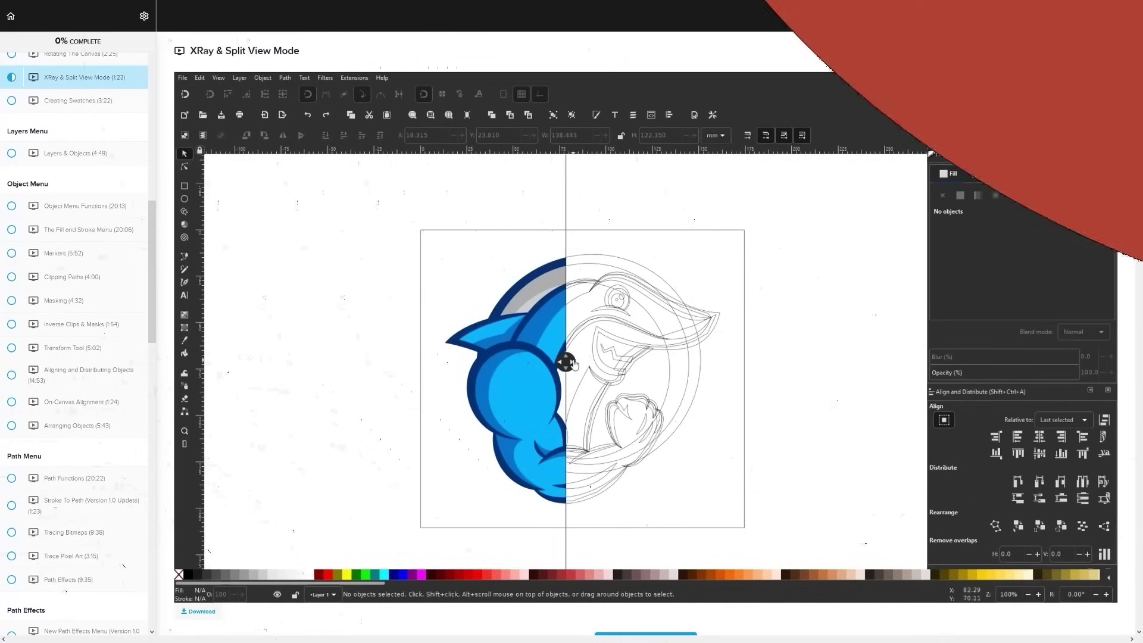
Step: Compare the colour and outline logo halves, then scroll the Documents Tool lecture down to its comment threads
{"action": "mouse_move", "coordinate": [556, 371]}
{"action": "left_mouse_down"}
{"action": "mouse_move", "coordinate": [485, 370]}
{"action": "mouse_move", "coordinate": [615, 370]}
{"action": "mouse_move", "coordinate": [480, 364]}
{"action": "left_mouse_up"}
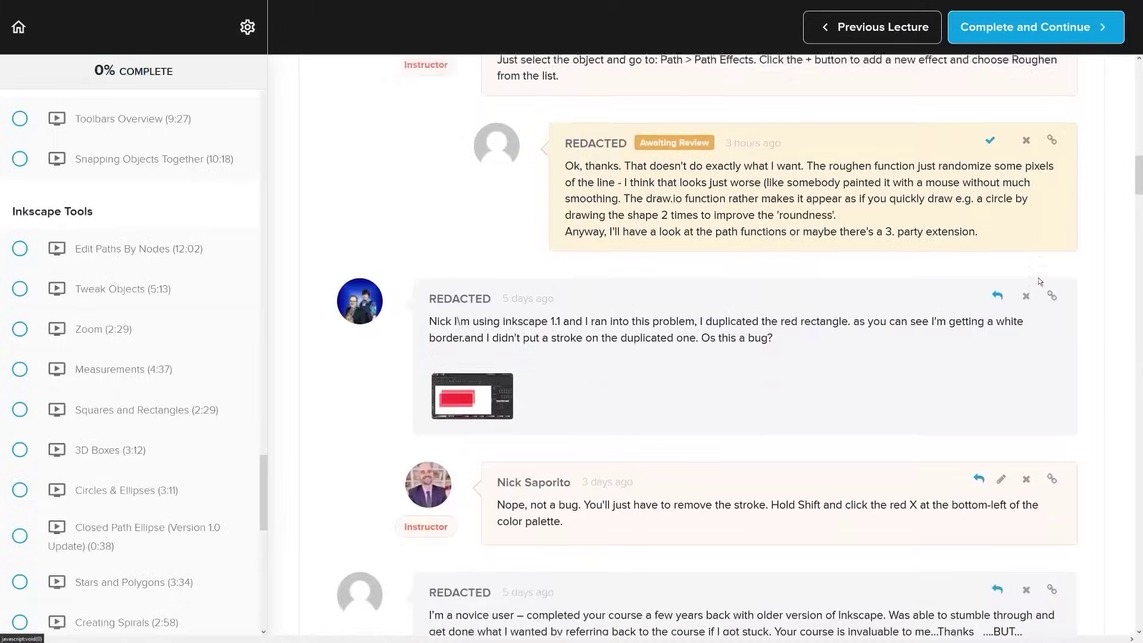
{"action": "scroll", "coordinate": [1066, 273], "scroll_direction": "down", "scroll_amount": 10}
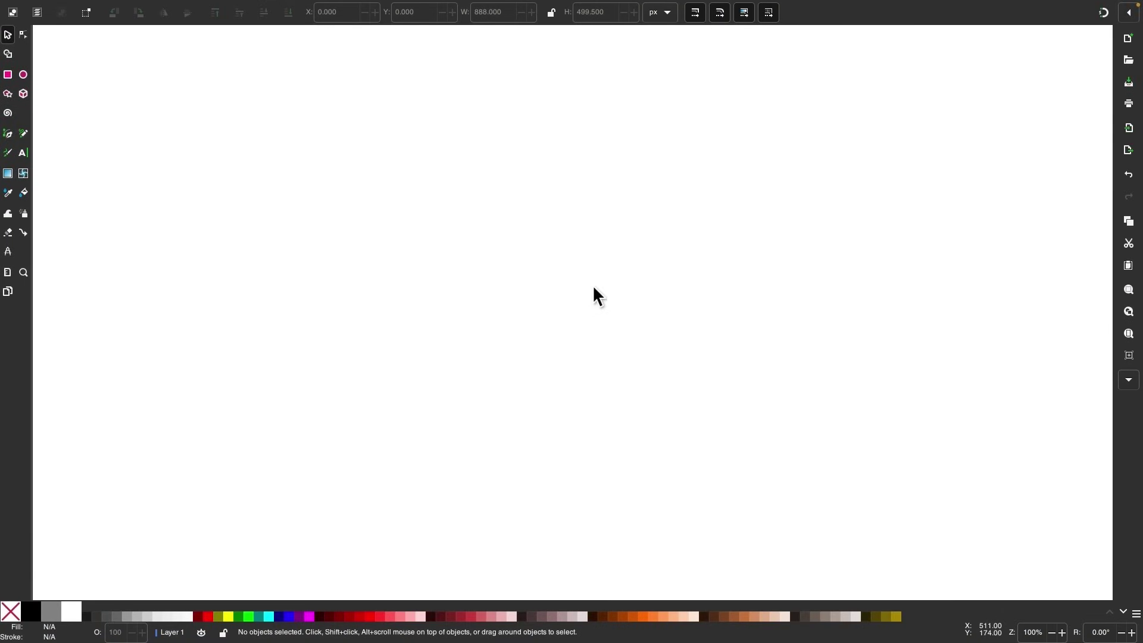
Step: Undo to restore the coloured baseball and outline copy, zoom in on the stitches, then zoom back out
{"action": "key", "text": "ctrl+z"}
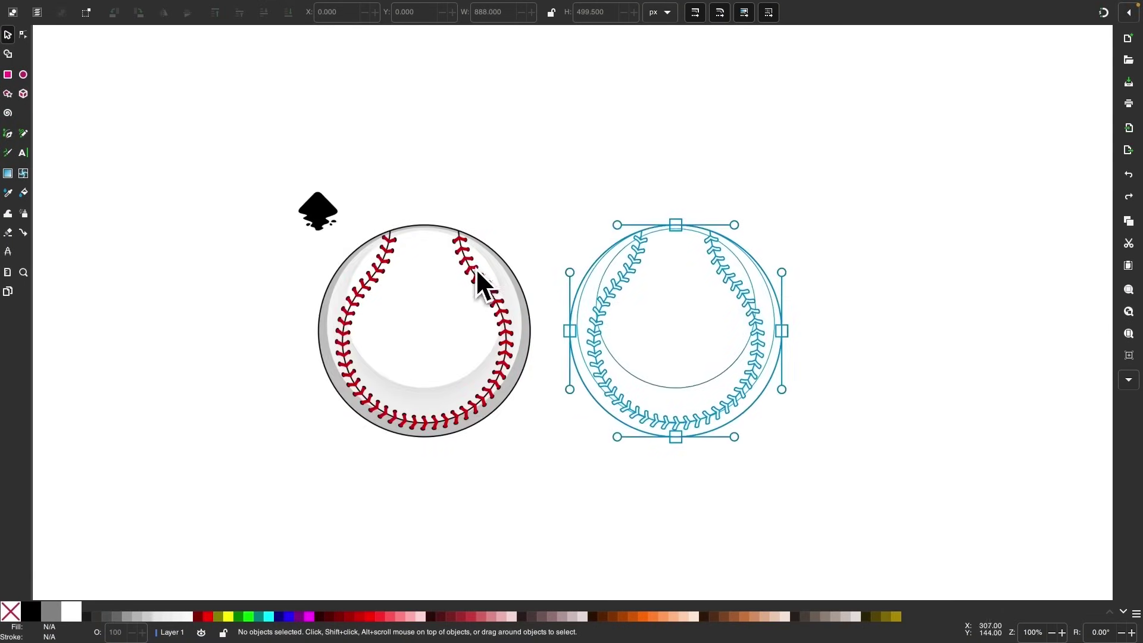
{"action": "scroll", "coordinate": [476, 267], "scroll_direction": "up", "scroll_amount": 3}
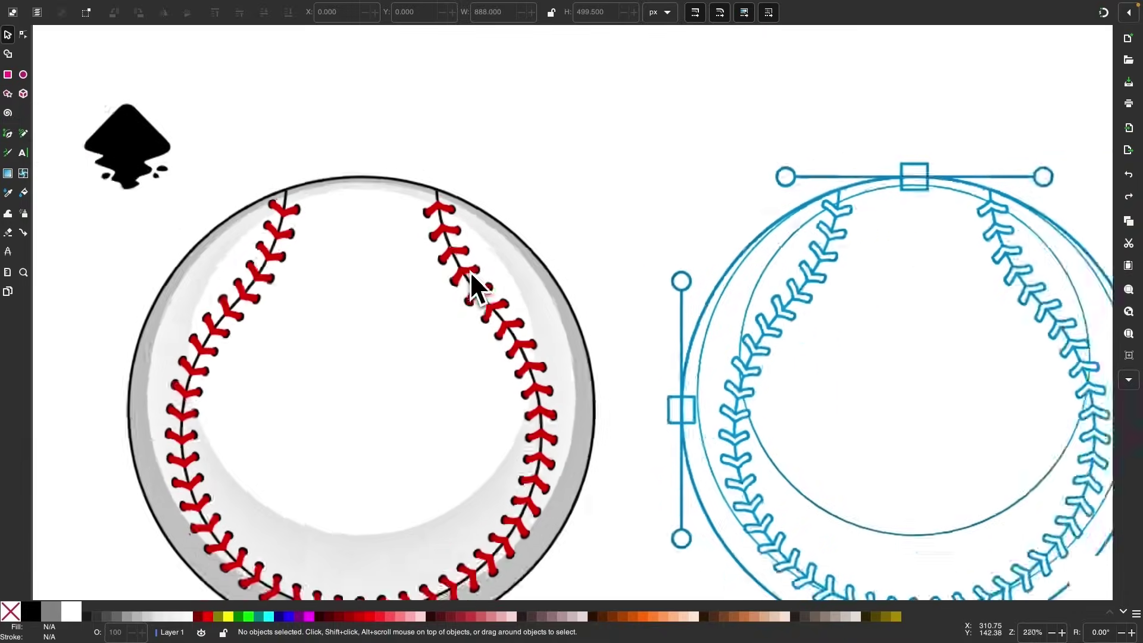
{"action": "scroll", "coordinate": [470, 270], "scroll_direction": "down", "scroll_amount": 8}
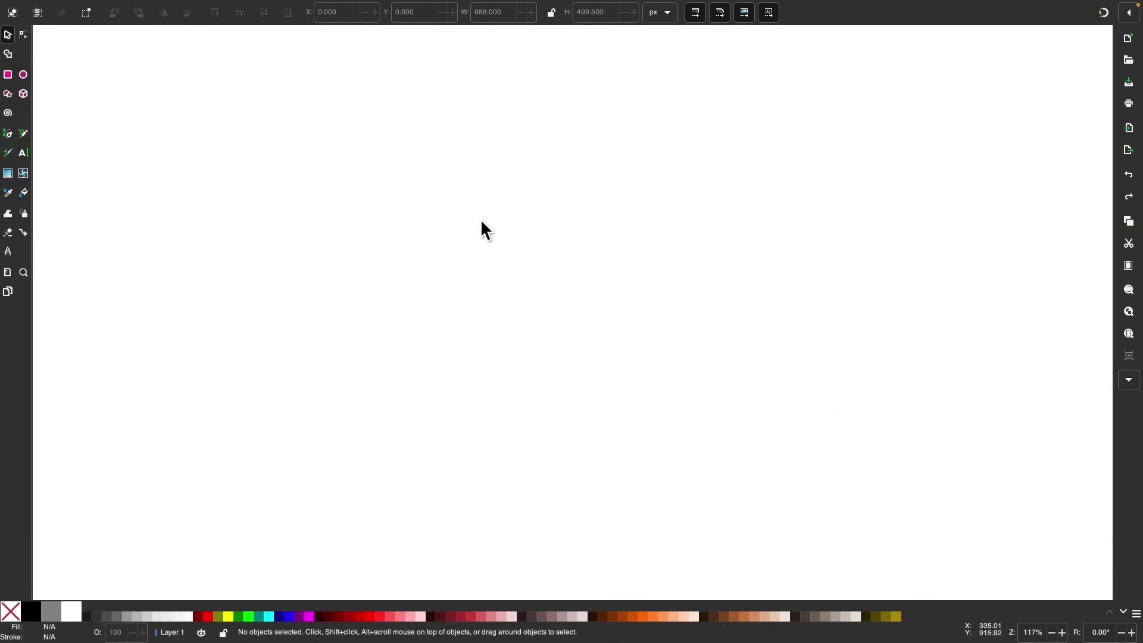
Step: Draw a black 200 × 388 px rectangle and round its ends to Rx 100, Ry 46.195
{"action": "left_click", "coordinate": [8, 74]}
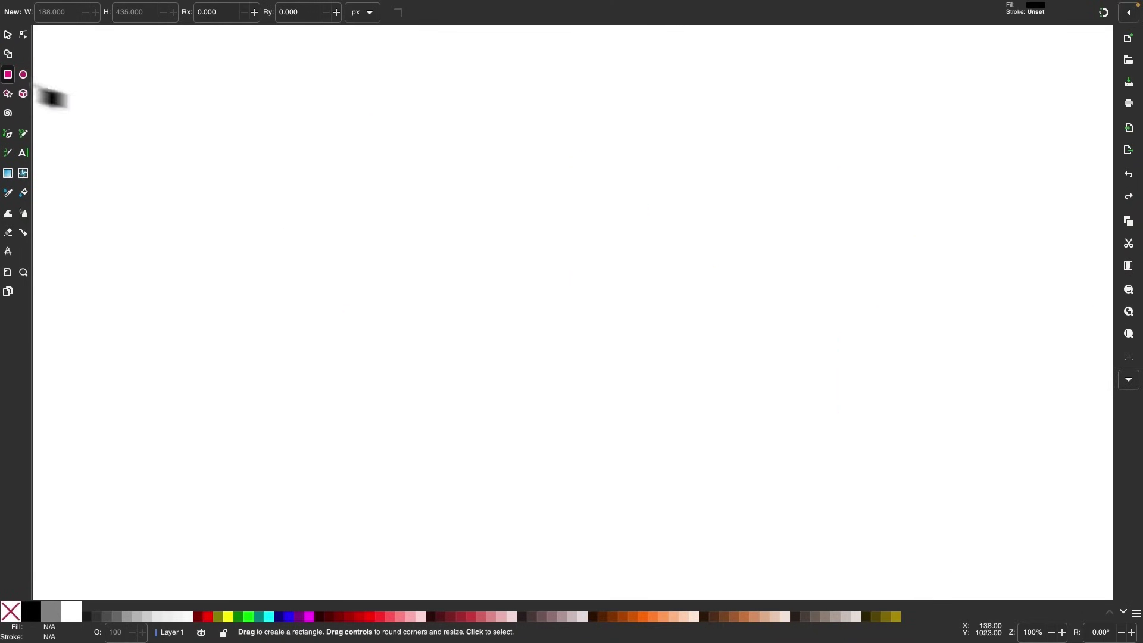
{"action": "left_click_drag", "start_coordinate": [425, 170], "coordinate": [543, 399]}
{"action": "scroll", "coordinate": [530, 138], "scroll_direction": "up", "scroll_amount": 3}
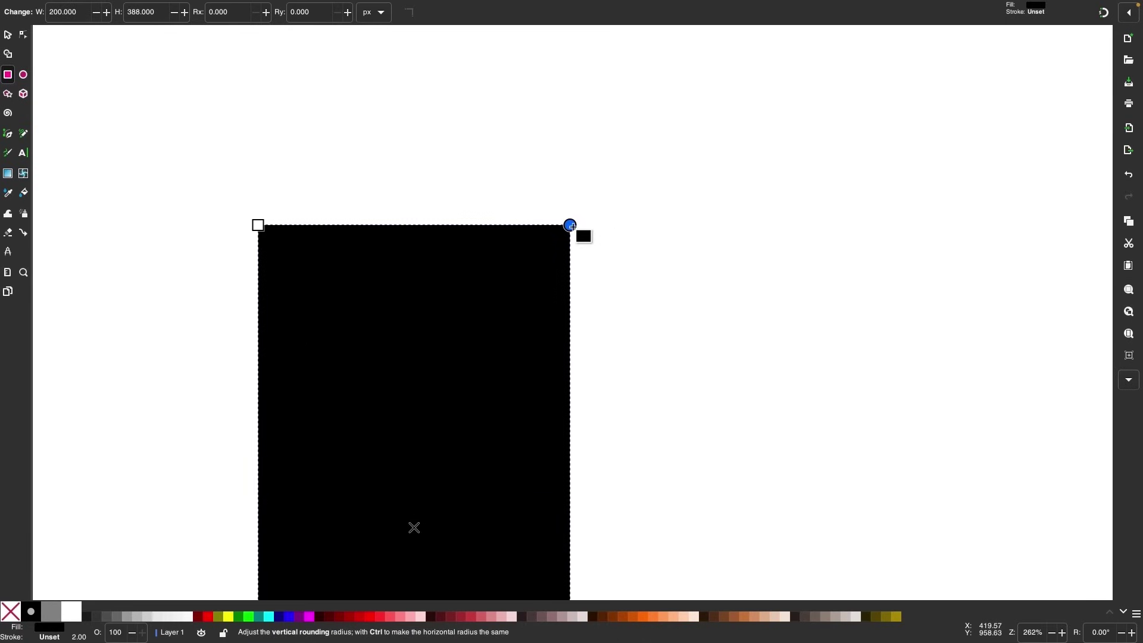
{"action": "left_click_drag", "start_coordinate": [581, 261], "coordinate": [580, 275]}
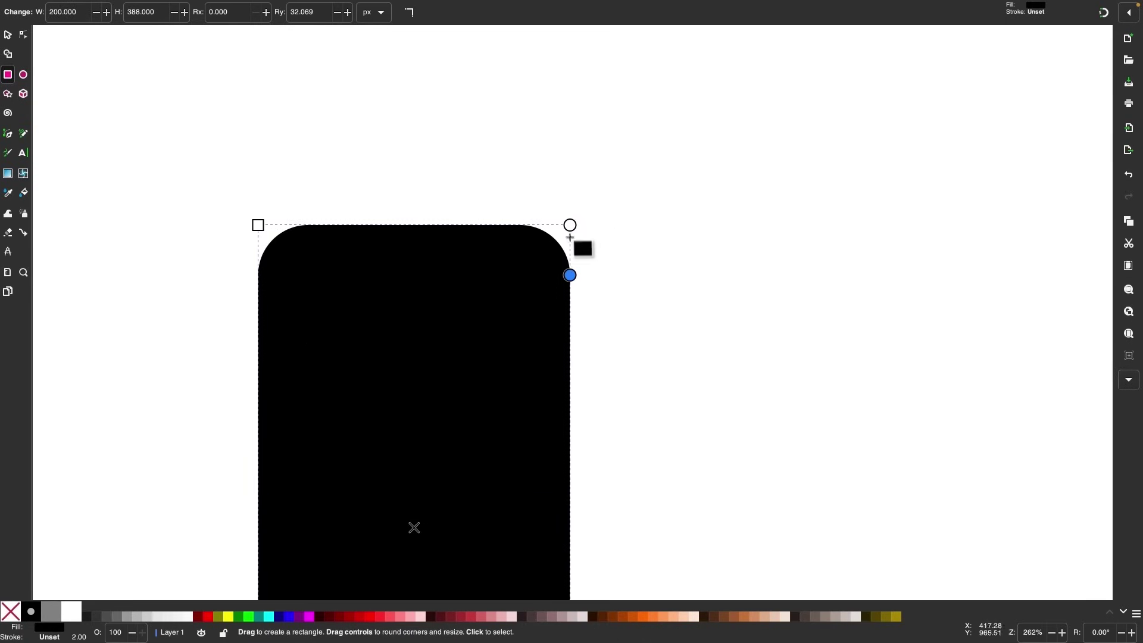
{"action": "left_click_drag", "start_coordinate": [570, 225], "coordinate": [331, 228]}
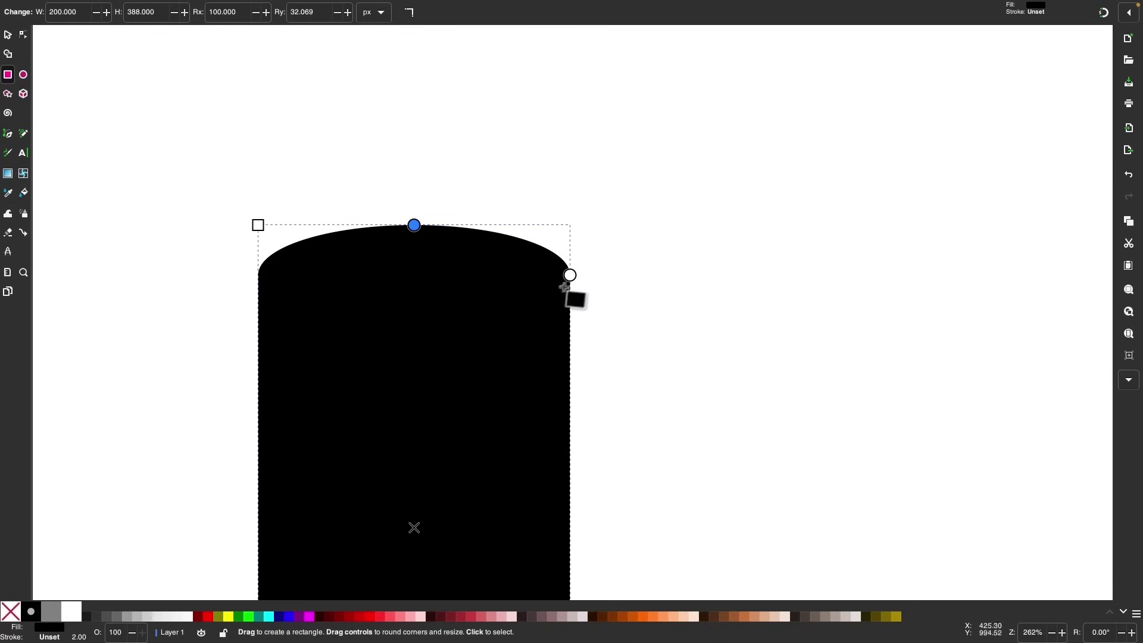
{"action": "left_click_drag", "start_coordinate": [570, 275], "coordinate": [572, 297]}
{"action": "scroll", "coordinate": [638, 232], "scroll_direction": "down", "scroll_amount": 2}
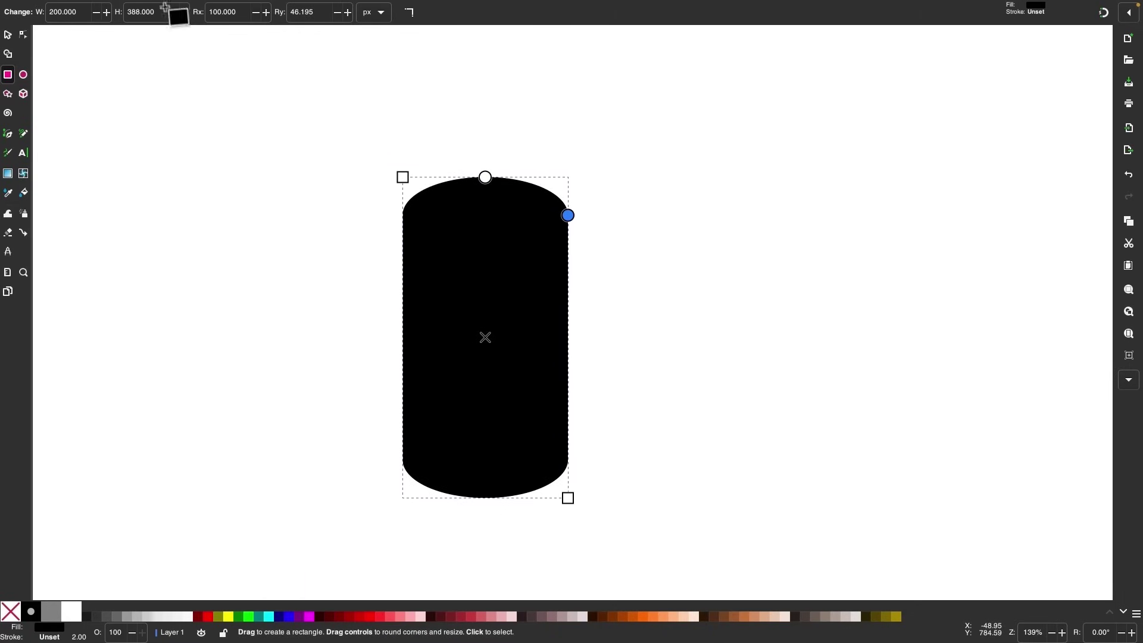
{"action": "left_click", "coordinate": [236, 7]}
Step: Convert the capsule to a path and rotate it 90° to lie horizontally at 388 × 200 px
{"action": "left_click", "coordinate": [243, 26]}
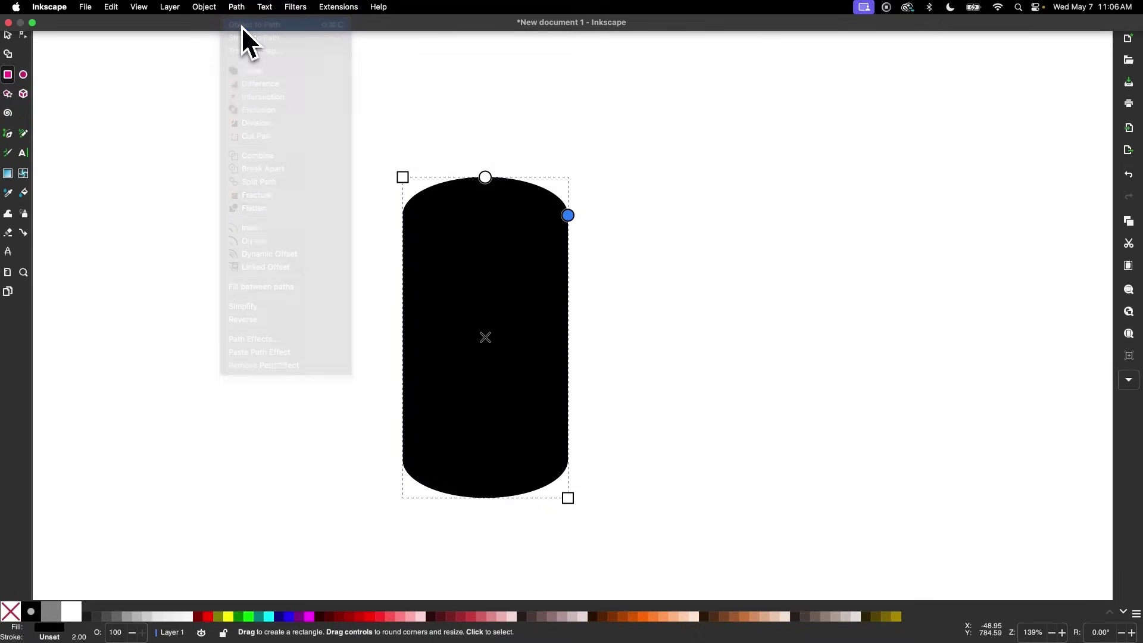
{"action": "left_click", "coordinate": [8, 35]}
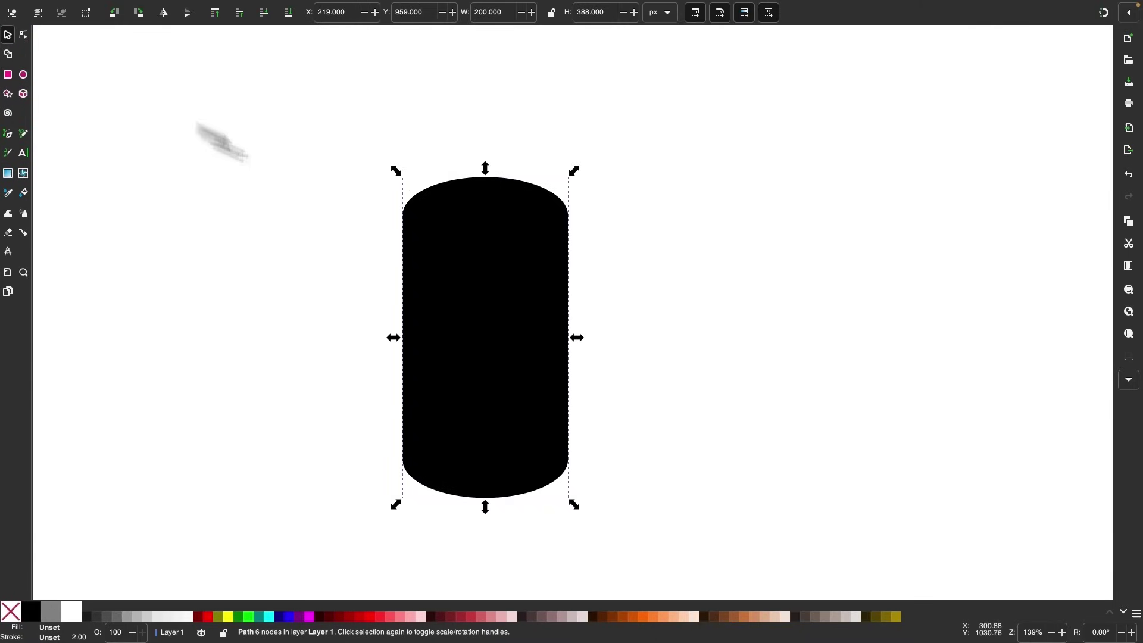
{"action": "left_click", "coordinate": [470, 222]}
{"action": "left_click_drag", "start_coordinate": [576, 169], "coordinate": [385, 273]}
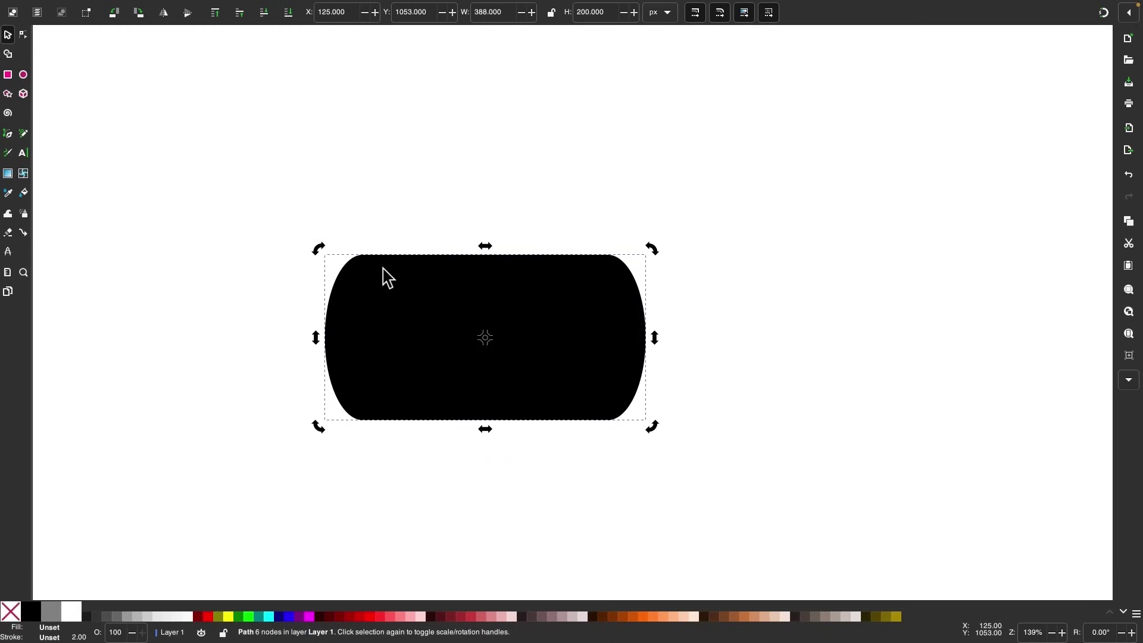
{"action": "scroll", "coordinate": [564, 319], "scroll_direction": "down", "scroll_amount": 3}
{"action": "scroll", "coordinate": [474, 367], "scroll_direction": "up", "scroll_amount": 1}
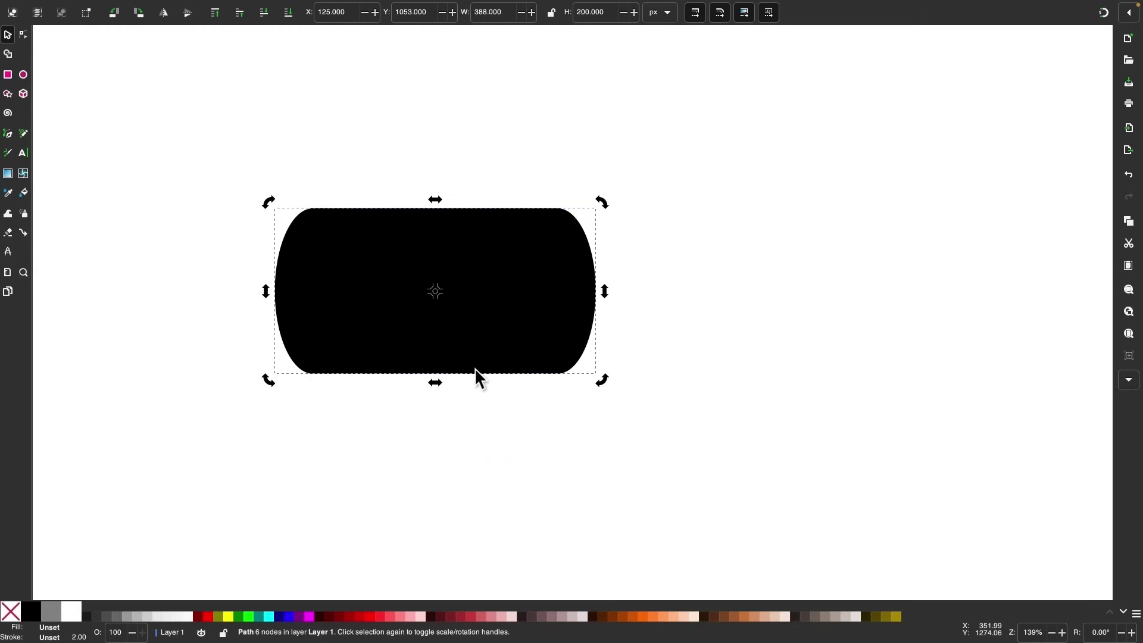
Step: Open the Path Effects panel from the Path menu
{"action": "mouse_move", "coordinate": [273, 30]}
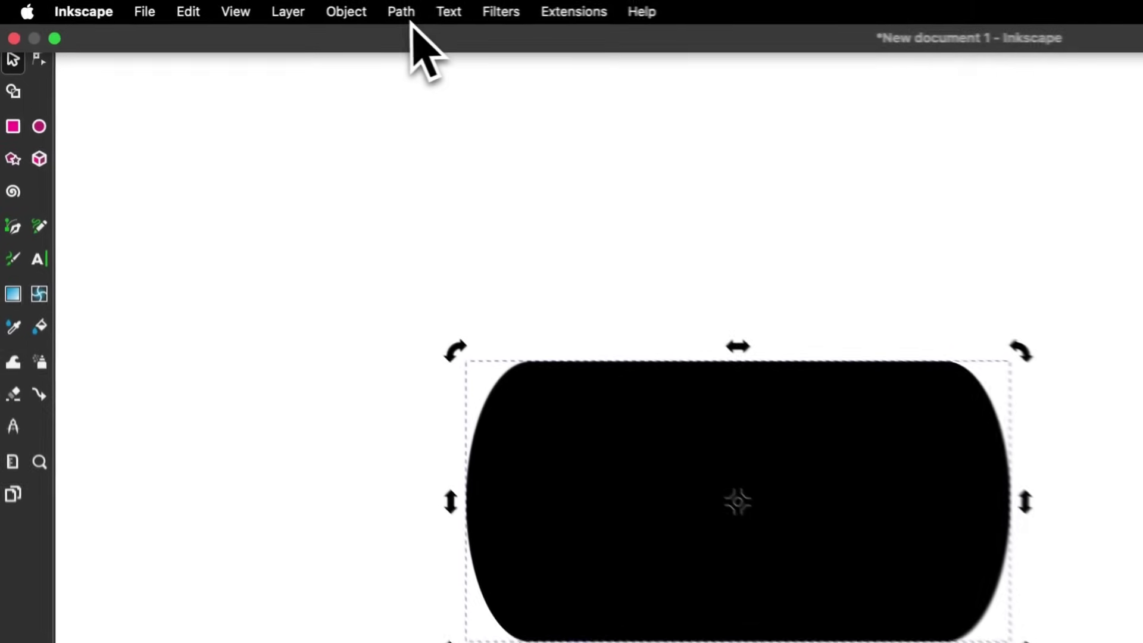
{"action": "left_click", "coordinate": [408, 16]}
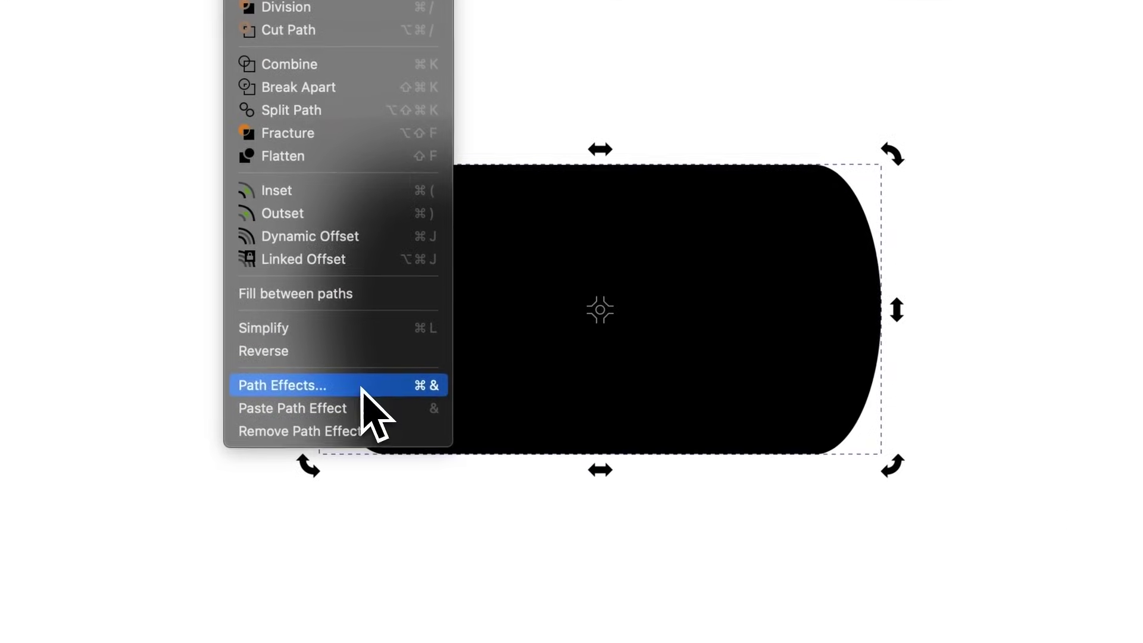
{"action": "left_click", "coordinate": [362, 390]}
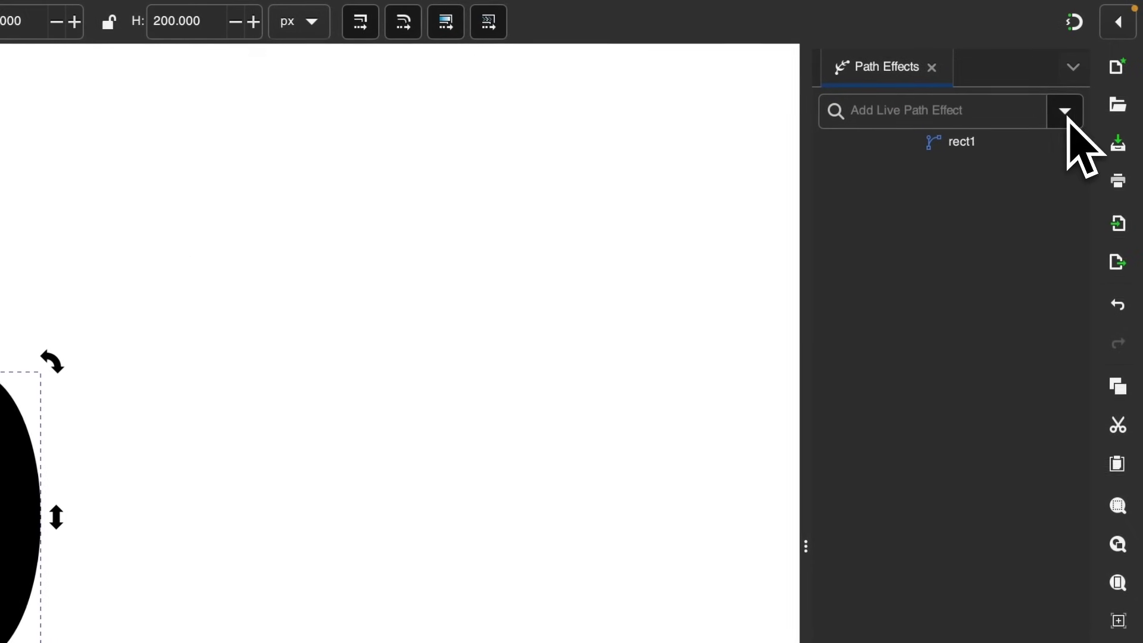
Step: Add a Bend path effect to the capsule and enable on-canvas editing of the bend path
{"action": "left_click", "coordinate": [1098, 63]}
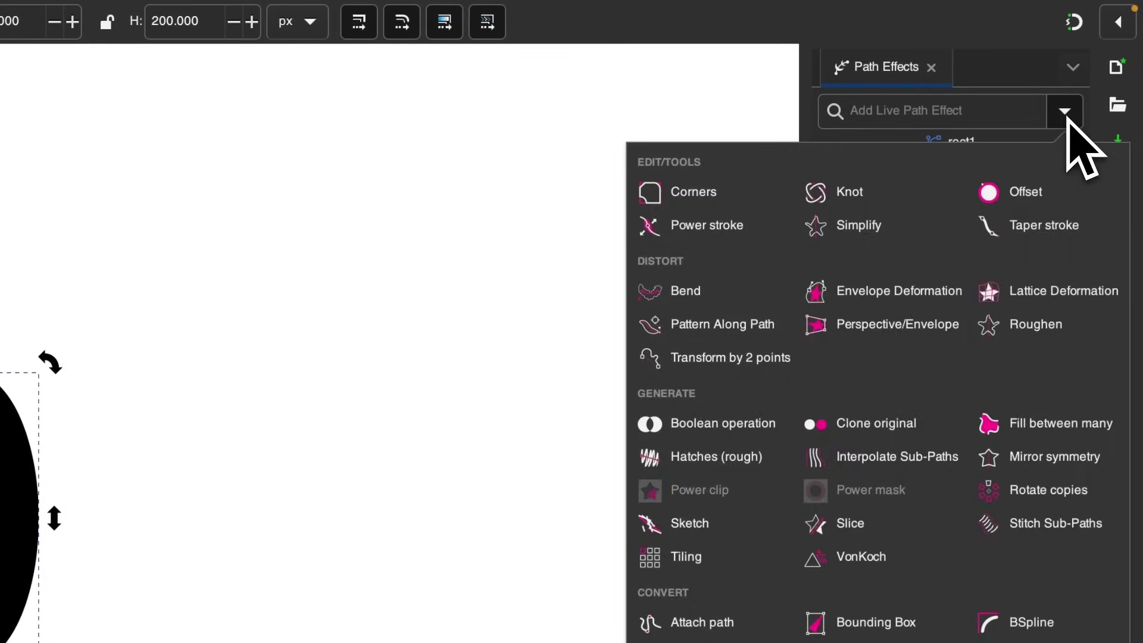
{"action": "left_click", "coordinate": [695, 298]}
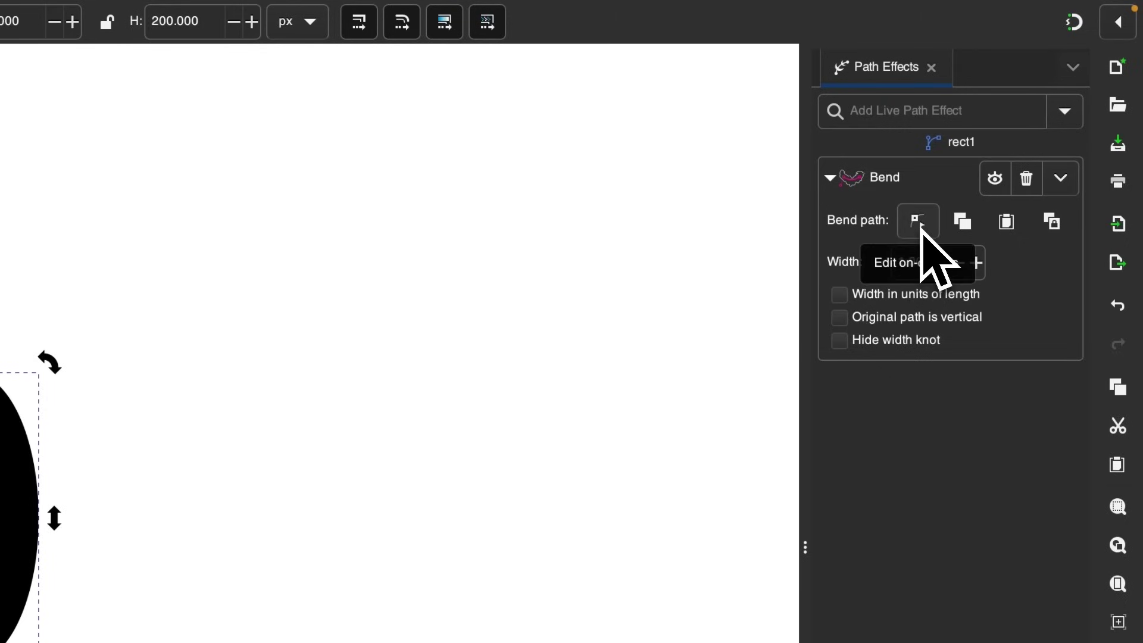
{"action": "left_click", "coordinate": [918, 221]}
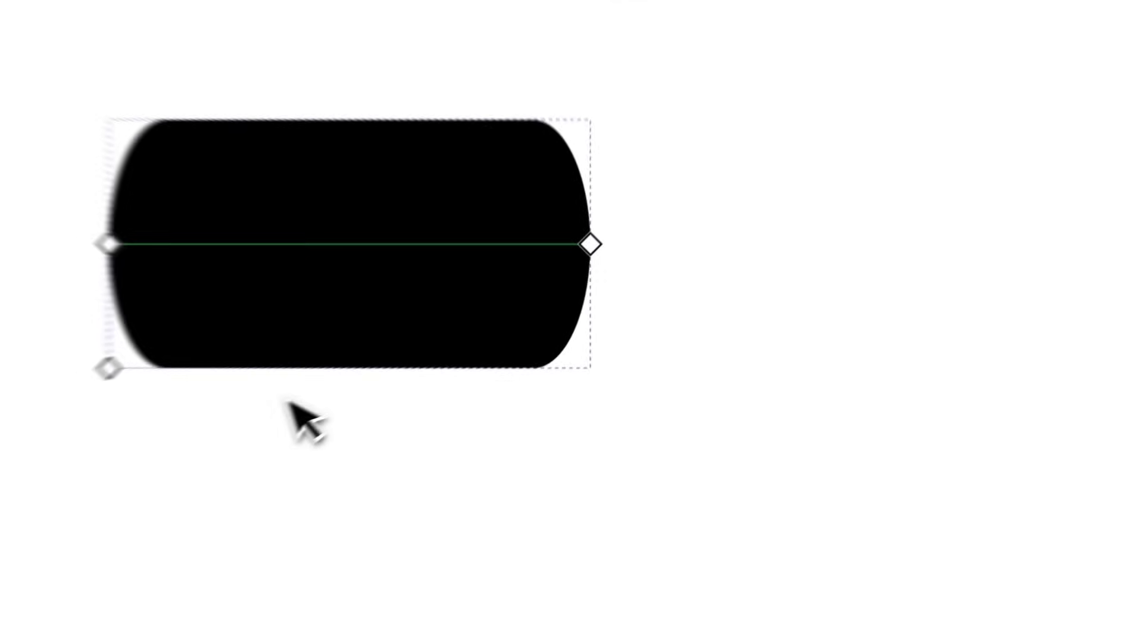
Step: Stretch the capsule wider and sag its middle into an arc, thinning it to width 0.919
{"action": "left_click_drag", "start_coordinate": [511, 296], "coordinate": [617, 294]}
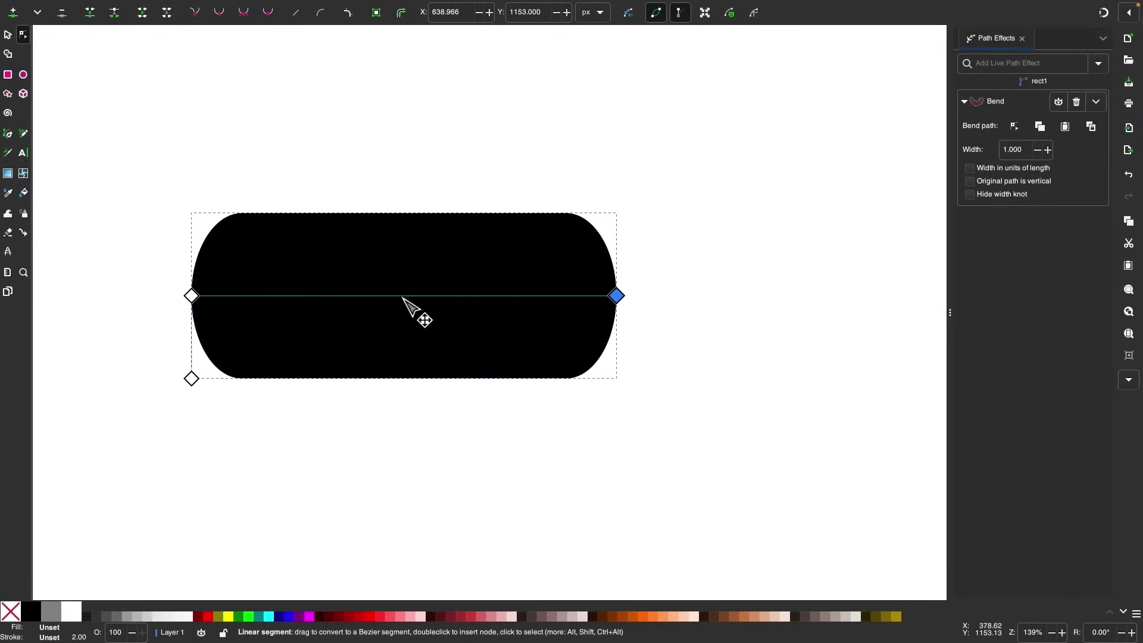
{"action": "left_click_drag", "start_coordinate": [401, 296], "coordinate": [402, 325]}
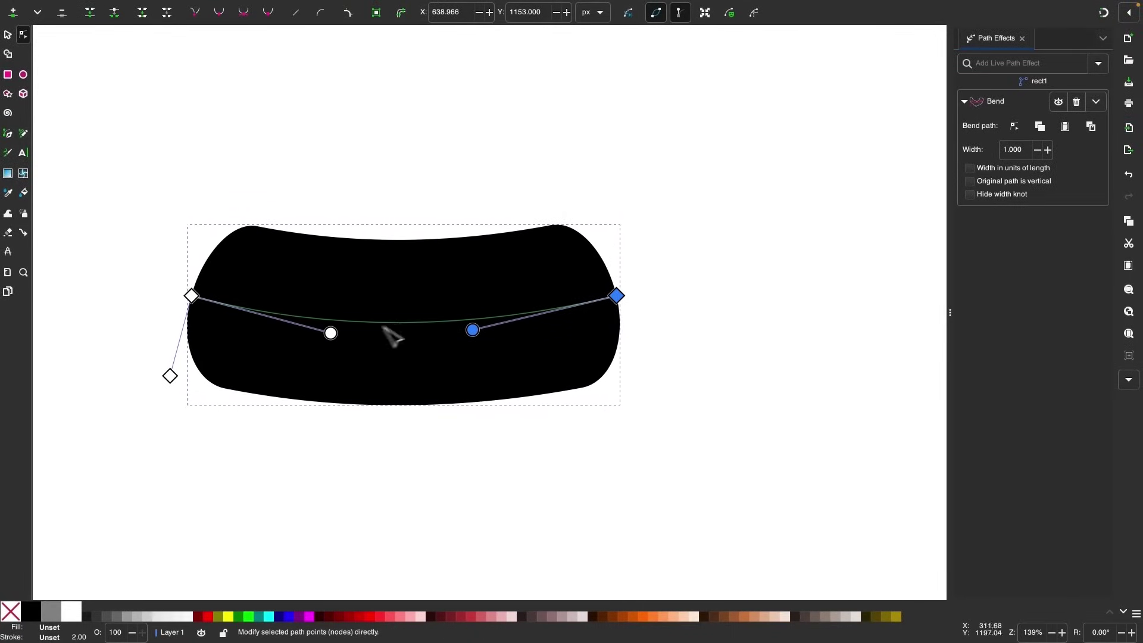
{"action": "left_click_drag", "start_coordinate": [333, 335], "coordinate": [355, 375]}
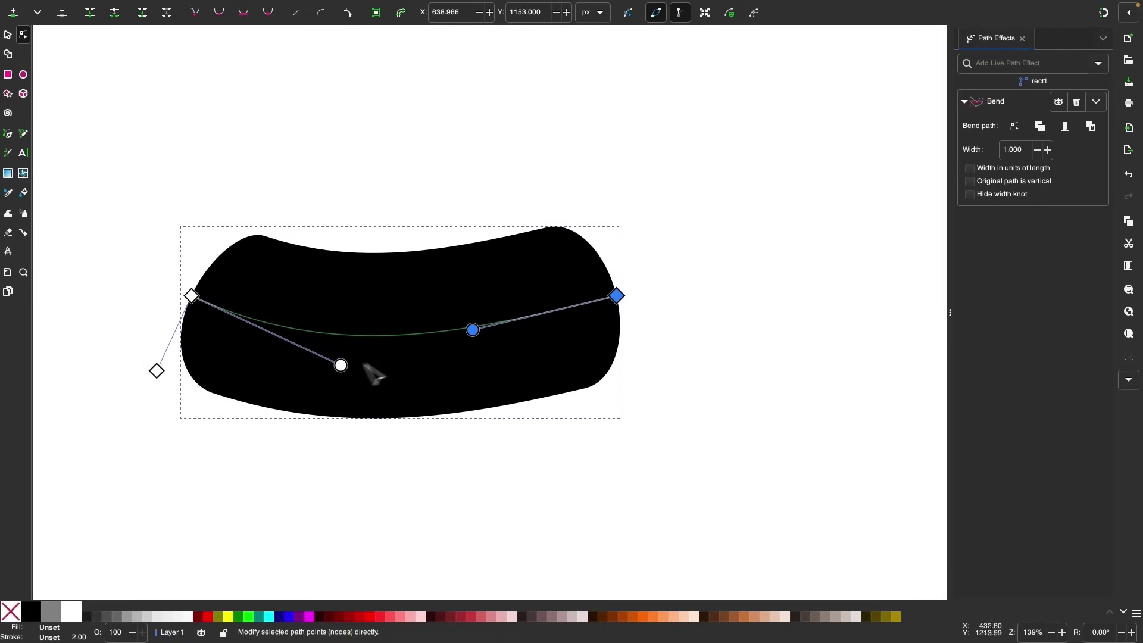
{"action": "left_click_drag", "start_coordinate": [472, 330], "coordinate": [470, 365]}
{"action": "left_click_drag", "start_coordinate": [341, 366], "coordinate": [349, 374]}
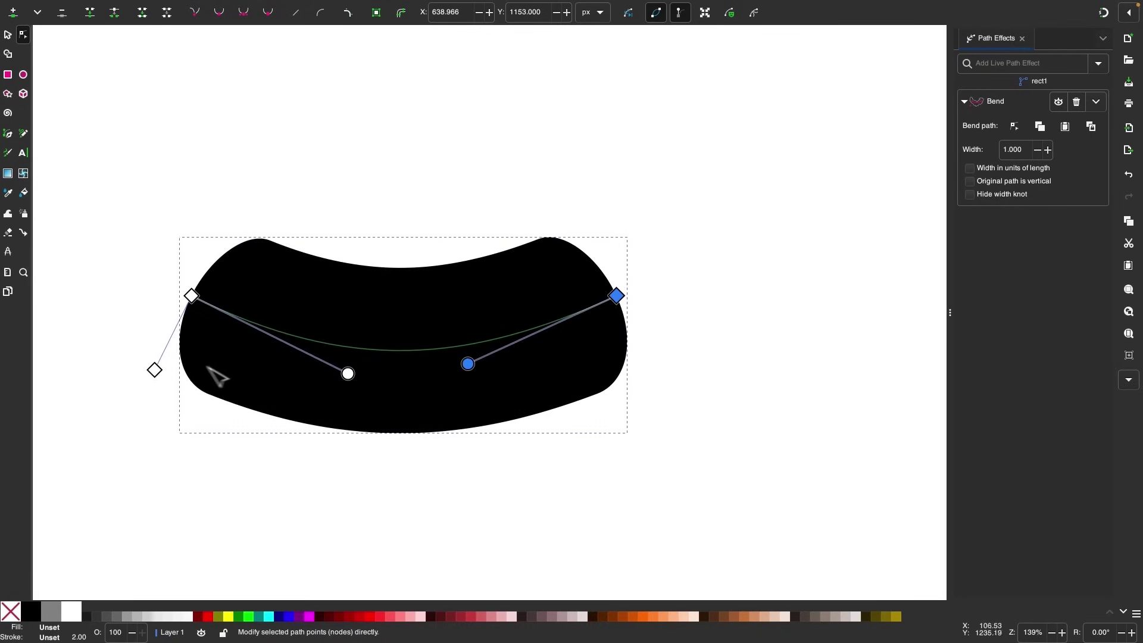
{"action": "mouse_move", "coordinate": [159, 373]}
{"action": "left_mouse_down"}
{"action": "mouse_move", "coordinate": [173, 344]}
{"action": "mouse_move", "coordinate": [168, 369]}
{"action": "left_mouse_up"}
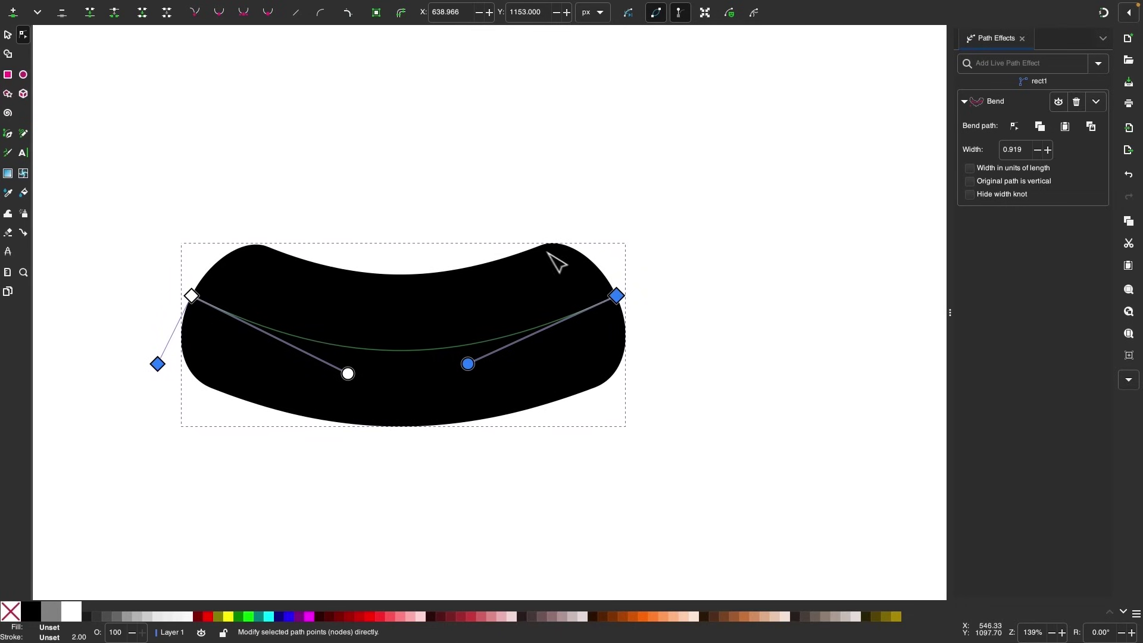
{"action": "left_click", "coordinate": [237, 6]}
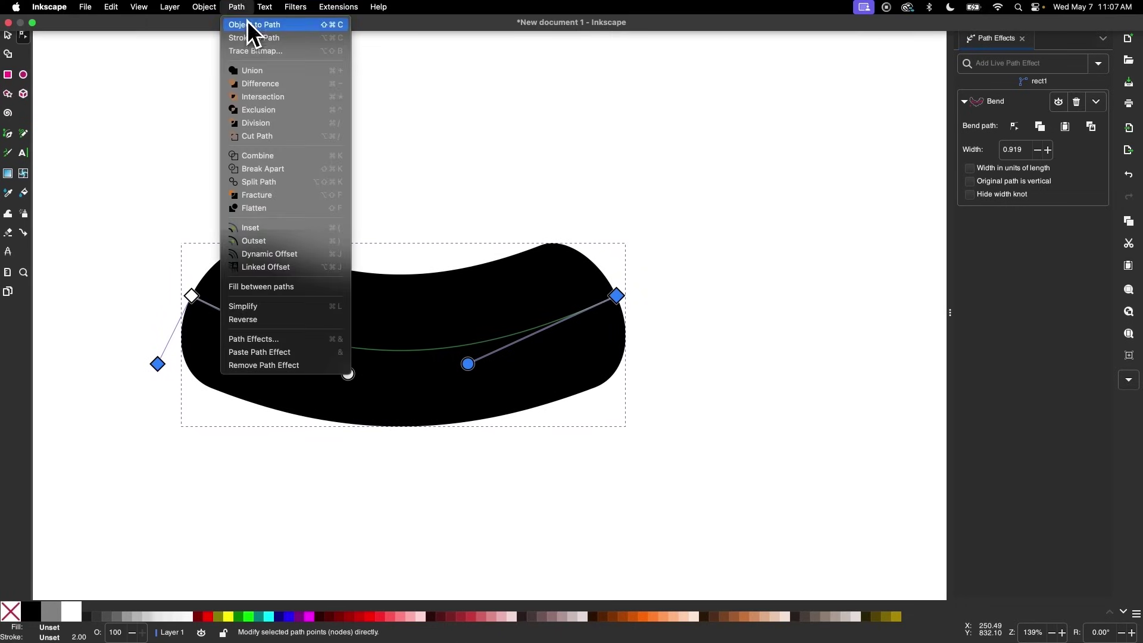
Step: Convert the bent shape to a plain path, fill it dark red, and tilt it about 40°
{"action": "left_click", "coordinate": [247, 24]}
{"action": "left_click", "coordinate": [8, 35]}
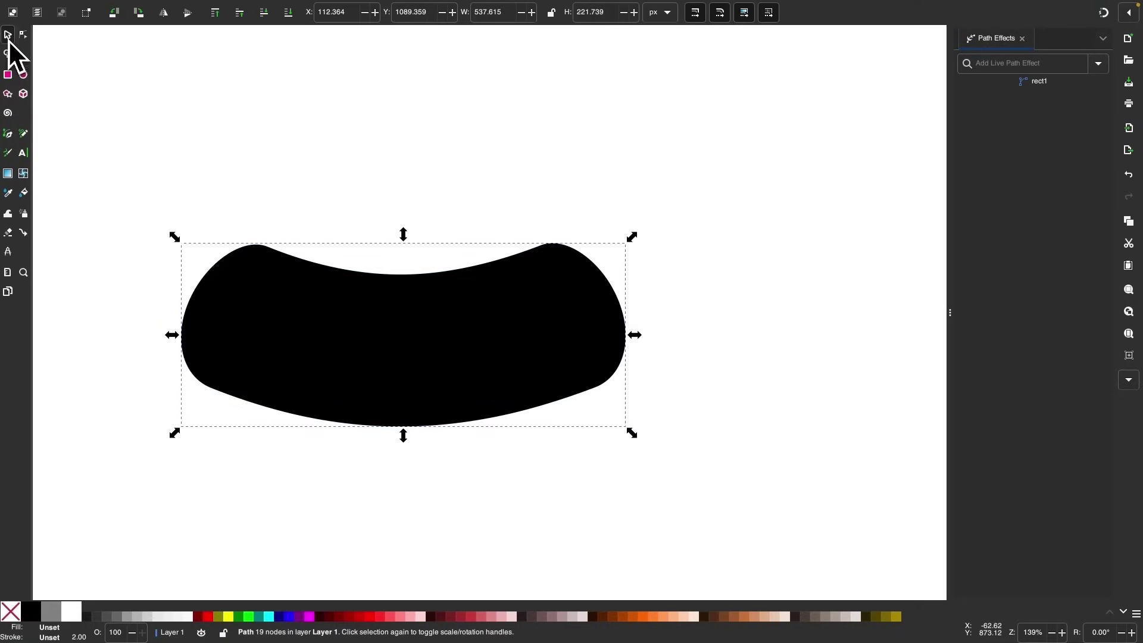
{"action": "scroll", "coordinate": [428, 242], "scroll_direction": "down", "scroll_amount": 2}
{"action": "scroll", "coordinate": [463, 246], "scroll_direction": "up", "scroll_amount": 1}
{"action": "scroll", "coordinate": [463, 246], "scroll_direction": "down", "scroll_amount": 1}
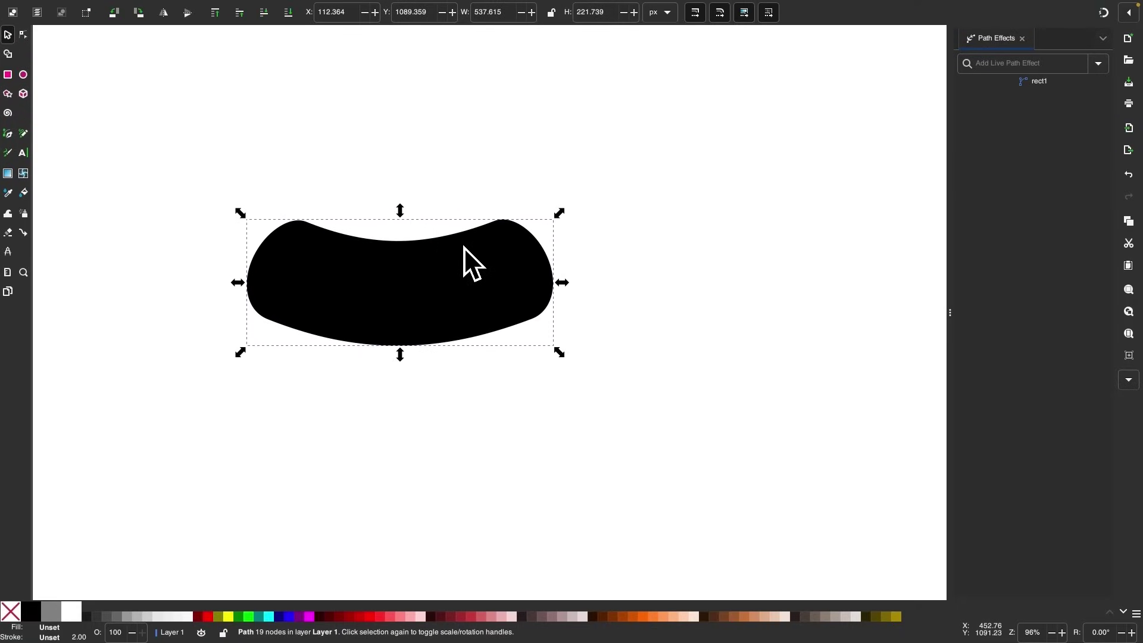
{"action": "left_click", "coordinate": [462, 616]}
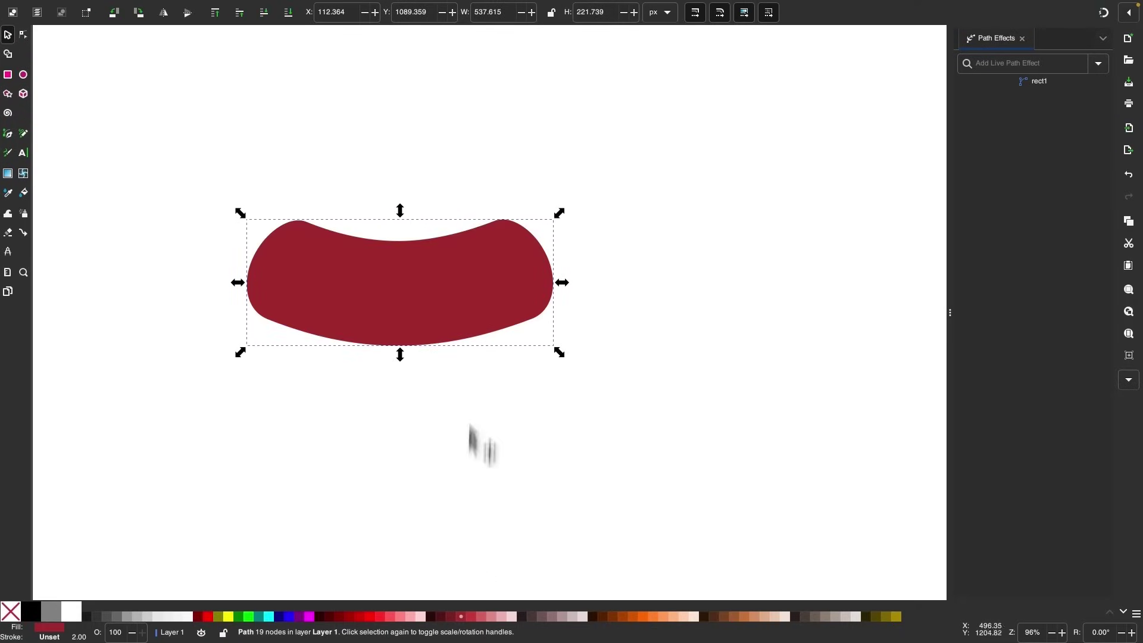
{"action": "left_click", "coordinate": [443, 301]}
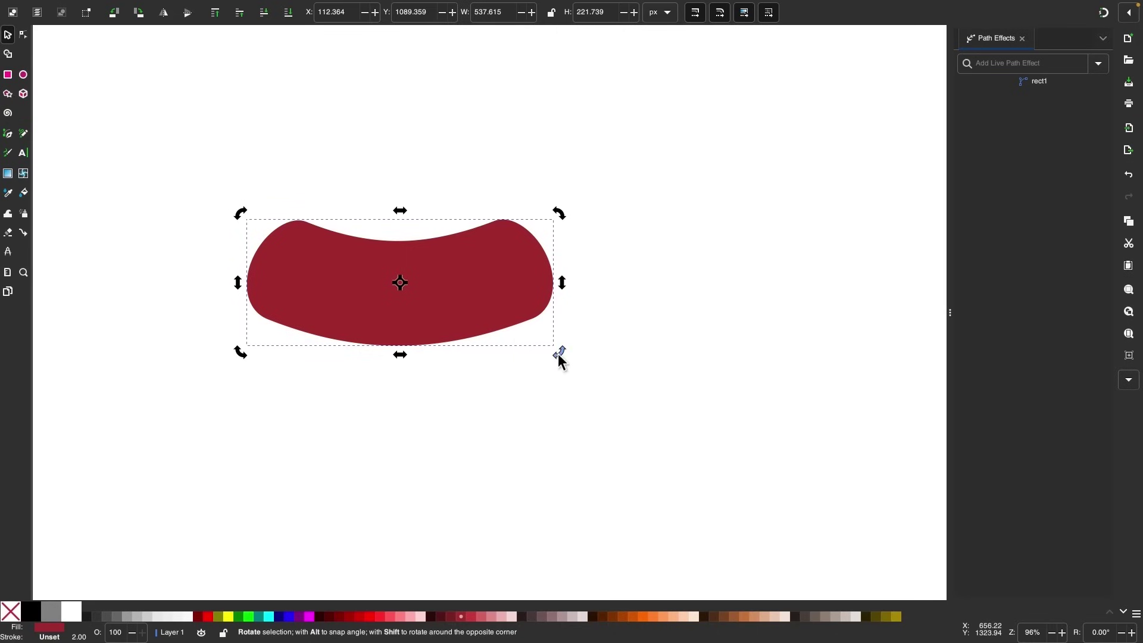
{"action": "left_click_drag", "start_coordinate": [558, 353], "coordinate": [527, 253]}
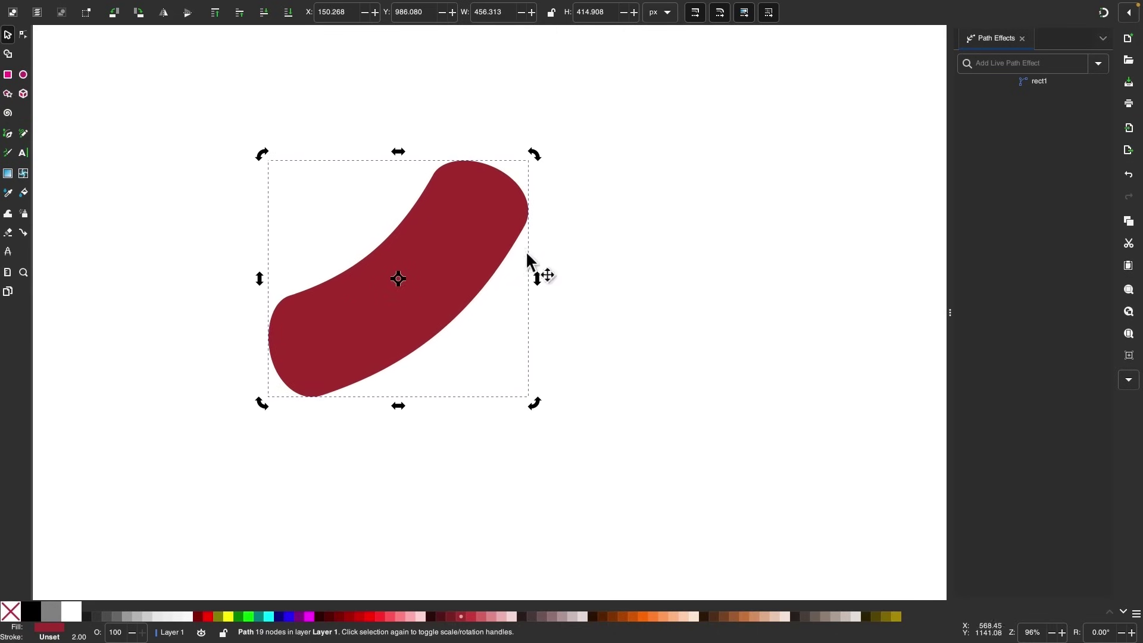
Step: Duplicate the red arc and flip the copy horizontally
{"action": "right_click", "coordinate": [449, 222]}
{"action": "left_click", "coordinate": [461, 288]}
{"action": "key", "text": "h"}
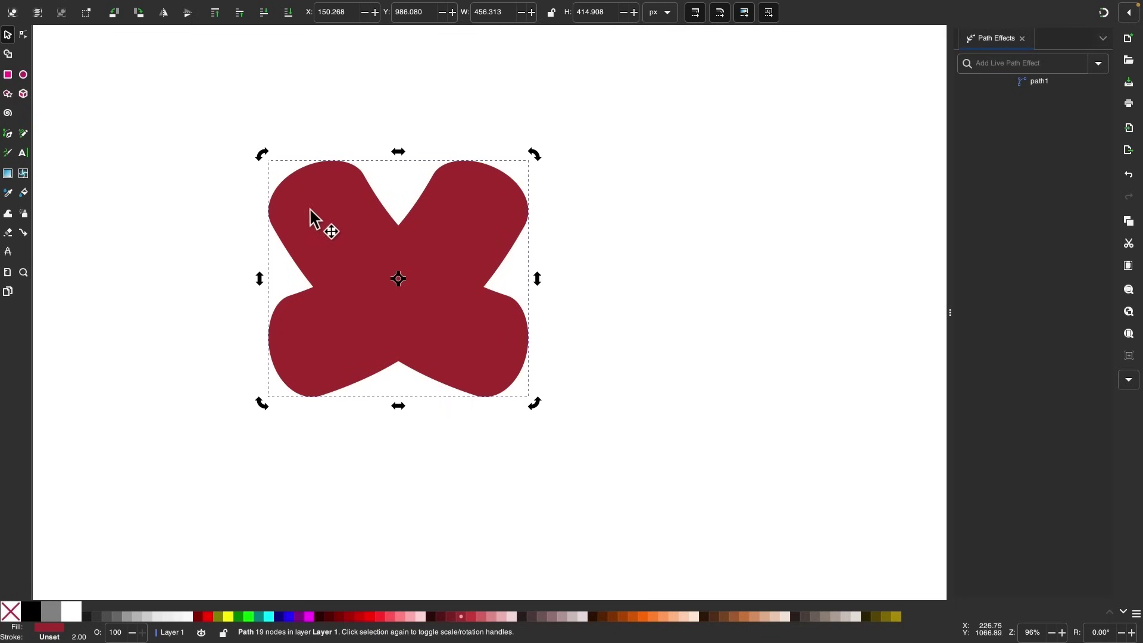
Step: Slide the mirrored copy right, then union both arcs into one 25-node, 743.672 px-wide chevron
{"action": "left_click_drag", "start_coordinate": [310, 209], "coordinate": [479, 210]}
{"action": "left_click_drag", "start_coordinate": [754, 445], "coordinate": [207, 105]}
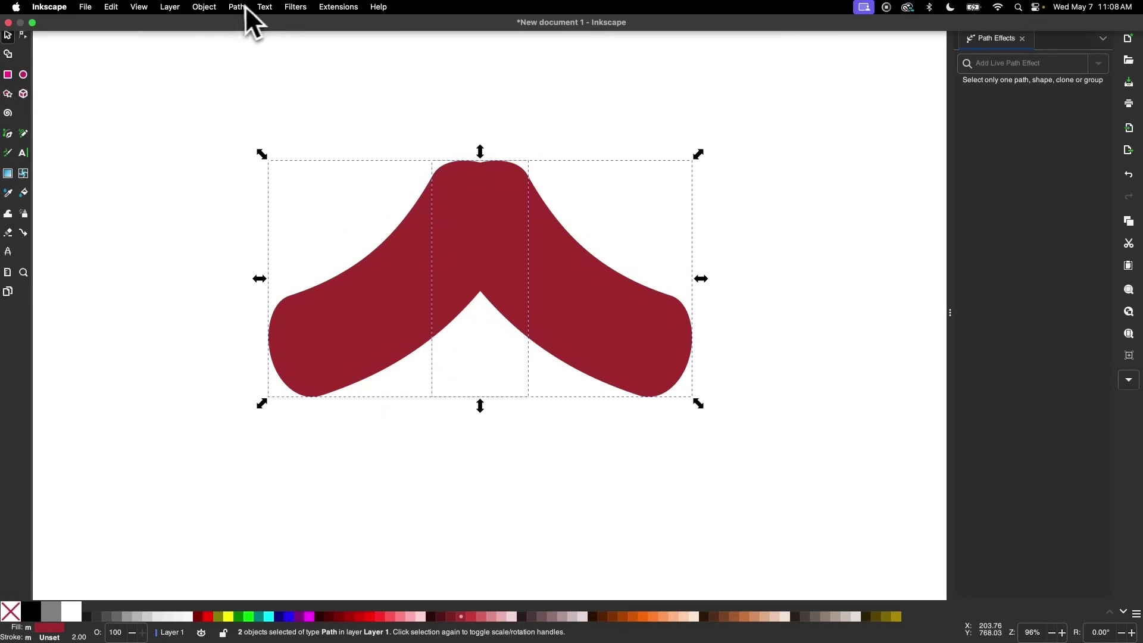
{"action": "left_click", "coordinate": [237, 7]}
{"action": "left_click", "coordinate": [260, 72]}
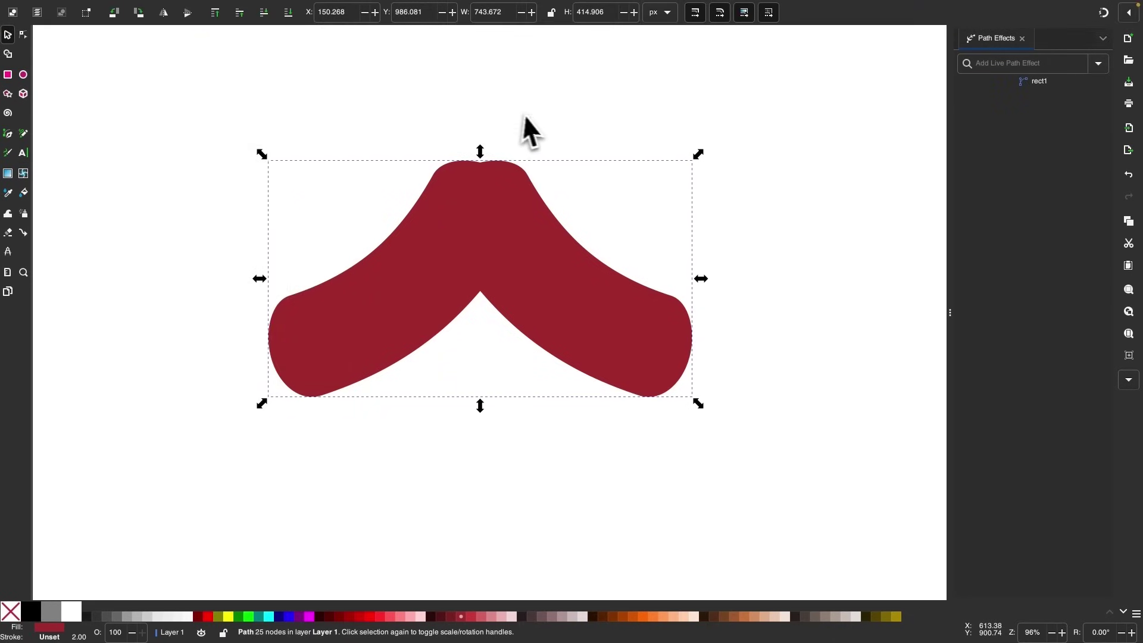
{"action": "scroll", "coordinate": [533, 122], "scroll_direction": "up", "scroll_amount": 5}
Step: Delete the chevron's top nodes and drag the Bézier handles into a smooth crest, leaving 21 nodes
{"action": "left_click", "coordinate": [23, 34]}
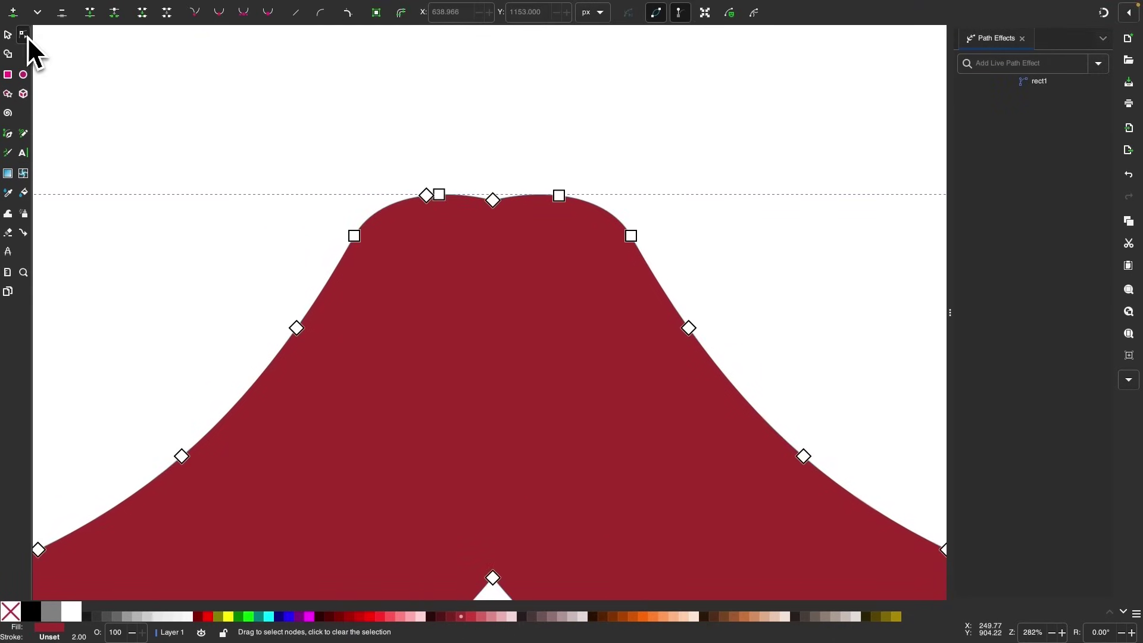
{"action": "scroll", "coordinate": [547, 198], "scroll_direction": "up", "scroll_amount": 2}
{"action": "left_click_drag", "start_coordinate": [592, 198], "coordinate": [351, 132]}
{"action": "key", "text": "Delete"}
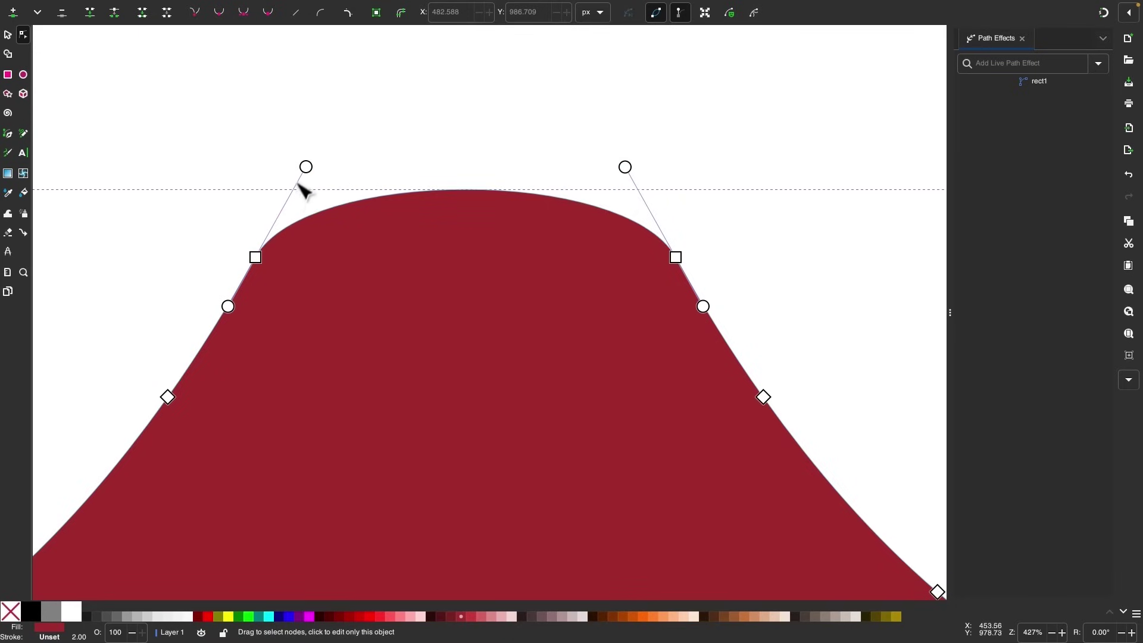
{"action": "left_click_drag", "start_coordinate": [306, 168], "coordinate": [332, 124]}
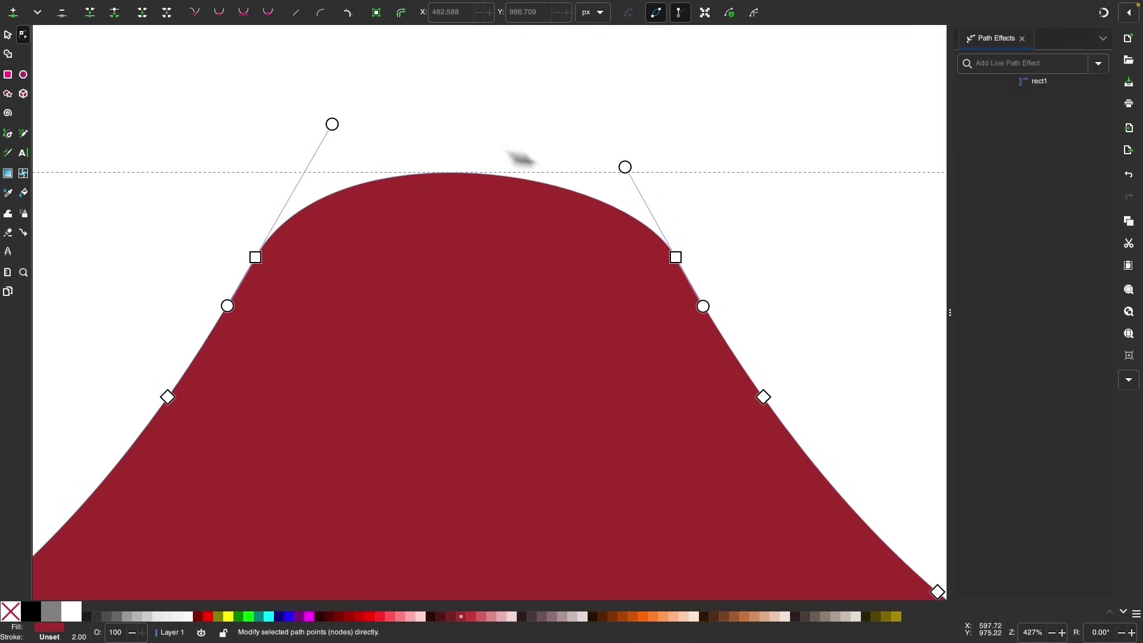
{"action": "left_click_drag", "start_coordinate": [625, 167], "coordinate": [604, 131]}
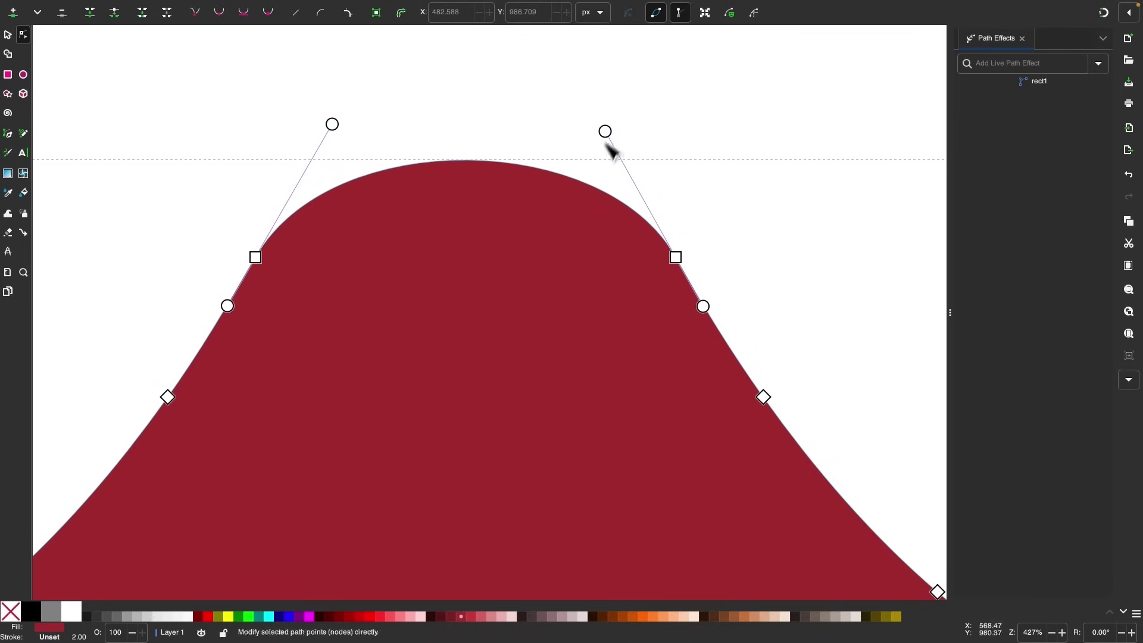
{"action": "scroll", "coordinate": [613, 151], "scroll_direction": "down", "scroll_amount": 4}
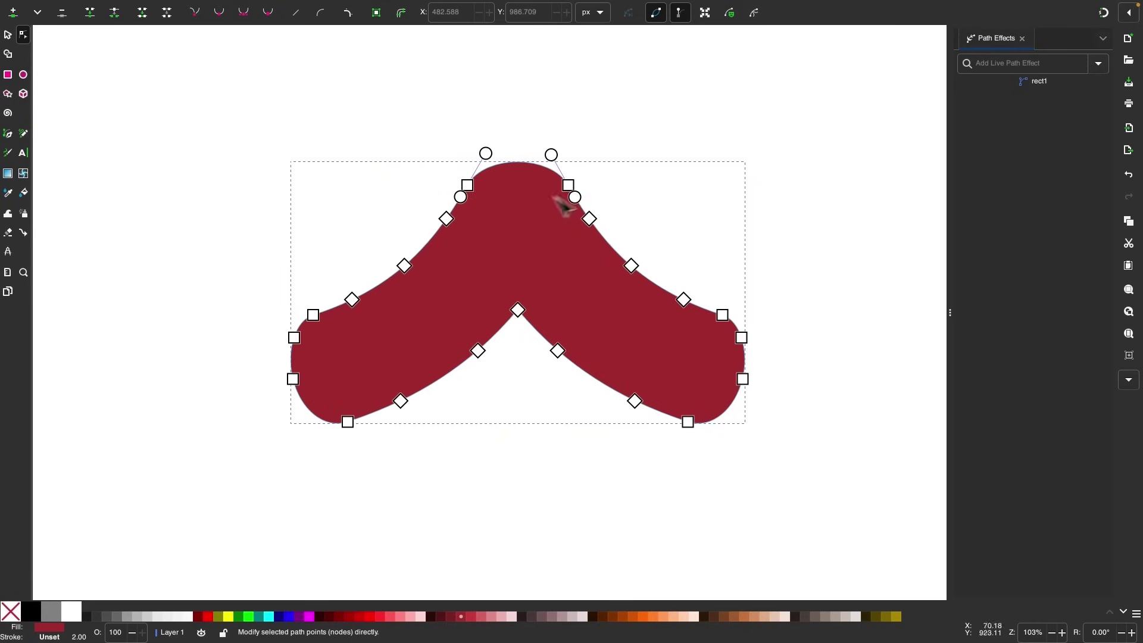
{"action": "left_click", "coordinate": [15, 36]}
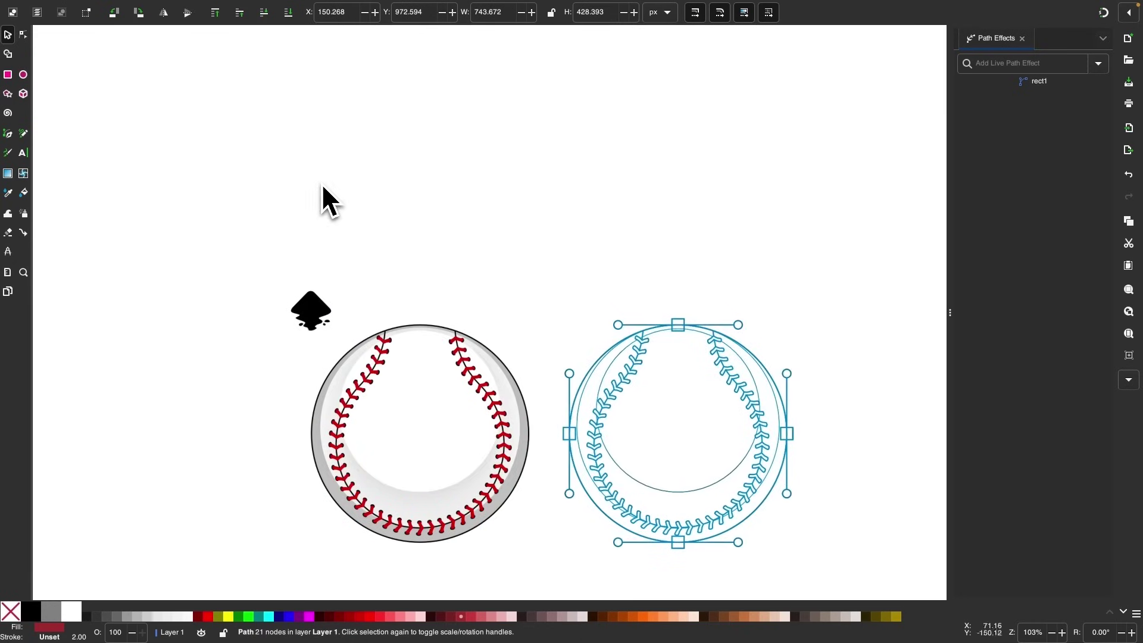
{"action": "scroll", "coordinate": [394, 383], "scroll_direction": "up", "scroll_amount": 2}
{"action": "scroll", "coordinate": [395, 385], "scroll_direction": "up", "scroll_amount": 4}
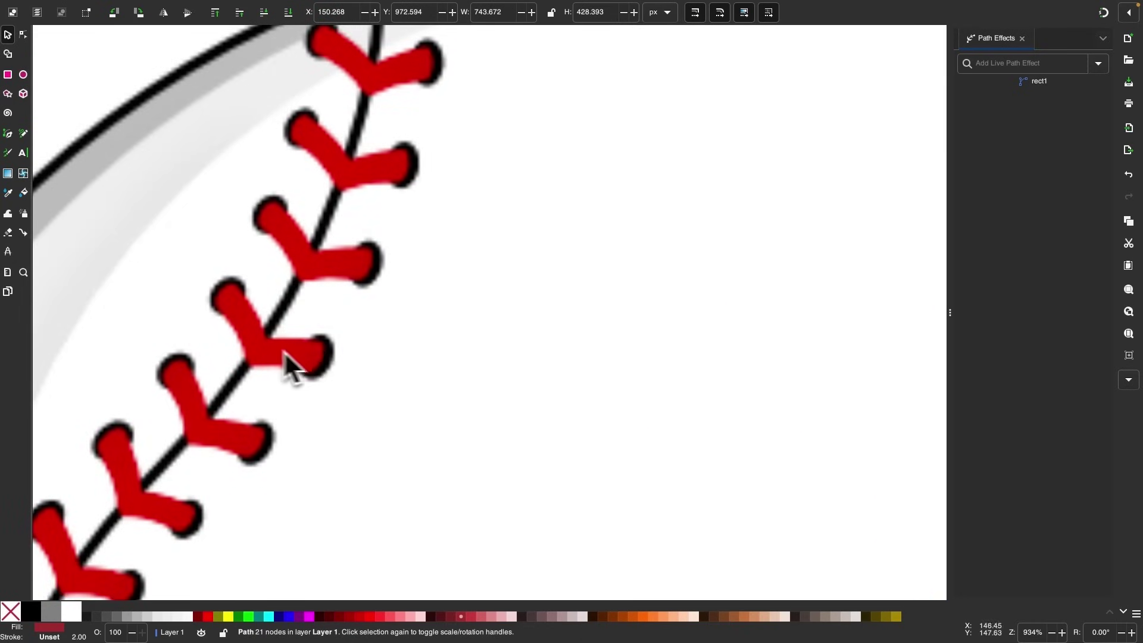
{"action": "scroll", "coordinate": [351, 341], "scroll_direction": "down", "scroll_amount": 4}
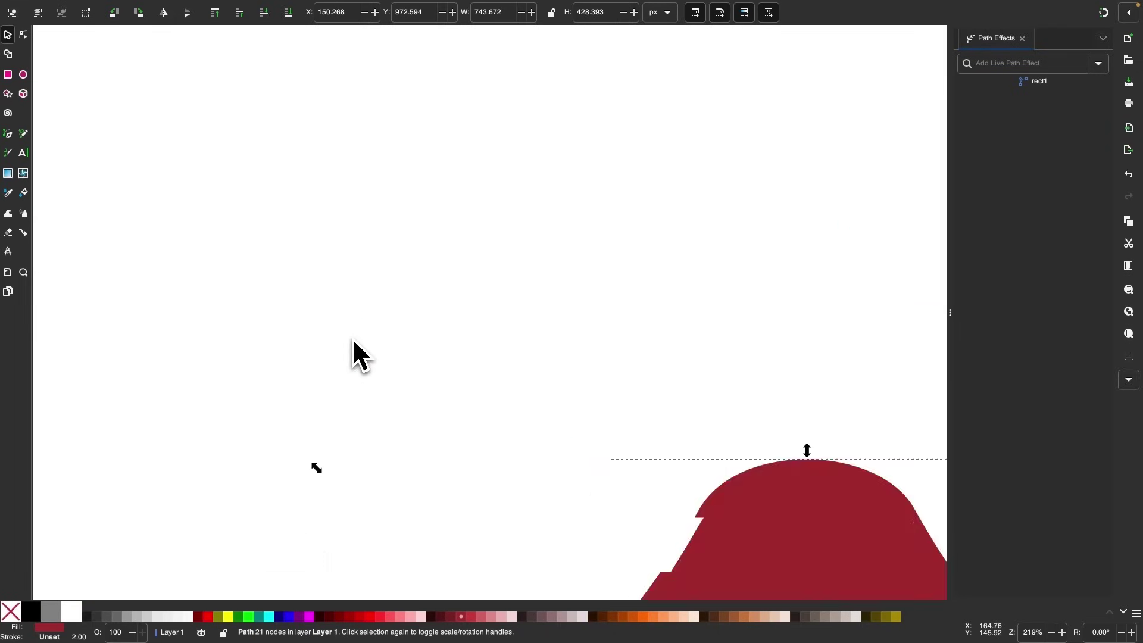
{"action": "scroll", "coordinate": [352, 338], "scroll_direction": "up", "scroll_amount": 3}
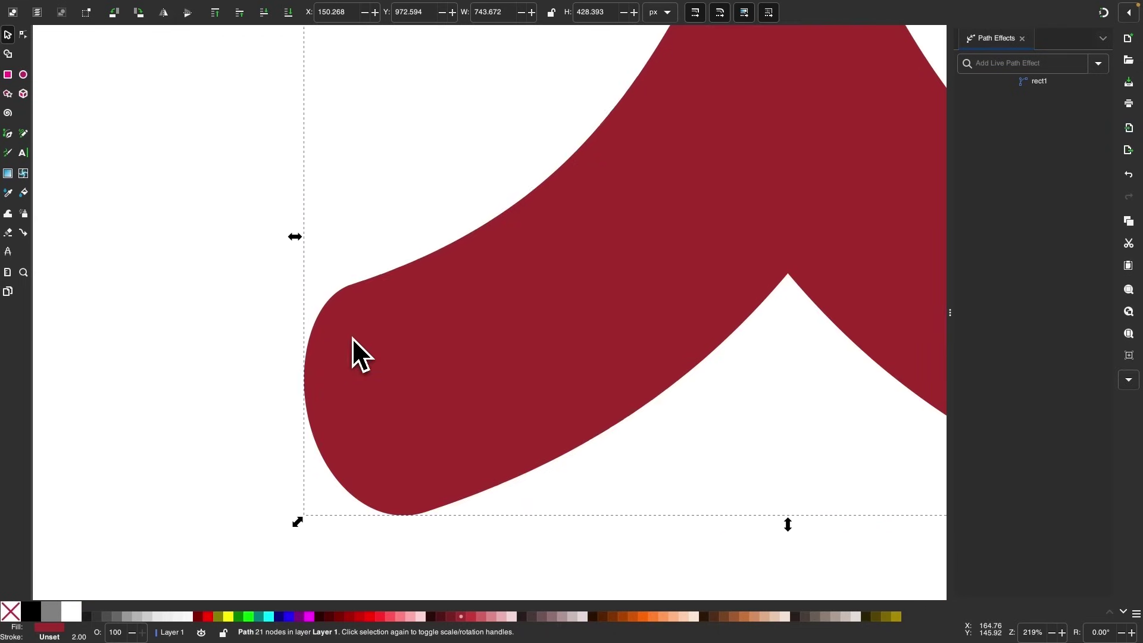
Step: Draw a black oval, tilt it slightly, and tuck it behind the arch's left end
{"action": "left_click", "coordinate": [24, 75]}
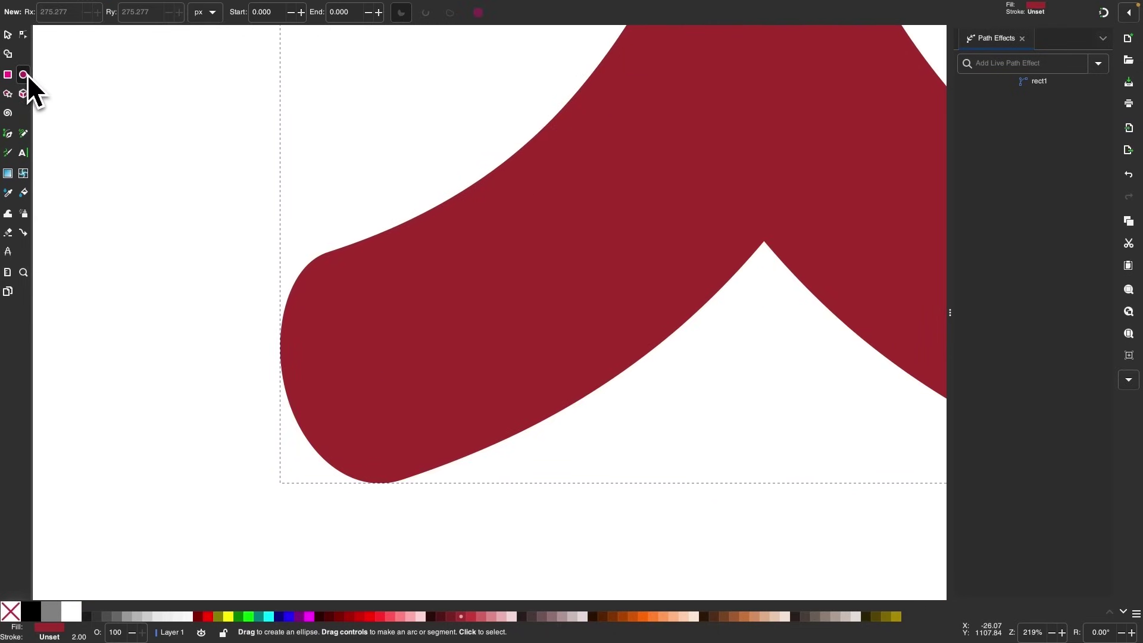
{"action": "scroll", "coordinate": [179, 238], "scroll_direction": "down", "scroll_amount": 2}
{"action": "scroll", "coordinate": [179, 238], "scroll_direction": "right", "scroll_amount": 1}
{"action": "left_click_drag", "start_coordinate": [176, 143], "coordinate": [449, 464]}
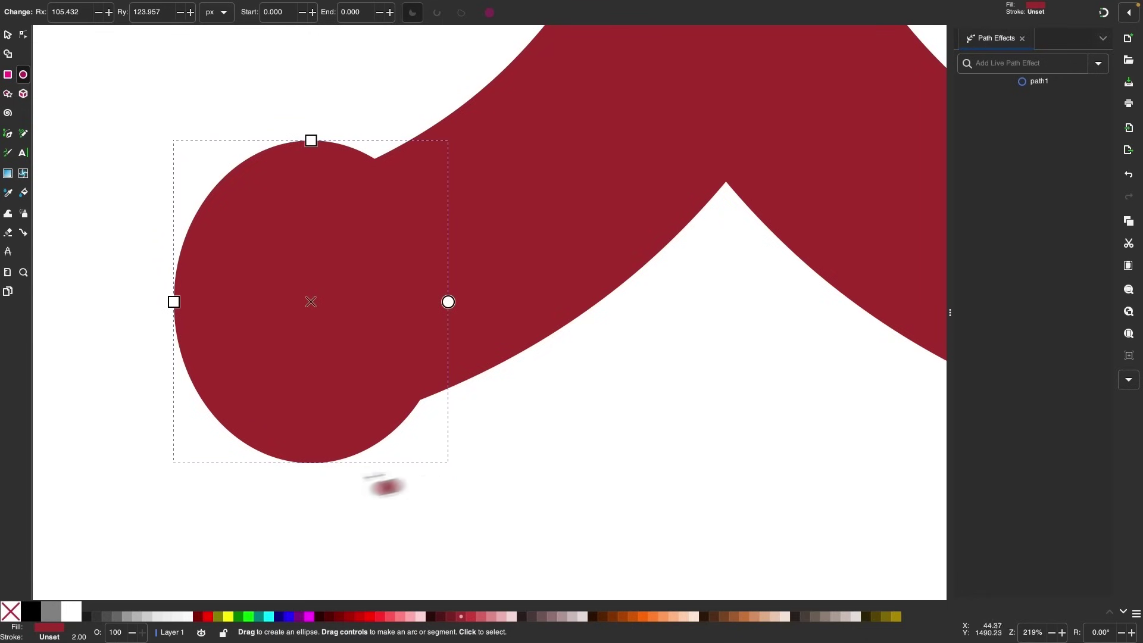
{"action": "left_click", "coordinate": [36, 616]}
{"action": "left_click", "coordinate": [8, 35]}
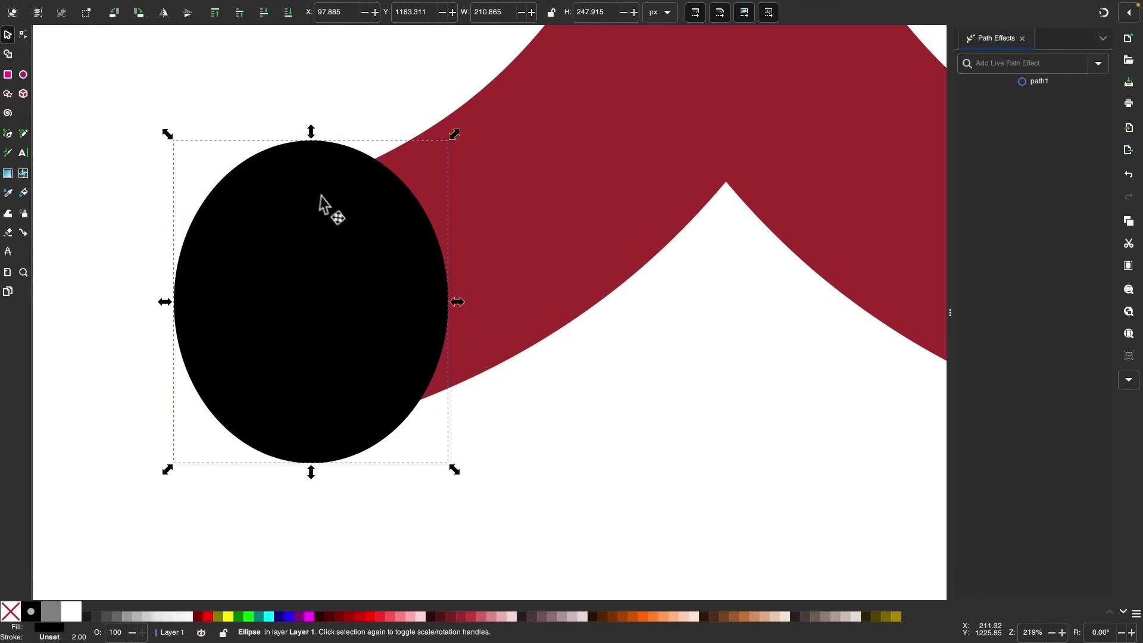
{"action": "left_click", "coordinate": [332, 204]}
{"action": "left_click_drag", "start_coordinate": [449, 141], "coordinate": [423, 117]}
{"action": "left_click", "coordinate": [264, 12]}
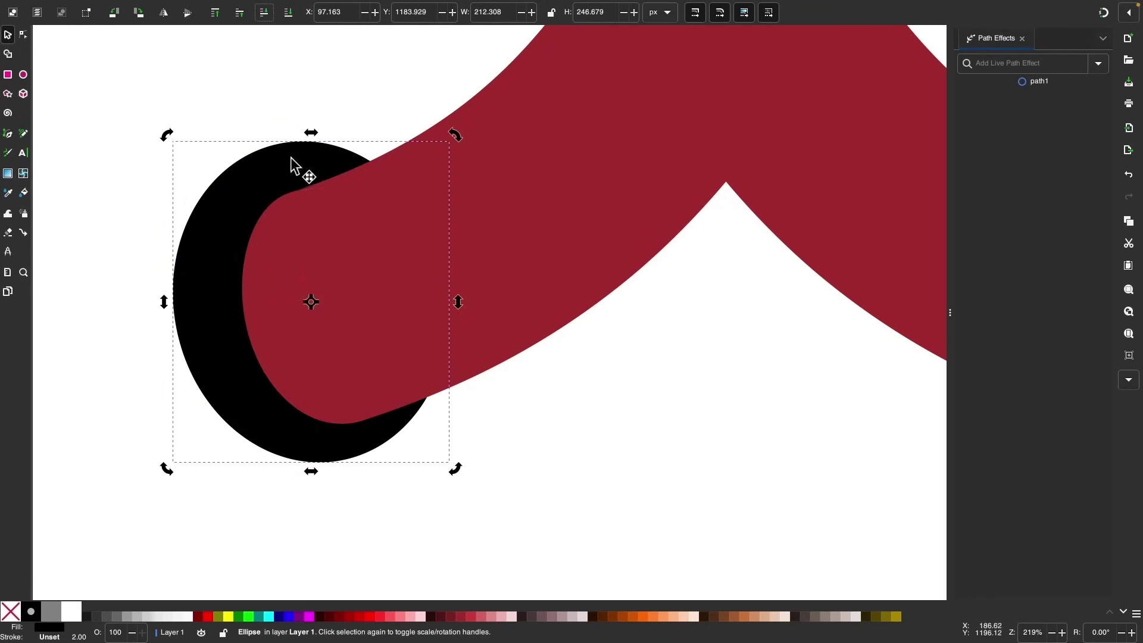
{"action": "left_click_drag", "start_coordinate": [291, 159], "coordinate": [254, 204]}
Step: Duplicate the black oval and tuck the copy behind the arch's right end
{"action": "scroll", "coordinate": [264, 175], "scroll_direction": "down", "scroll_amount": 1}
{"action": "scroll", "coordinate": [266, 185], "scroll_direction": "down", "scroll_amount": 2}
{"action": "key", "text": "Home"}
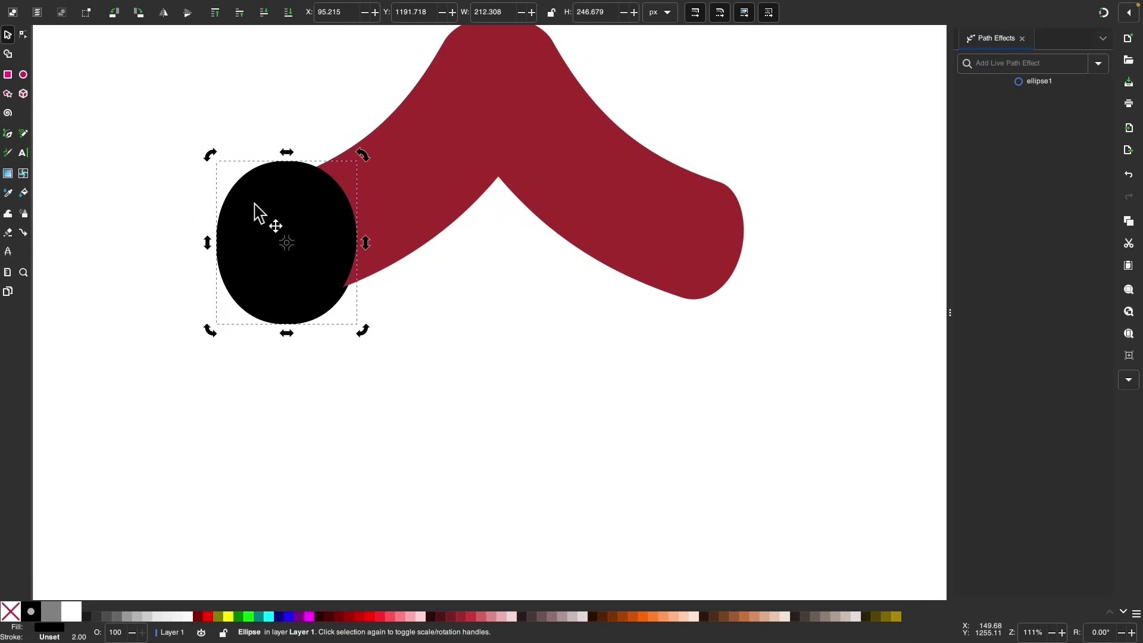
{"action": "left_click_drag", "start_coordinate": [250, 220], "coordinate": [667, 194]}
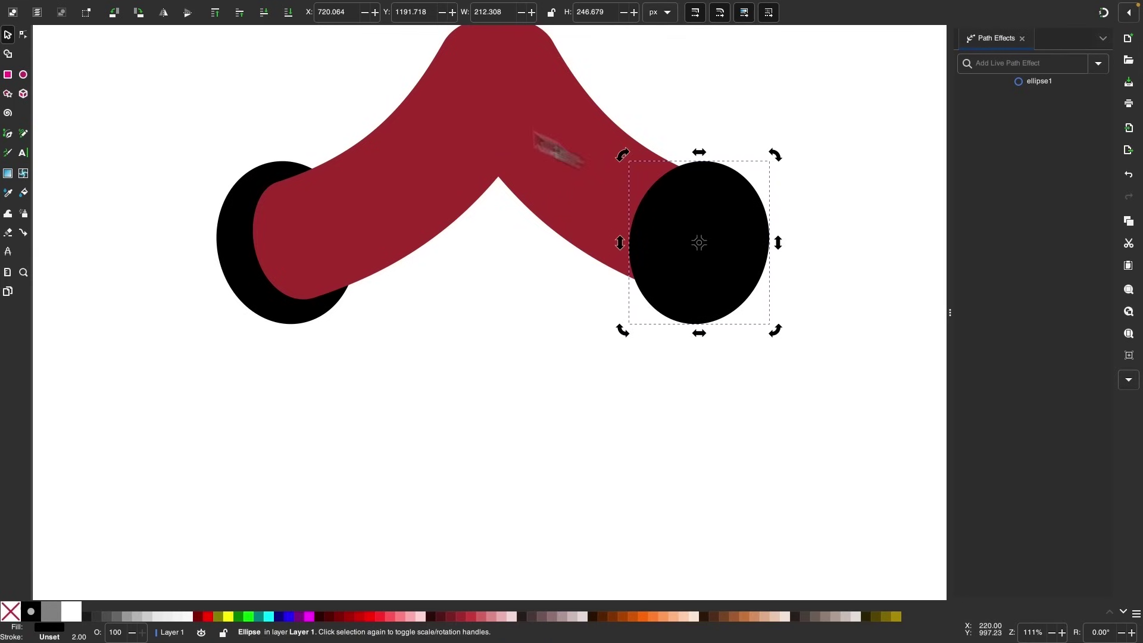
{"action": "left_click", "coordinate": [270, 16]}
{"action": "left_click_drag", "start_coordinate": [753, 232], "coordinate": [751, 233]}
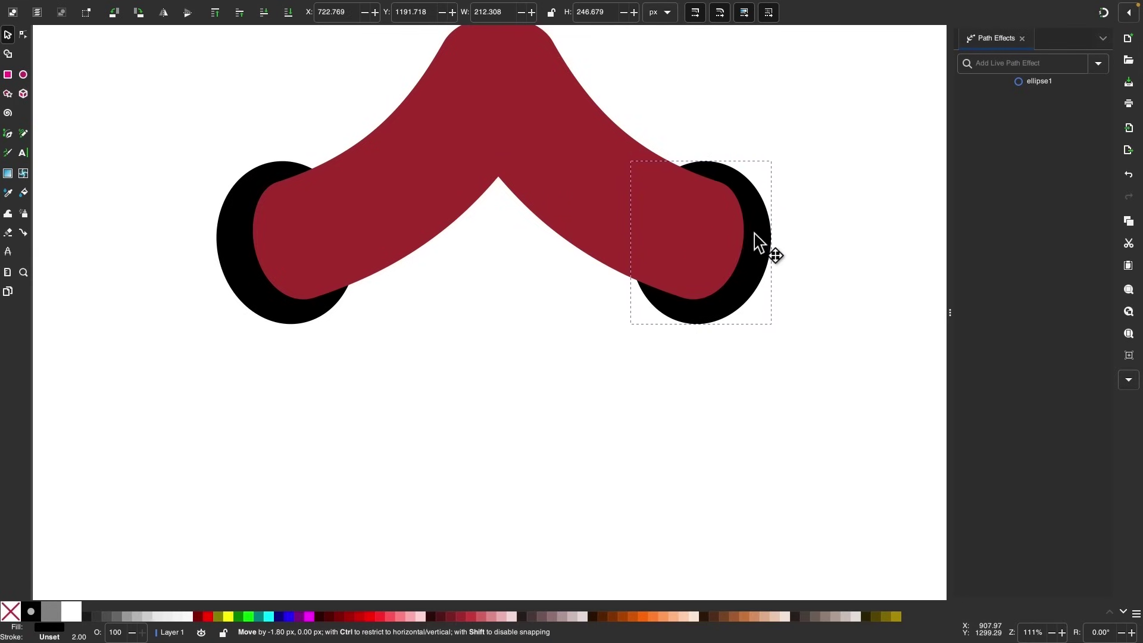
{"action": "scroll", "coordinate": [774, 255], "scroll_direction": "down", "scroll_amount": 2, "text": "ctrl"}
{"action": "scroll", "coordinate": [714, 357], "scroll_direction": "right", "scroll_amount": 4}
{"action": "scroll", "coordinate": [714, 358], "scroll_direction": "up", "scroll_amount": 2}
{"action": "left_click", "coordinate": [641, 429]}
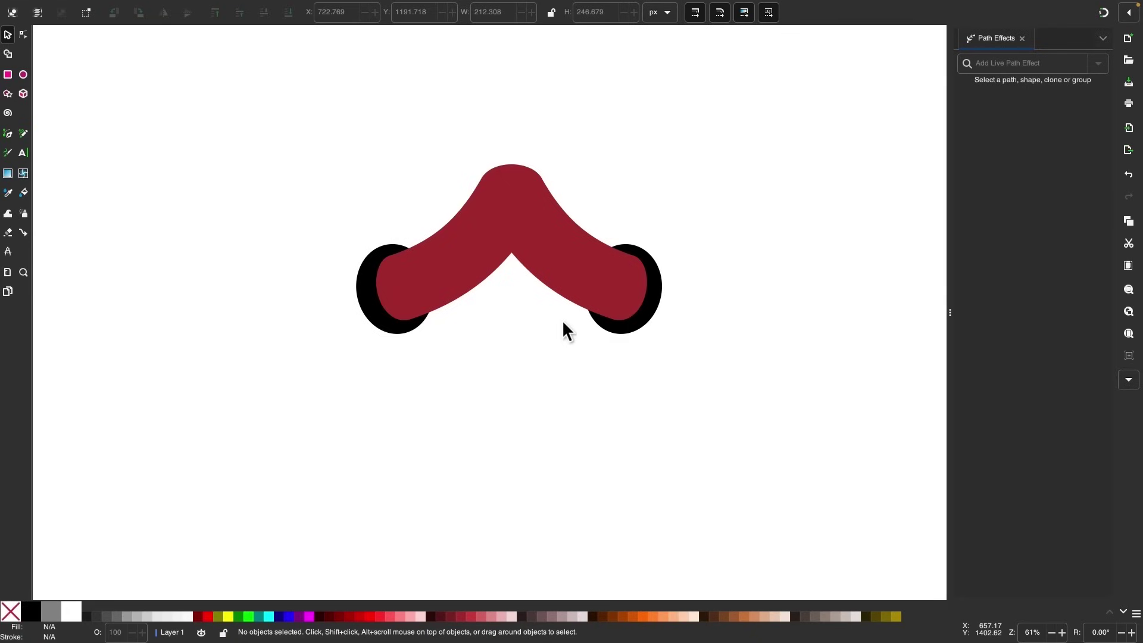
Step: Combine the arch and both ovals into one path, move it left, and shrink it to 280.777 × 155.724 px
{"action": "left_click_drag", "start_coordinate": [792, 411], "coordinate": [230, 123]}
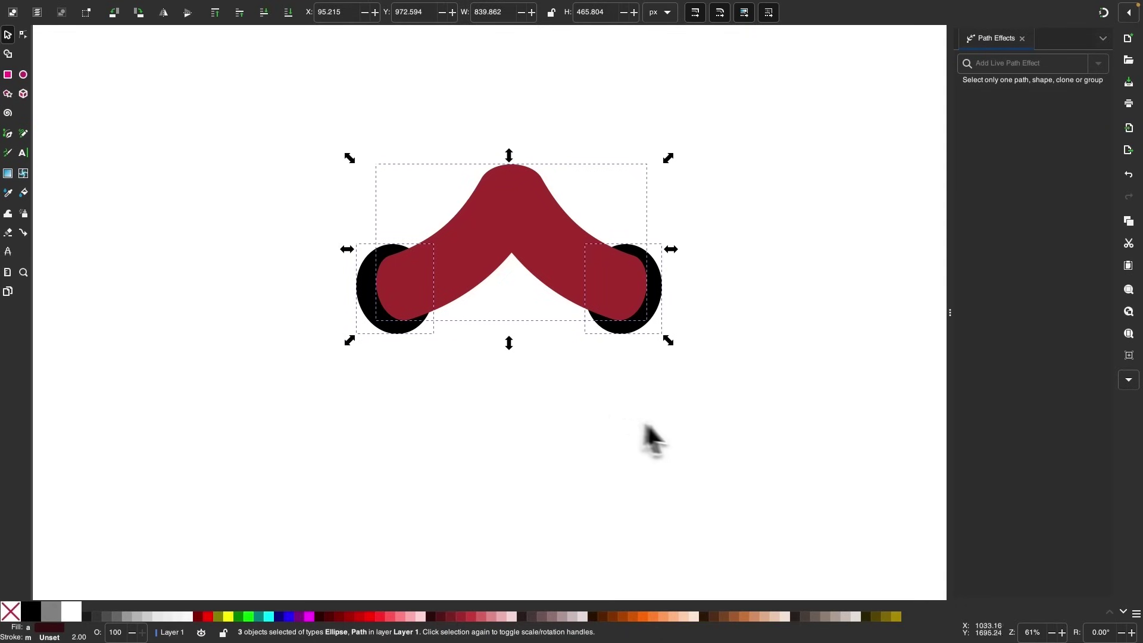
{"action": "left_click_drag", "start_coordinate": [790, 414], "coordinate": [228, 123]}
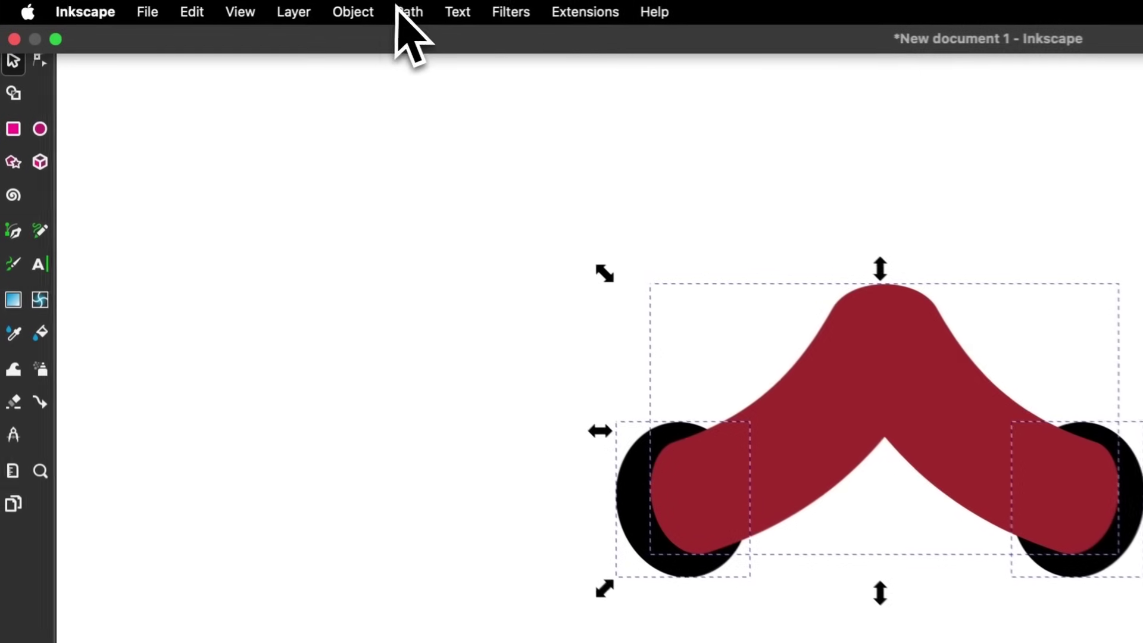
{"action": "left_click", "coordinate": [398, 10]}
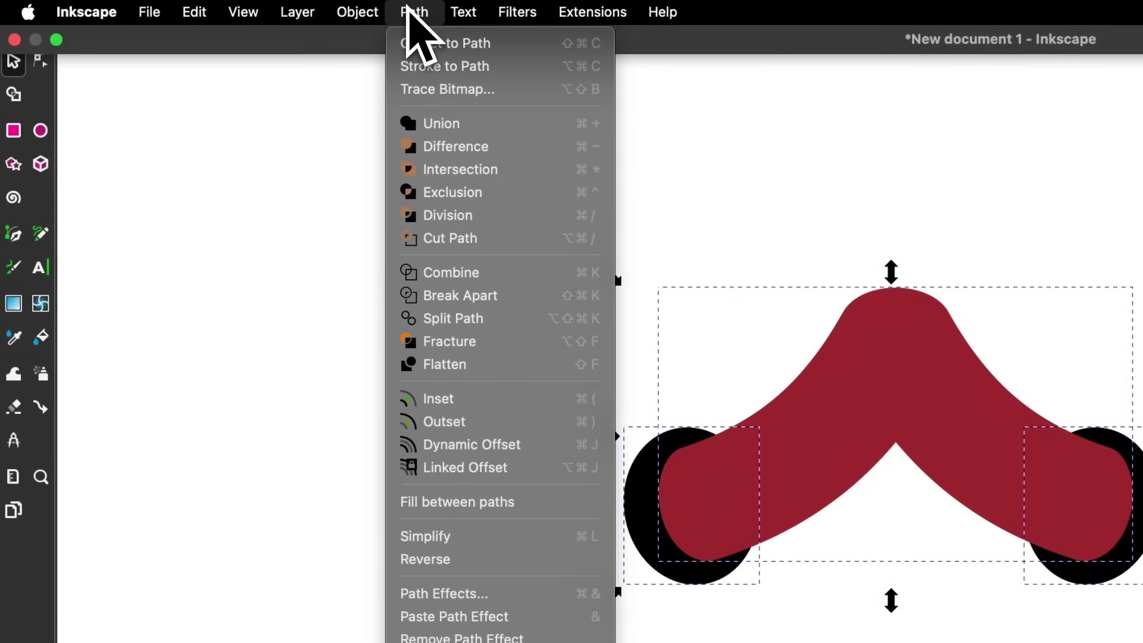
{"action": "left_click", "coordinate": [514, 282]}
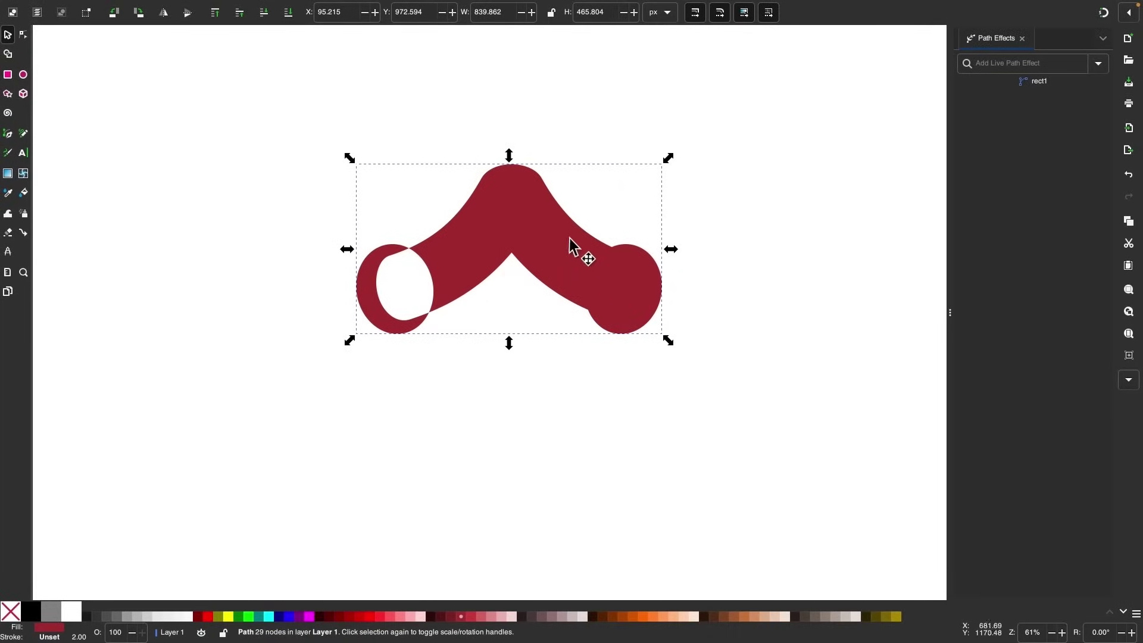
{"action": "left_click_drag", "start_coordinate": [570, 245], "coordinate": [377, 245]}
{"action": "left_click_drag", "start_coordinate": [474, 250], "coordinate": [271, 256]}
{"action": "scroll", "coordinate": [421, 225], "scroll_direction": "up", "scroll_amount": 12}
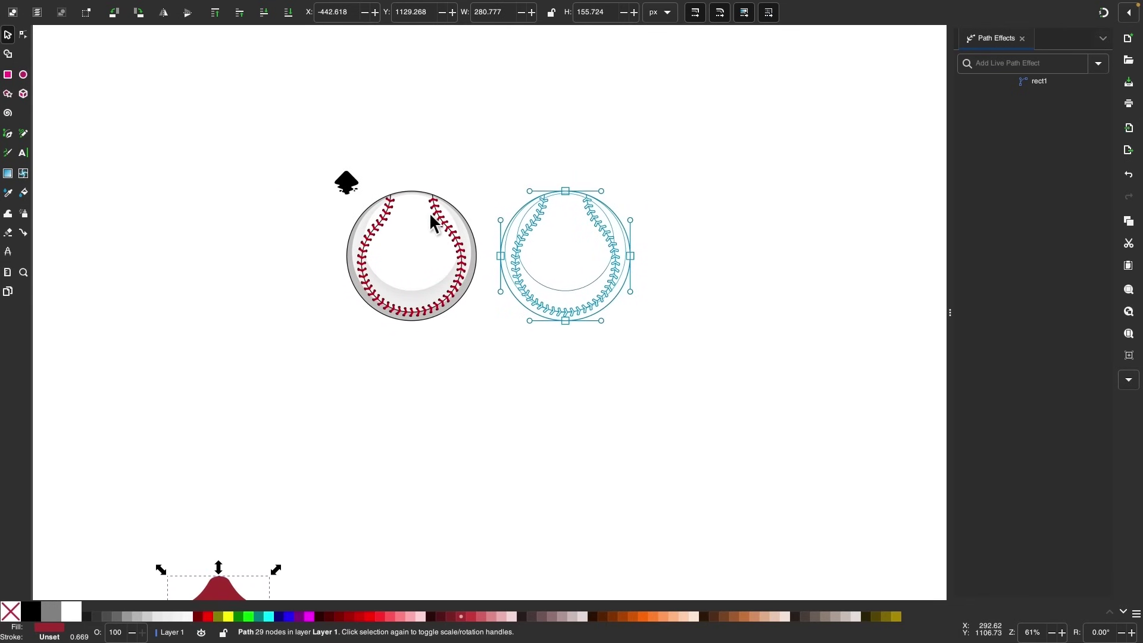
{"action": "scroll", "coordinate": [382, 230], "scroll_direction": "up", "scroll_amount": 4, "text": "ctrl"}
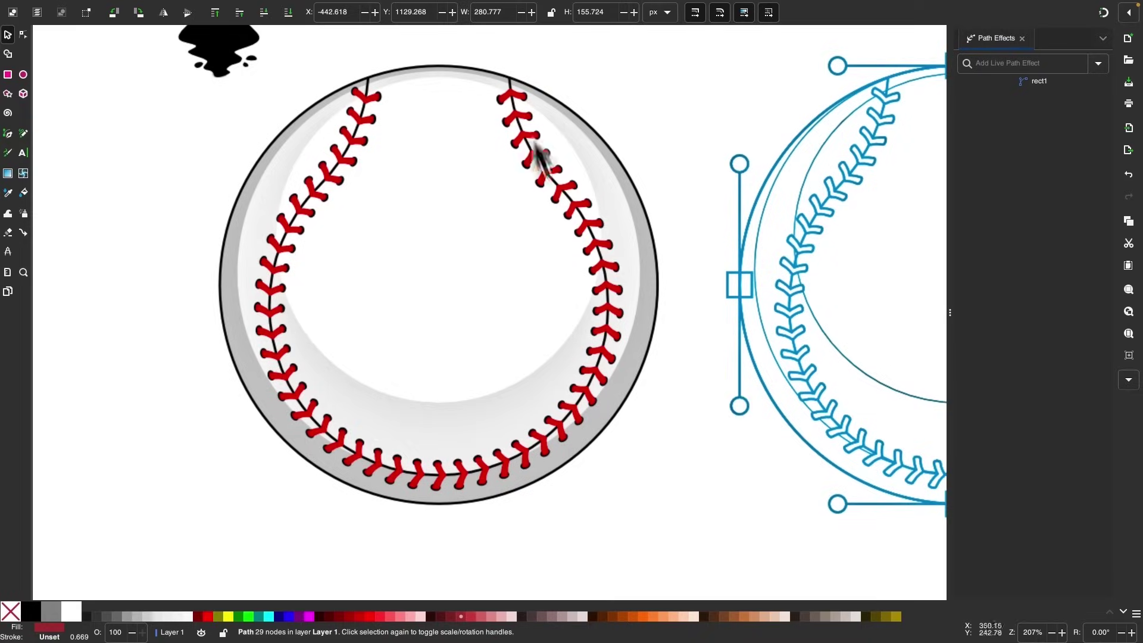
{"action": "scroll", "coordinate": [572, 158], "scroll_direction": "down", "scroll_amount": 2, "text": "ctrl"}
{"action": "scroll", "coordinate": [574, 158], "scroll_direction": "down", "scroll_amount": 10}
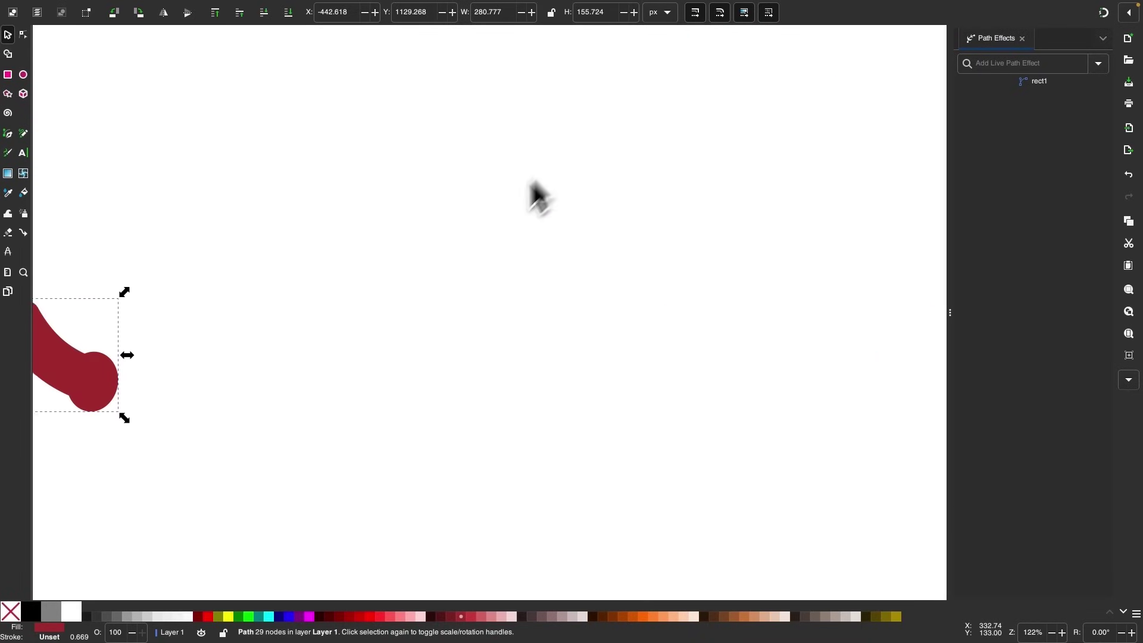
Step: Draw a black 250 px circle beside the red arch and convert it to a path
{"action": "left_click", "coordinate": [464, 245]}
{"action": "scroll", "coordinate": [468, 245], "scroll_direction": "down", "scroll_amount": 3}
{"action": "left_click", "coordinate": [24, 74]}
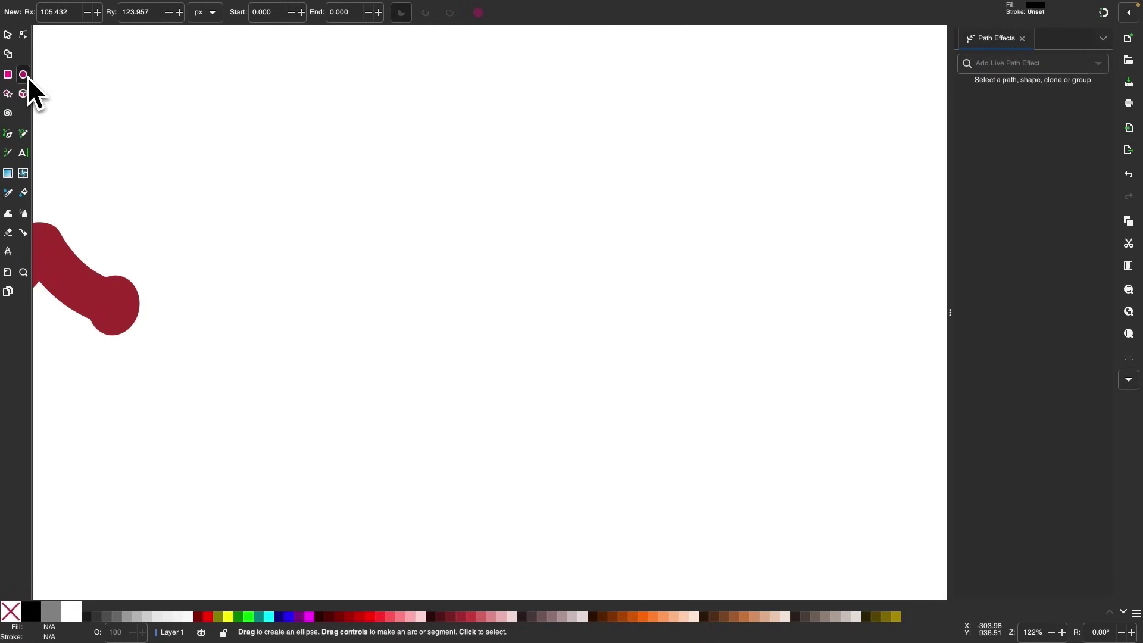
{"action": "scroll", "coordinate": [367, 268], "scroll_direction": "down", "scroll_amount": 1}
{"action": "key", "text": "1"}
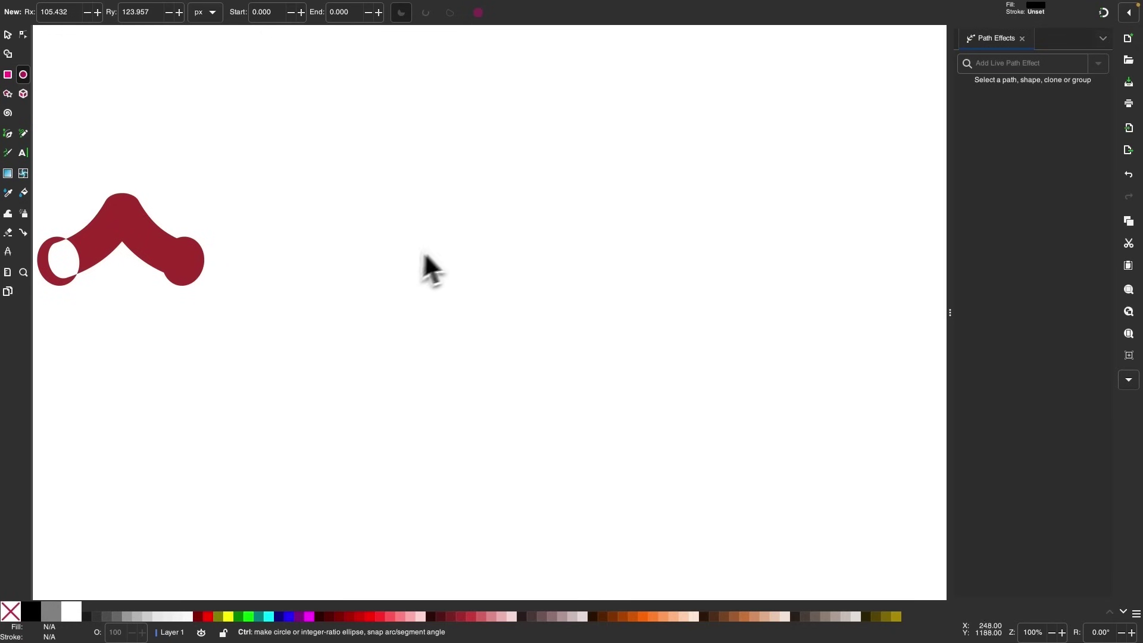
{"action": "left_click_drag", "start_coordinate": [420, 184], "coordinate": [591, 337]}
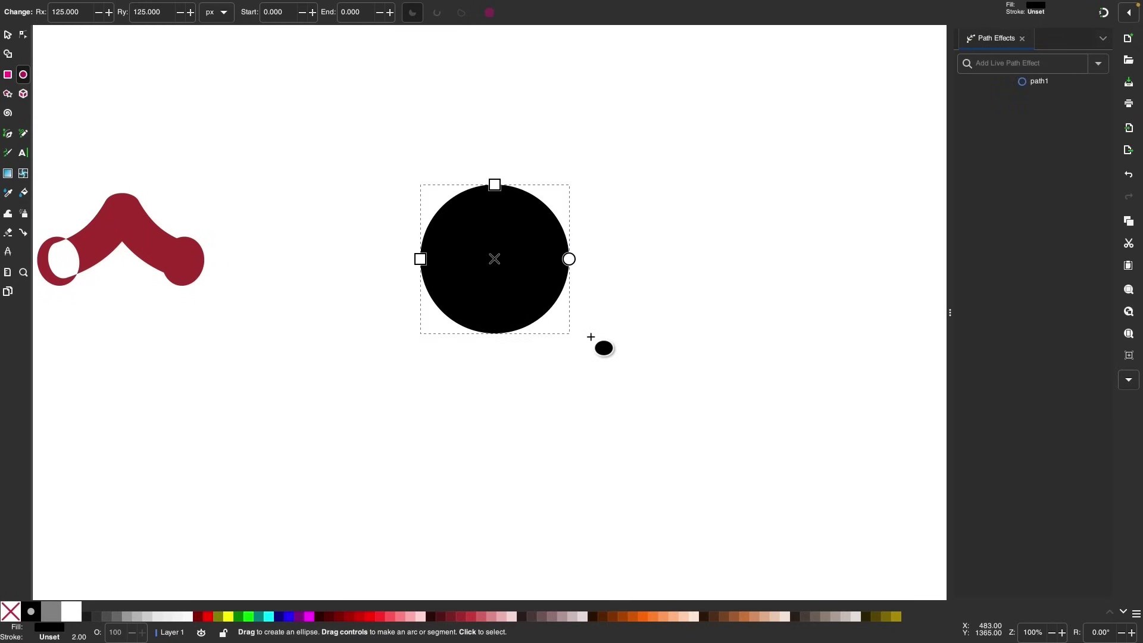
{"action": "left_click", "coordinate": [8, 35]}
{"action": "mouse_move", "coordinate": [341, 5]}
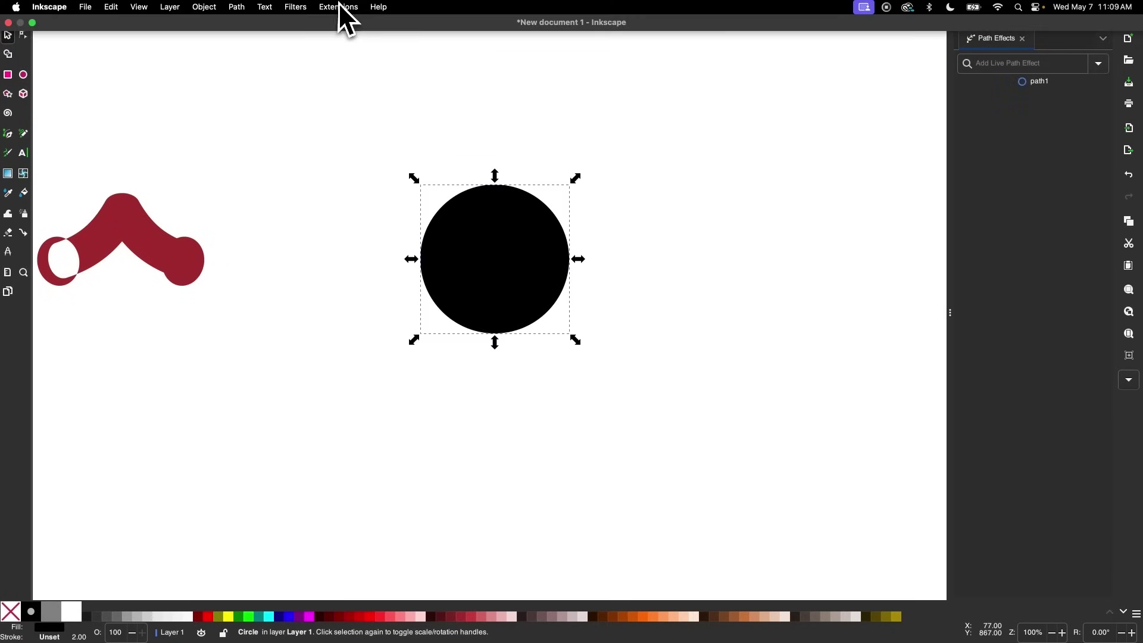
{"action": "left_click", "coordinate": [236, 7]}
{"action": "left_click", "coordinate": [243, 30]}
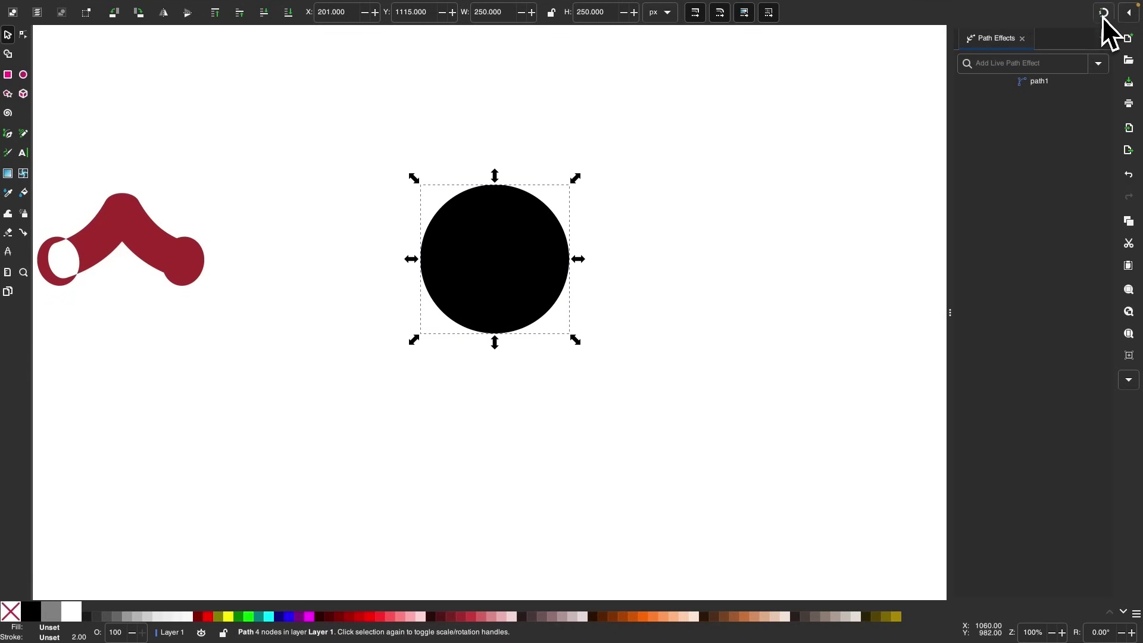
Step: Duplicate the circle into a touching 2 × 2 grid and select all four
{"action": "right_click", "coordinate": [499, 275]}
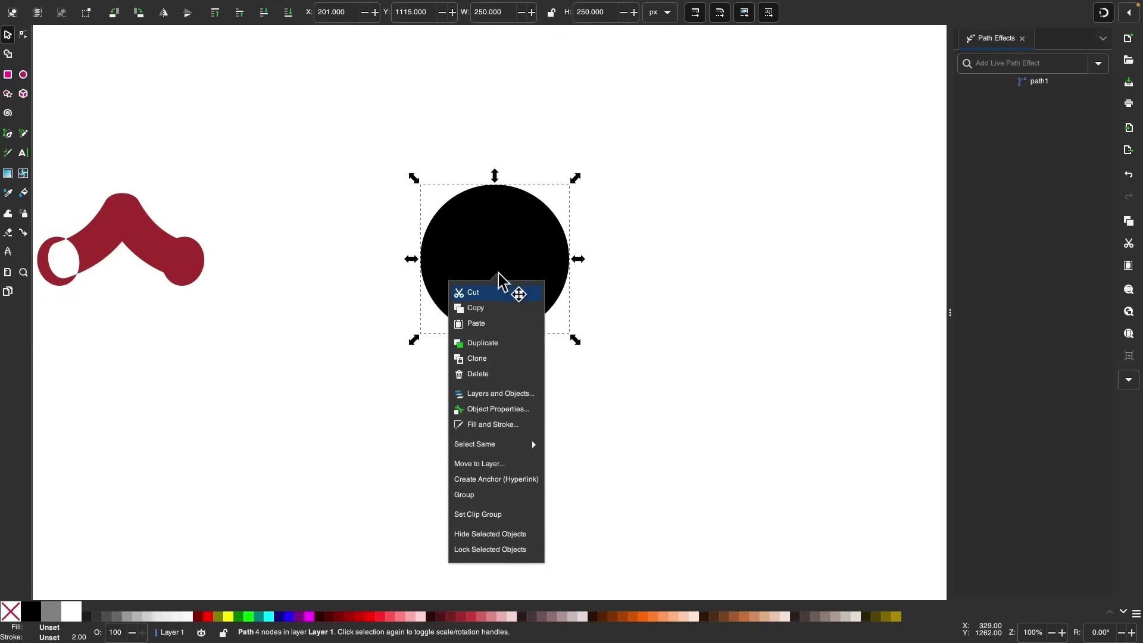
{"action": "left_click", "coordinate": [482, 344]}
{"action": "left_click_drag", "start_coordinate": [490, 297], "coordinate": [491, 394]}
{"action": "left_click_drag", "start_coordinate": [696, 551], "coordinate": [346, 149]}
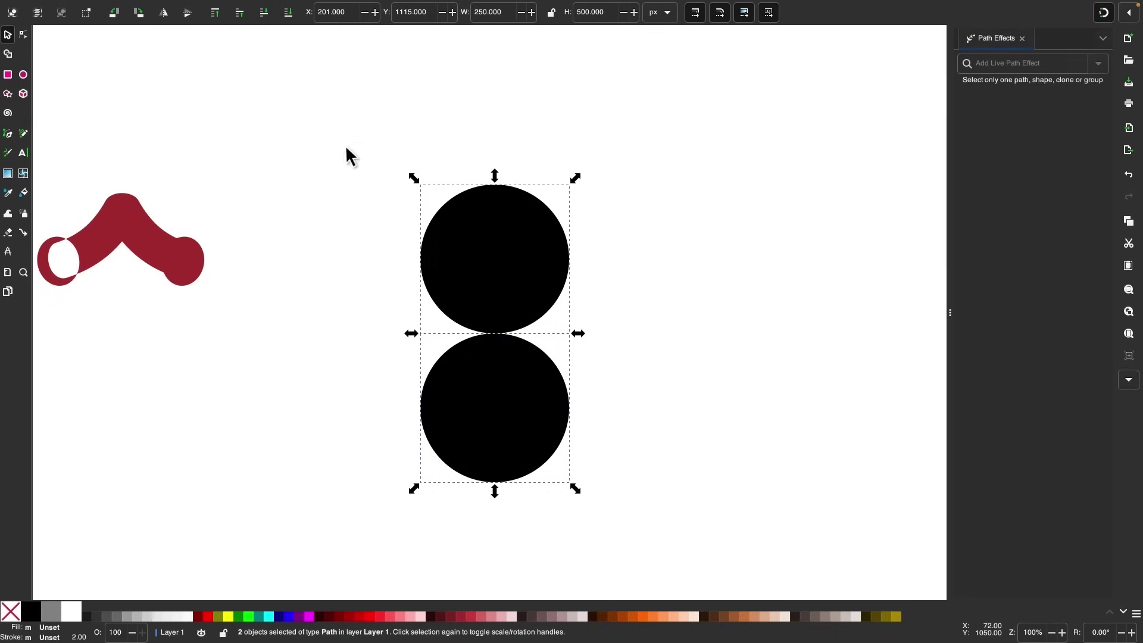
{"action": "key", "text": "ctrl+d"}
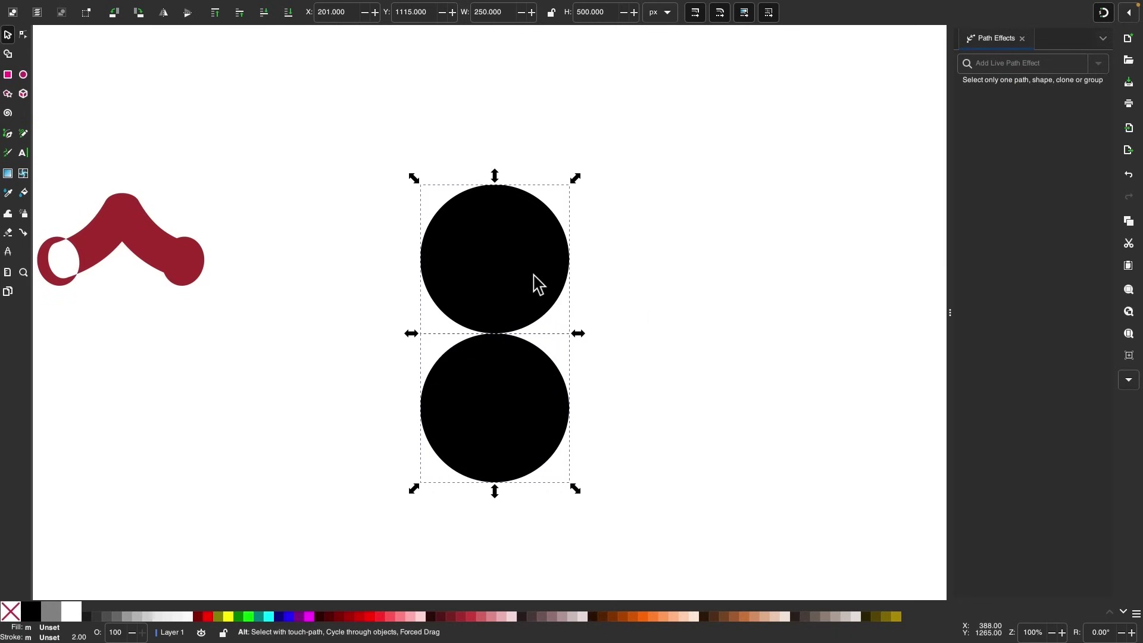
{"action": "left_click_drag", "start_coordinate": [445, 273], "coordinate": [596, 260]}
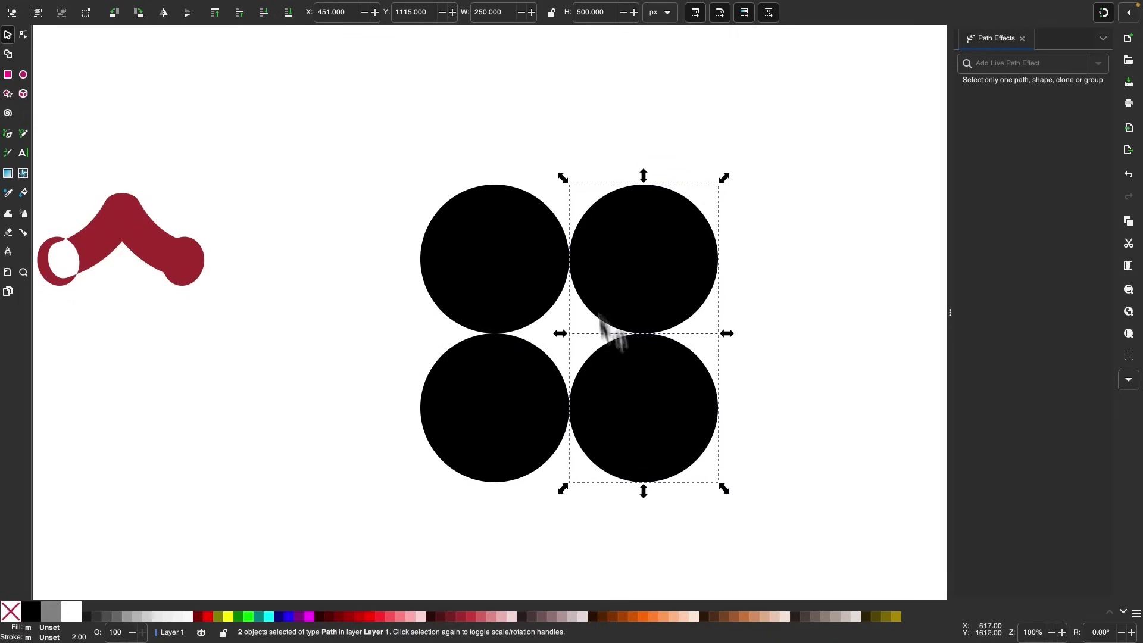
{"action": "left_click_drag", "start_coordinate": [816, 526], "coordinate": [314, 97]}
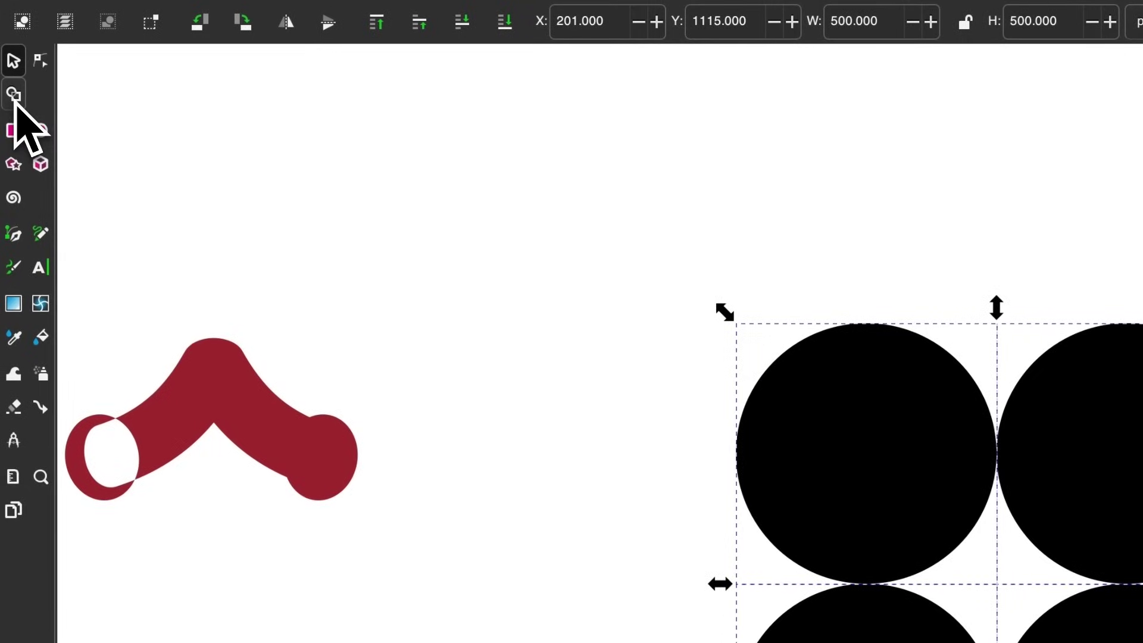
Step: Merge the top-left circle with the middle gap fragment using Shape Builder
{"action": "left_click", "coordinate": [9, 58]}
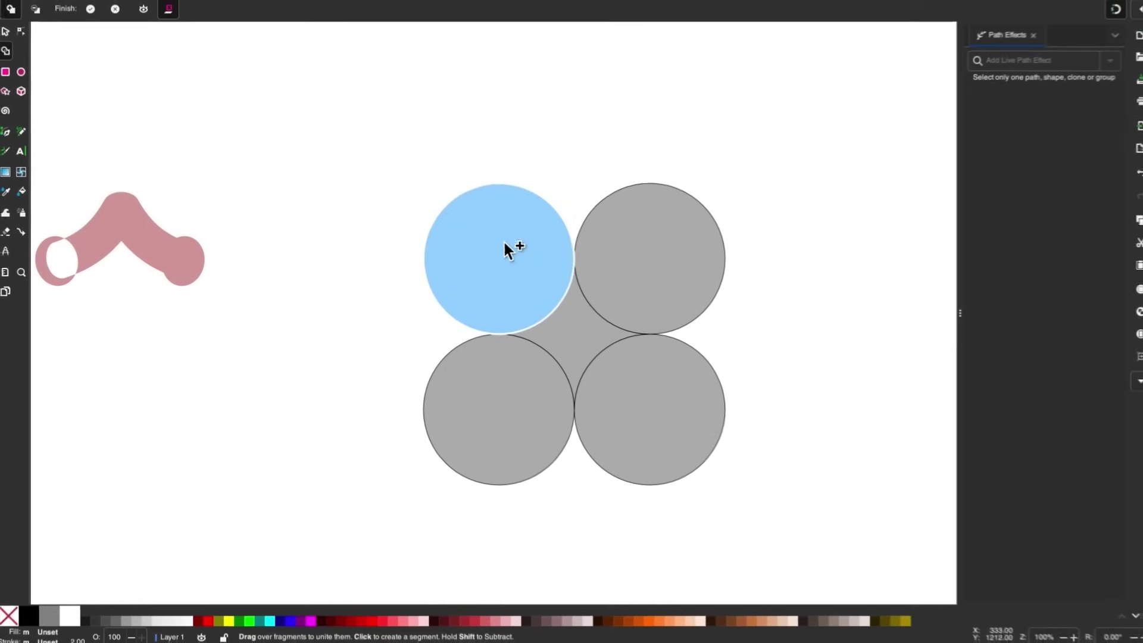
{"action": "left_click_drag", "start_coordinate": [887, 427], "coordinate": [1008, 568]}
{"action": "left_click_drag", "start_coordinate": [577, 323], "coordinate": [576, 323]}
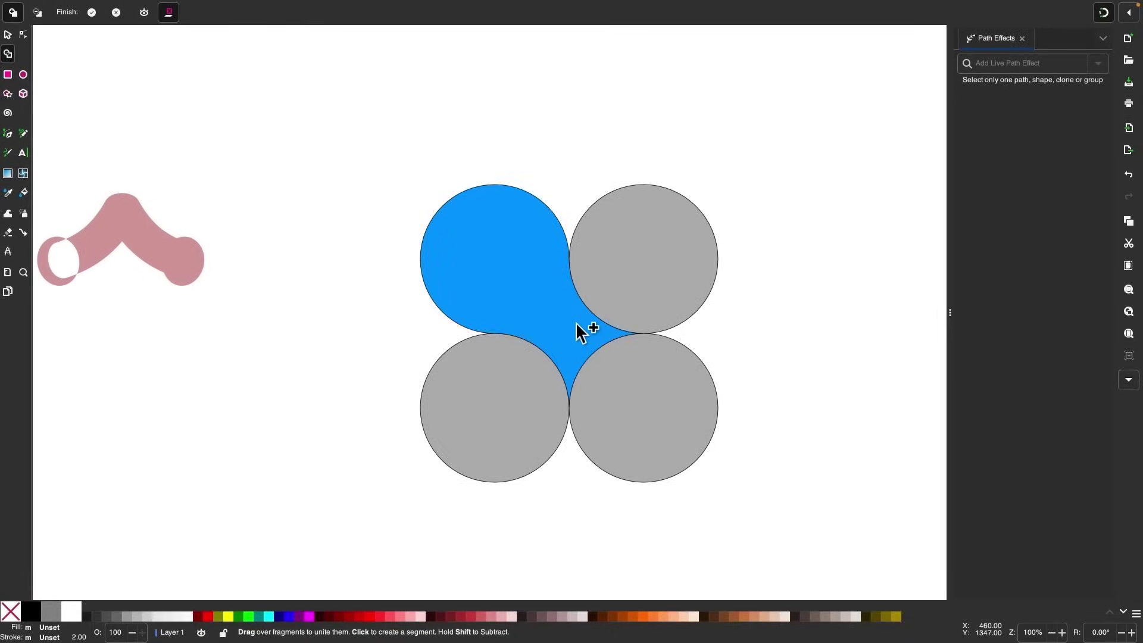
{"action": "left_click", "coordinate": [9, 35]}
Step: Rotate the merged shape −90° so it stands upright as a vase
{"action": "scroll", "coordinate": [369, 239], "scroll_direction": "up", "scroll_amount": 1}
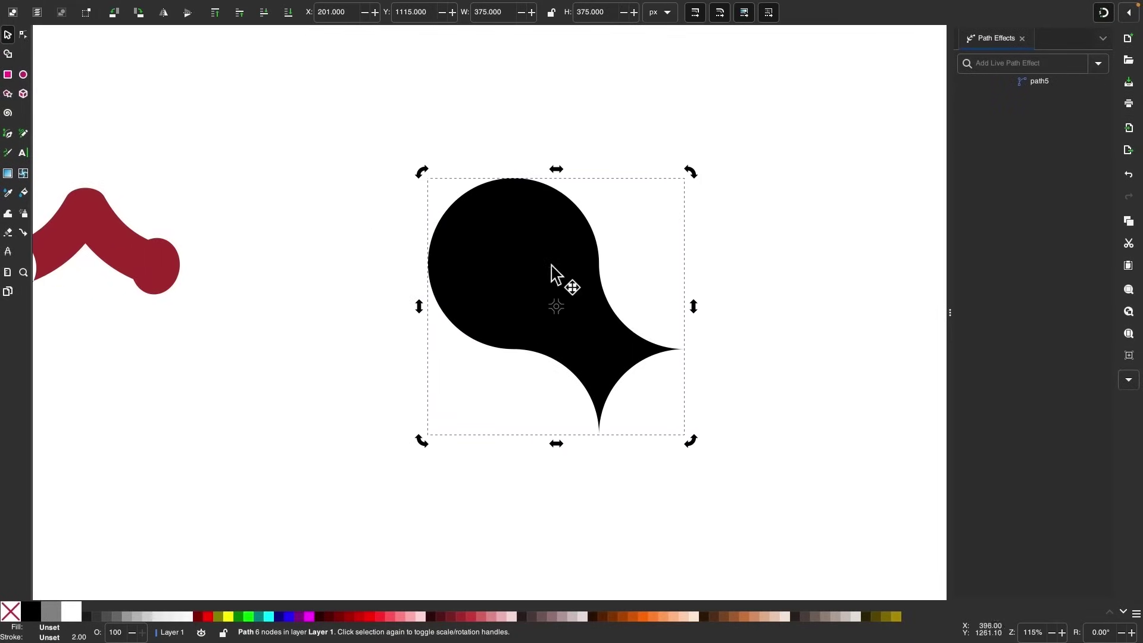
{"action": "left_click_drag", "start_coordinate": [692, 443], "coordinate": [562, 225]}
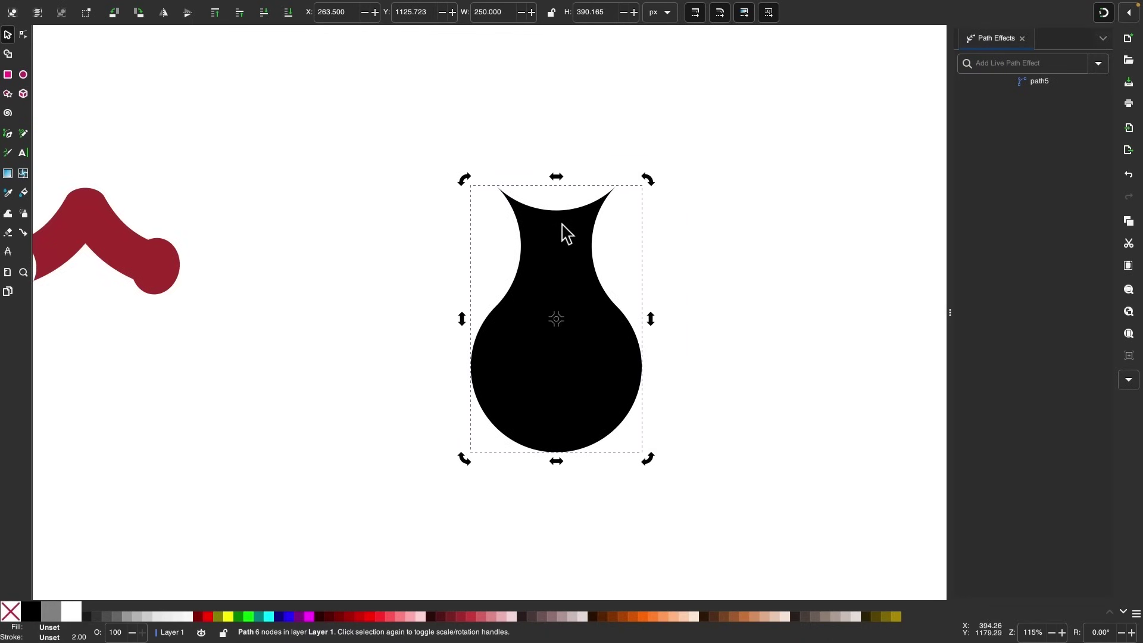
{"action": "scroll", "coordinate": [566, 234], "scroll_direction": "up", "scroll_amount": 2}
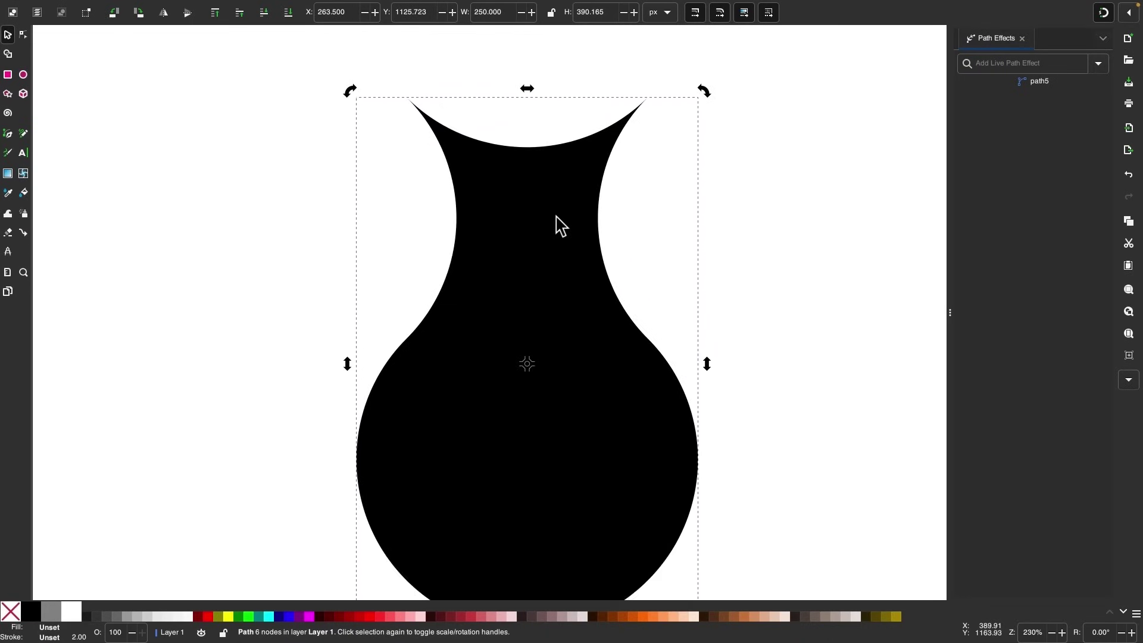
{"action": "scroll", "coordinate": [561, 226], "scroll_direction": "down", "scroll_amount": 2}
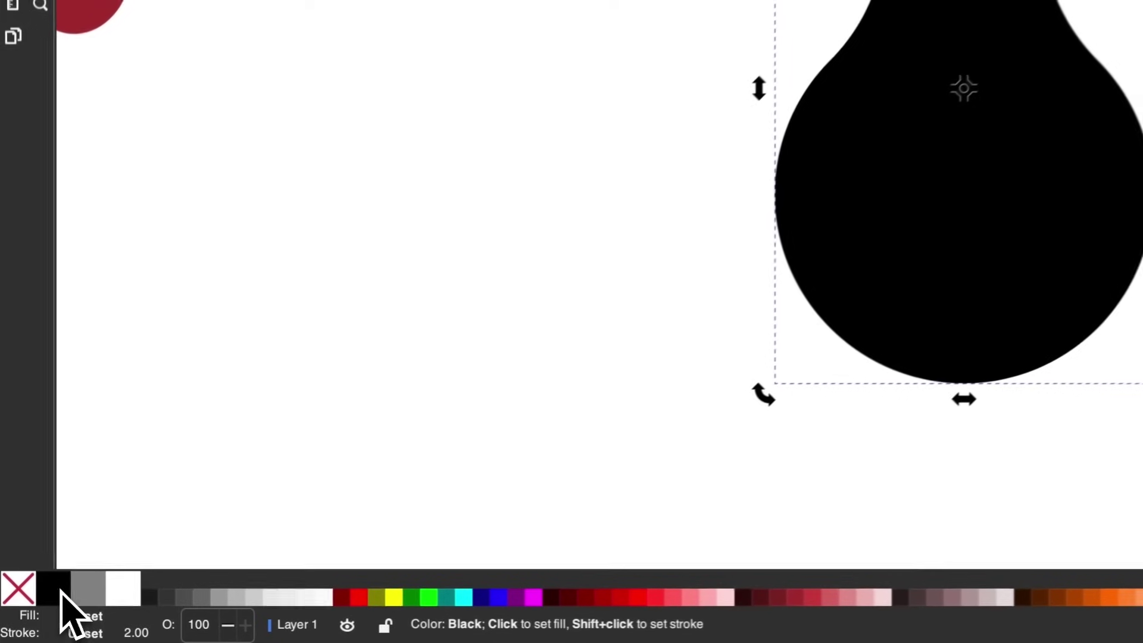
Step: Give the vase a black stroke with no fill and review its stroke settings
{"action": "left_click", "coordinate": [37, 614], "text": "shift"}
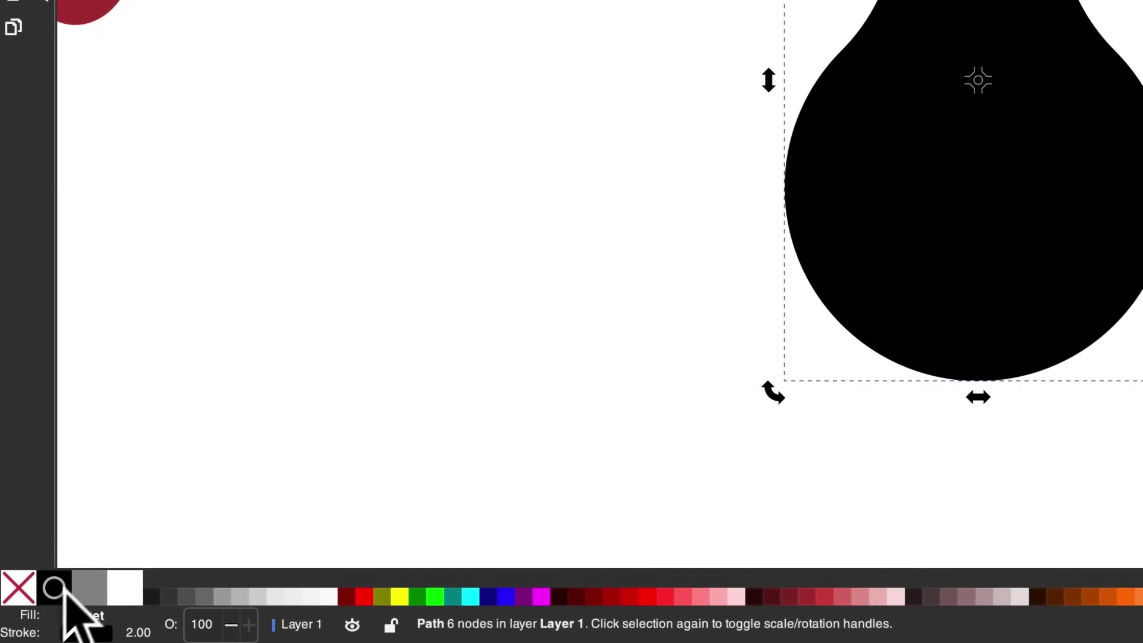
{"action": "left_click", "coordinate": [15, 588]}
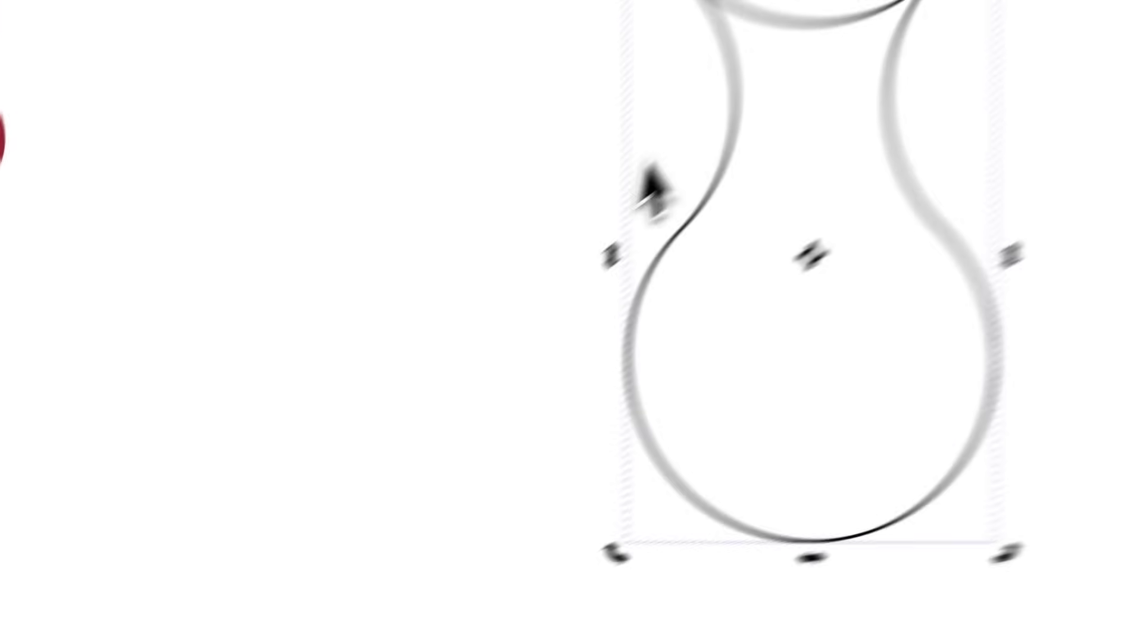
{"action": "scroll", "coordinate": [556, 235], "scroll_direction": "right", "scroll_amount": 1}
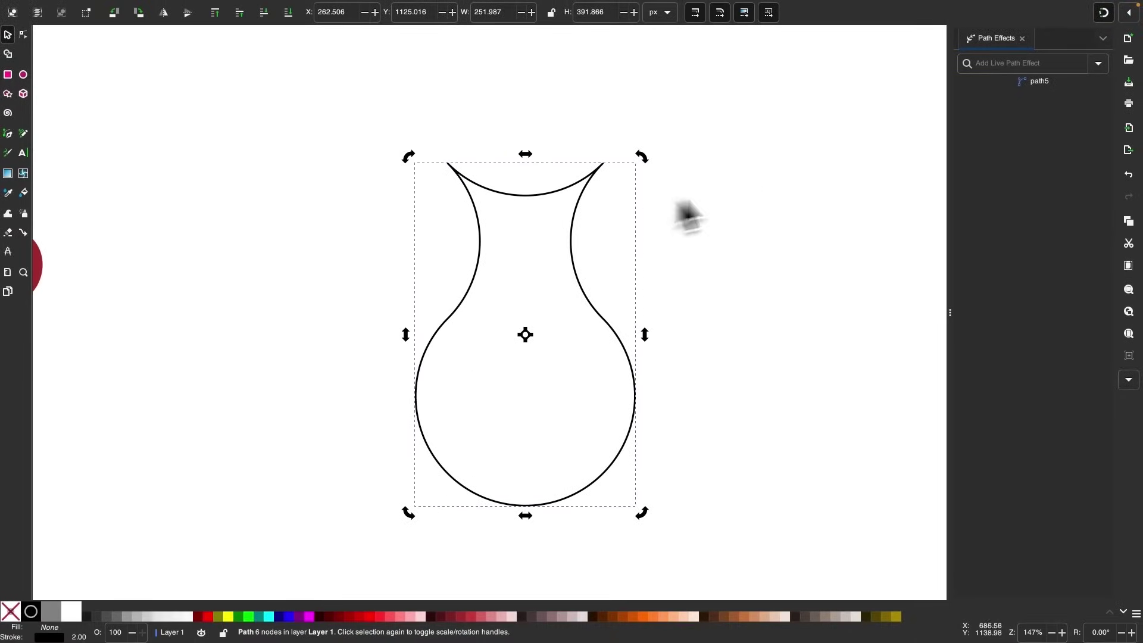
{"action": "left_click", "coordinate": [48, 637]}
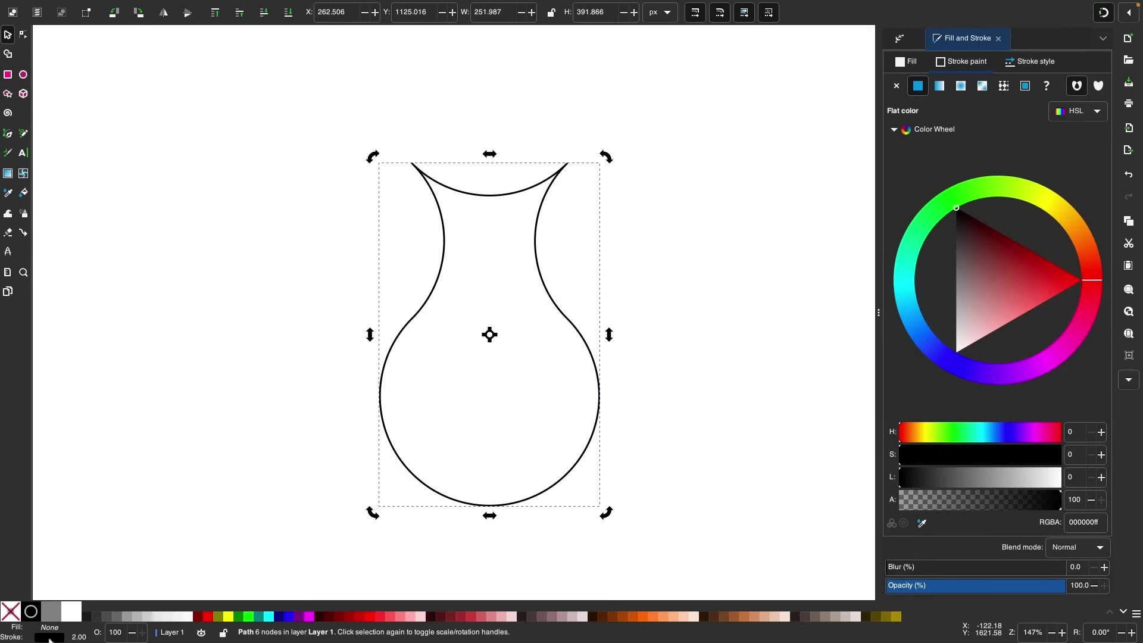
{"action": "left_click", "coordinate": [1028, 67]}
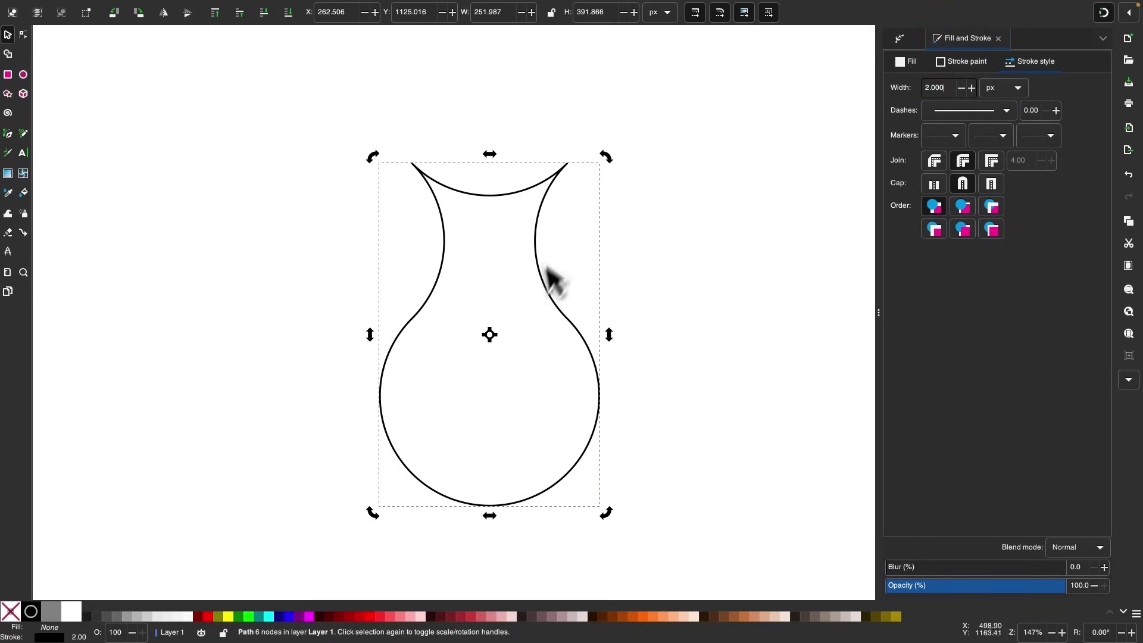
{"action": "scroll", "coordinate": [527, 171], "scroll_direction": "up", "scroll_amount": 3}
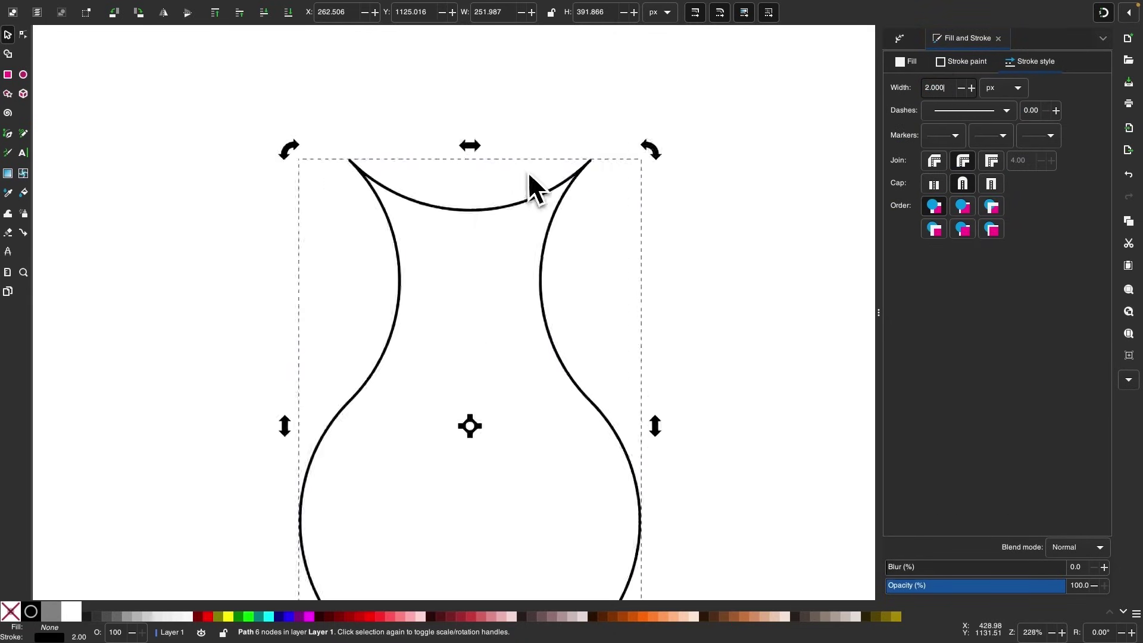
Step: Break the outline at its two top nodes and delete the top curve
{"action": "left_click", "coordinate": [23, 36]}
{"action": "left_click_drag", "start_coordinate": [250, 95], "coordinate": [650, 199]}
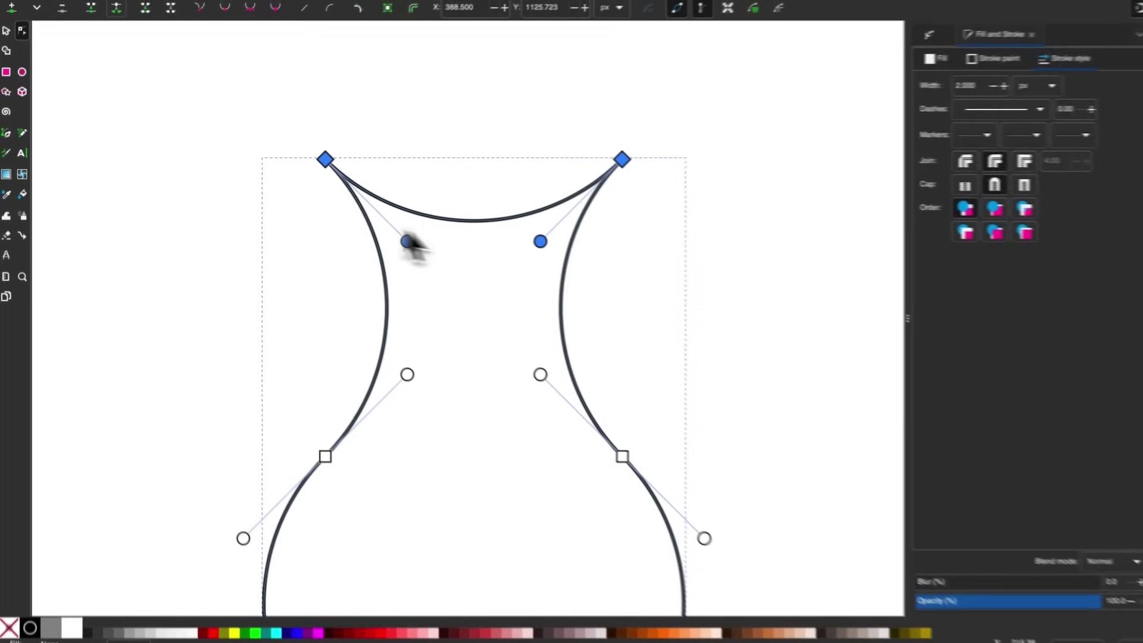
{"action": "left_click", "coordinate": [238, 9]}
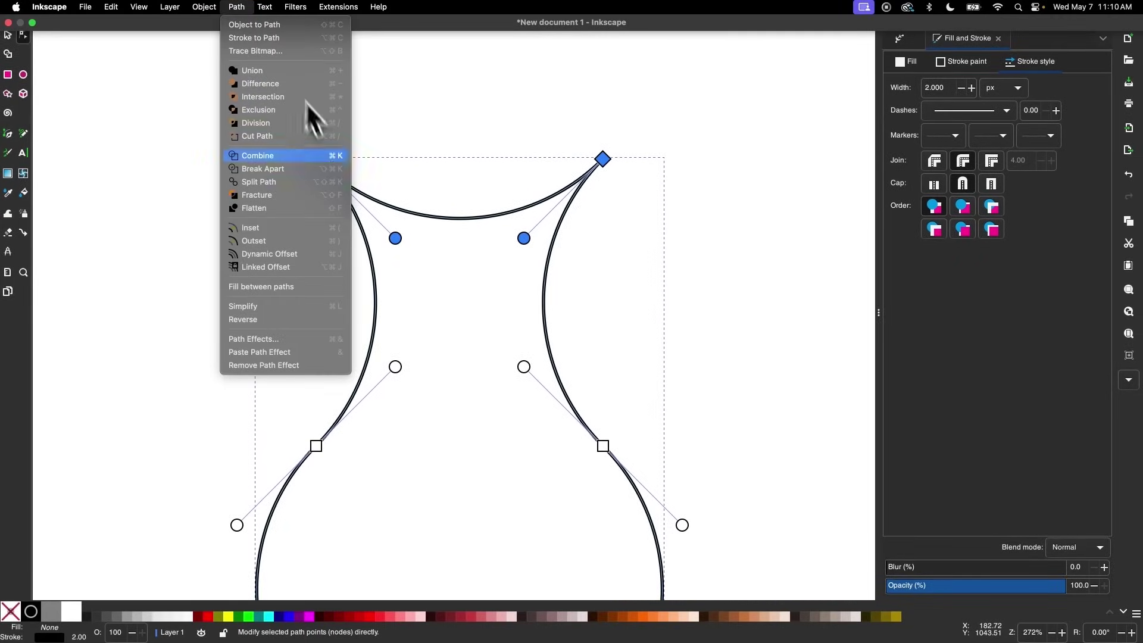
{"action": "left_click", "coordinate": [299, 173]}
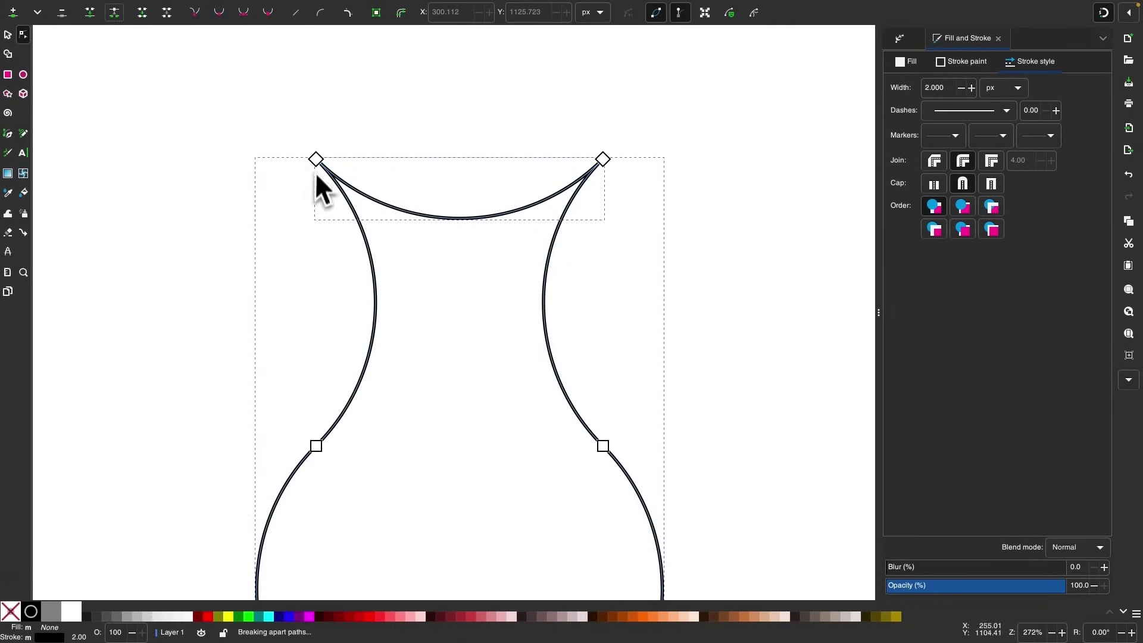
{"action": "left_click", "coordinate": [8, 34]}
{"action": "scroll", "coordinate": [238, 263], "scroll_direction": "down", "scroll_amount": 1}
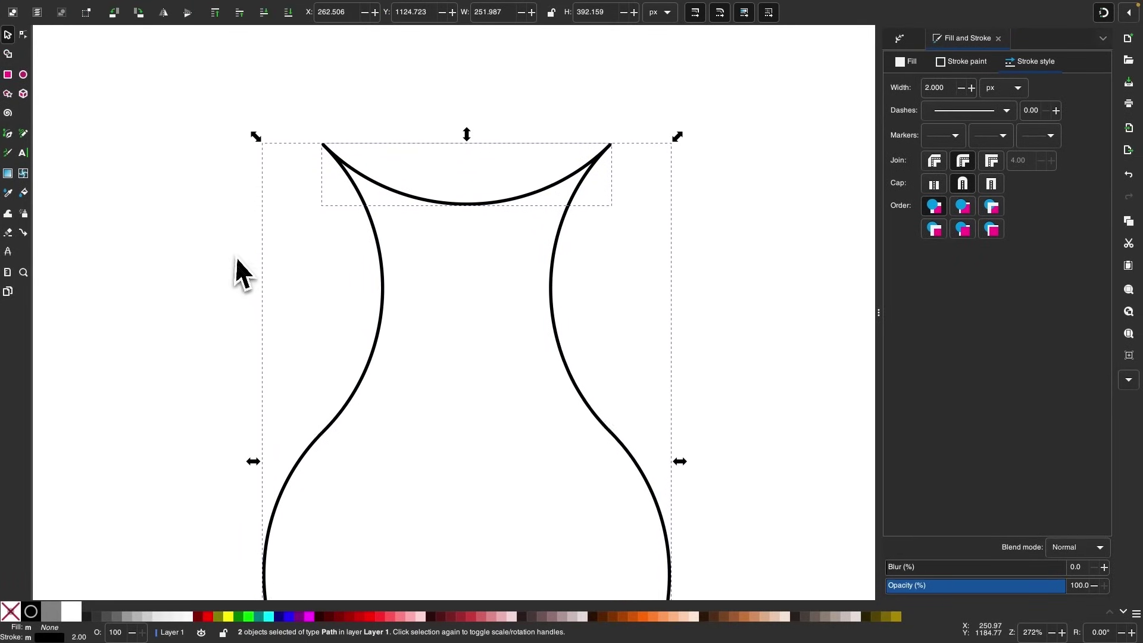
{"action": "left_click", "coordinate": [749, 238]}
{"action": "left_click_drag", "start_coordinate": [499, 205], "coordinate": [689, 125]}
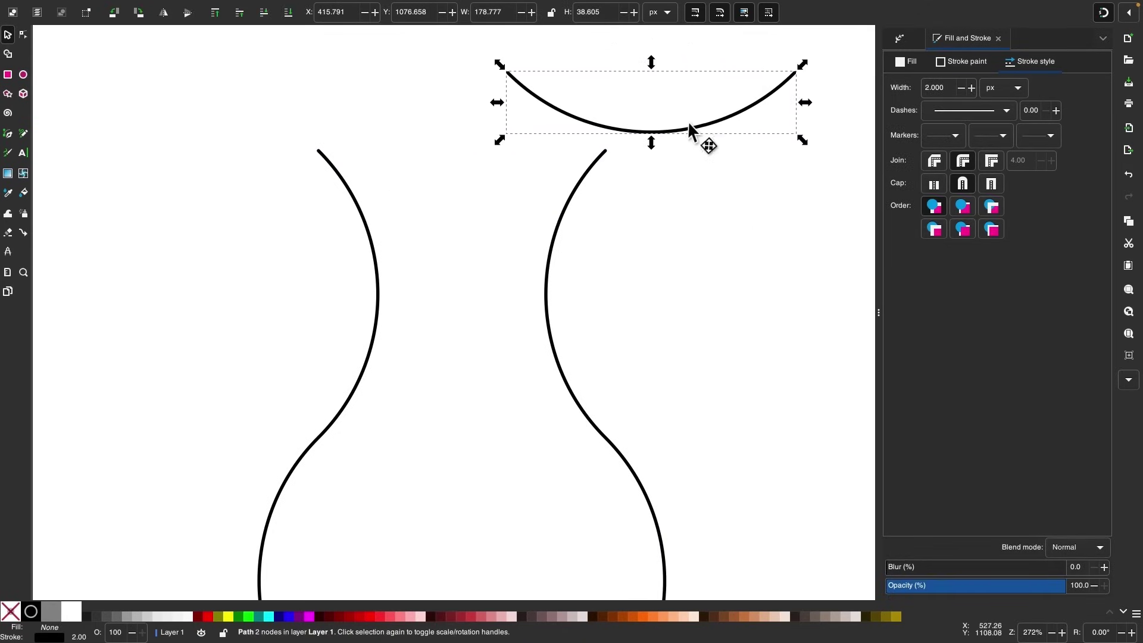
{"action": "key", "text": "Delete"}
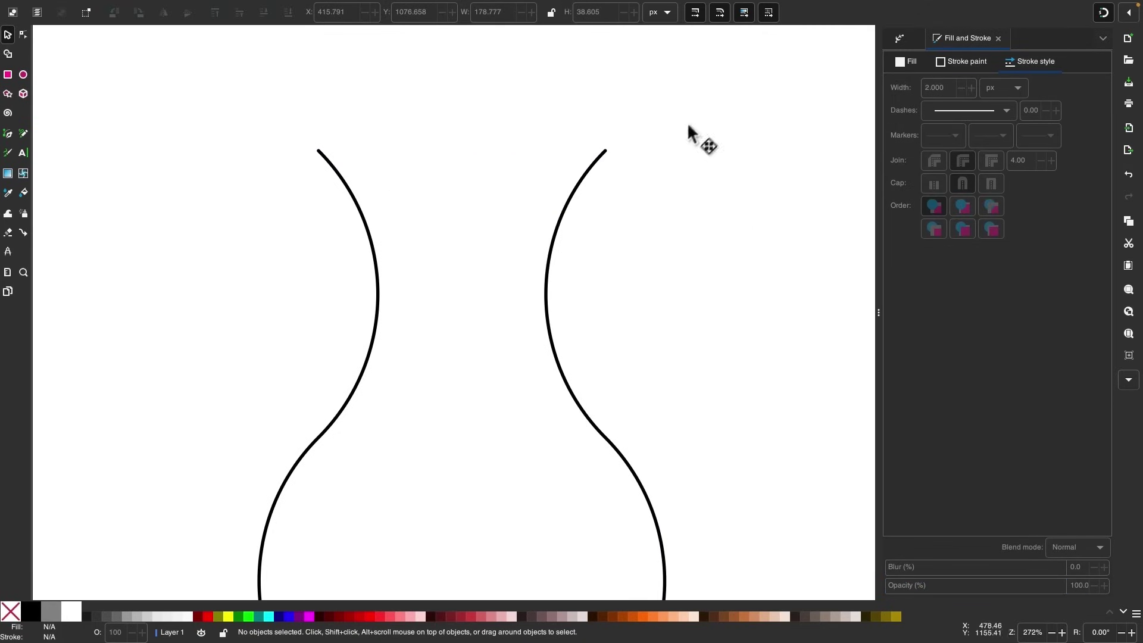
Step: Move the red arch stroke into view beside the vase outline
{"action": "scroll", "coordinate": [564, 237], "scroll_direction": "down", "scroll_amount": 2}
{"action": "scroll", "coordinate": [562, 237], "scroll_direction": "down", "scroll_amount": 1}
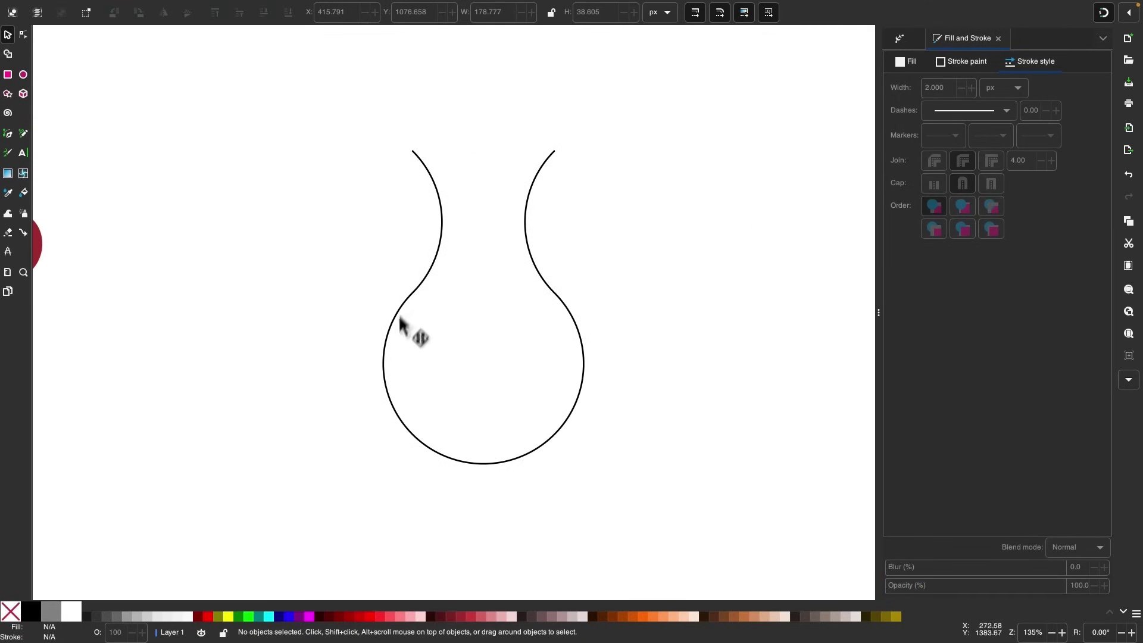
{"action": "scroll", "coordinate": [487, 219], "scroll_direction": "left", "scroll_amount": 5}
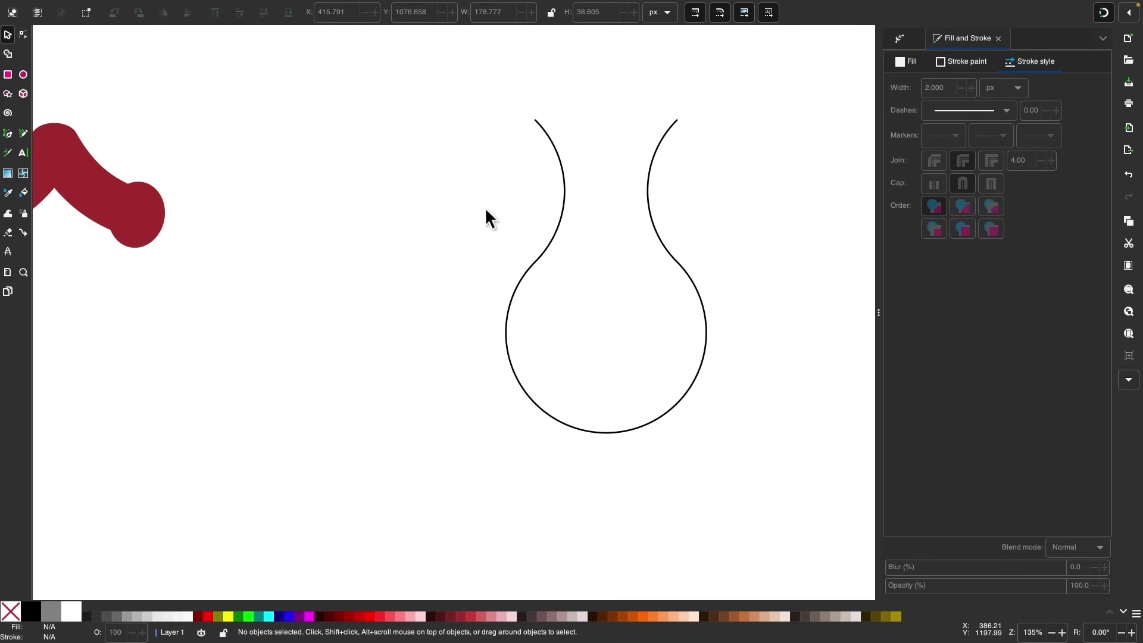
{"action": "mouse_move", "coordinate": [118, 200]}
{"action": "left_mouse_down"}
{"action": "mouse_move", "coordinate": [408, 217]}
{"action": "mouse_move", "coordinate": [276, 194]}
{"action": "mouse_move", "coordinate": [339, 180]}
{"action": "left_mouse_up"}
Step: Shrink the red stroke to about a quarter size and copy it
{"action": "left_click", "coordinate": [276, 194]}
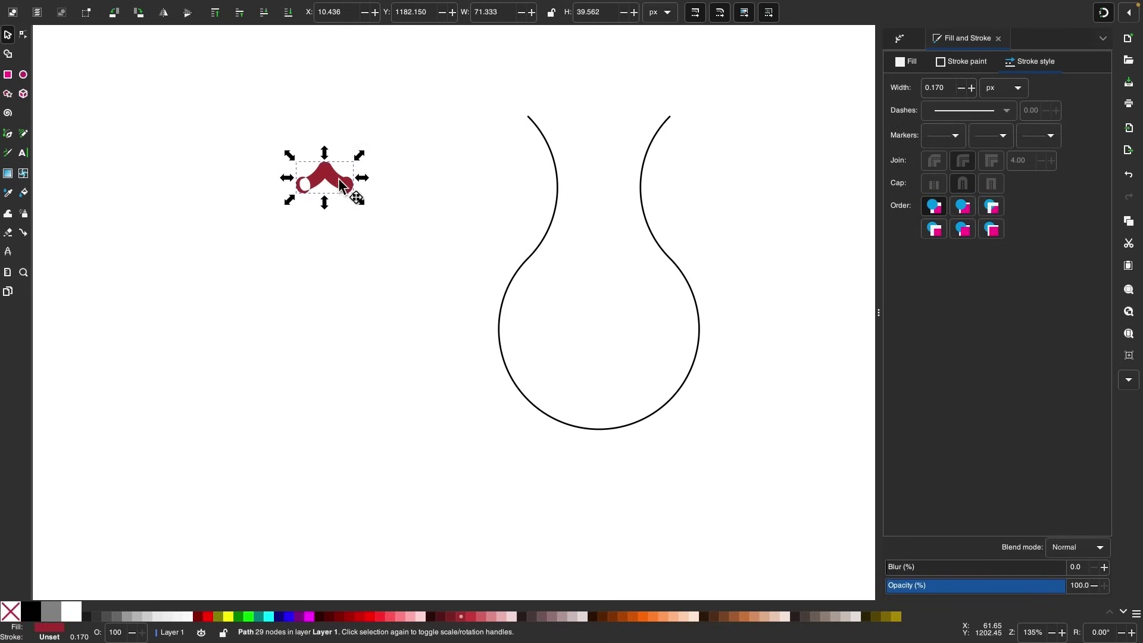
{"action": "right_click", "coordinate": [339, 181]}
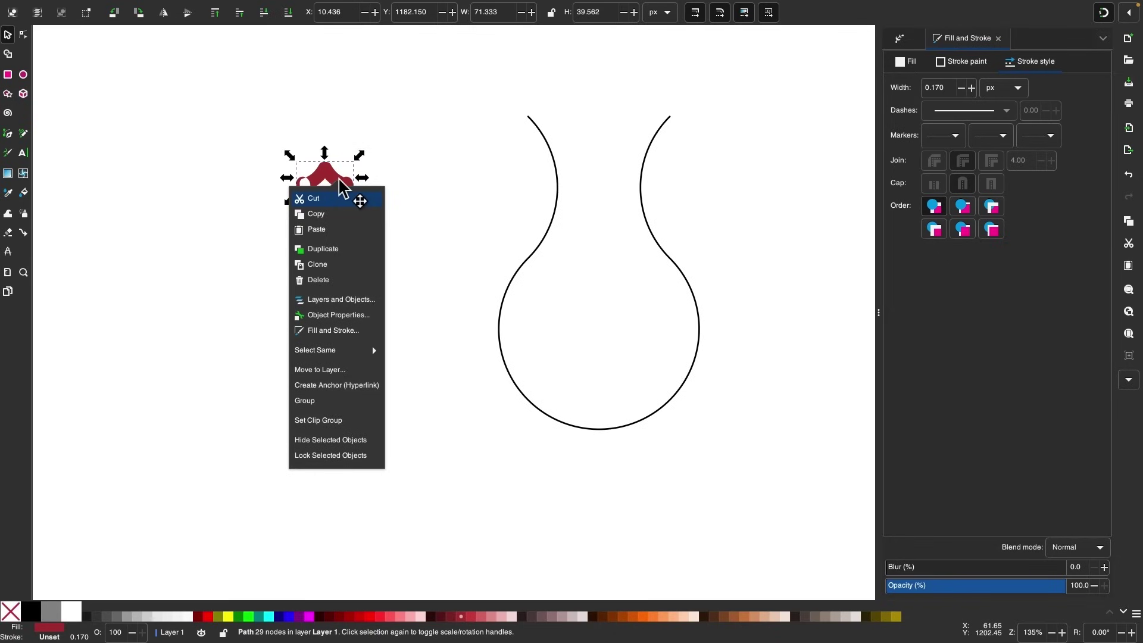
{"action": "left_click", "coordinate": [326, 216]}
Step: Select the 2 px vase outline and zoom in on it
{"action": "left_click", "coordinate": [557, 190]}
{"action": "scroll", "coordinate": [558, 184], "scroll_direction": "right", "scroll_amount": 4}
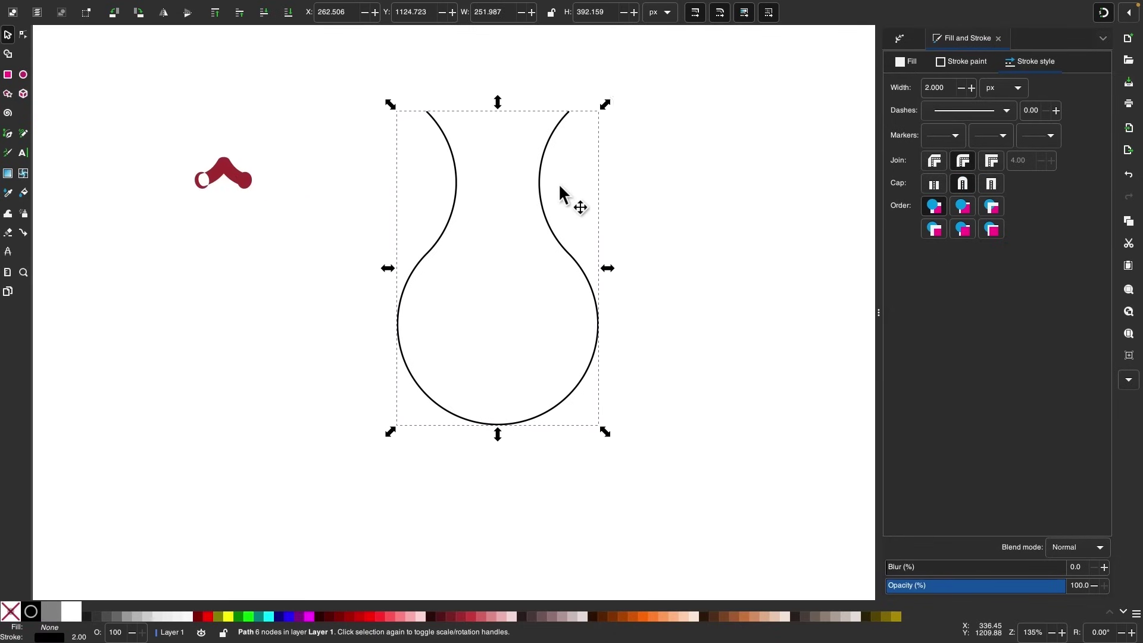
{"action": "scroll", "coordinate": [559, 185], "scroll_direction": "up", "scroll_amount": 2}
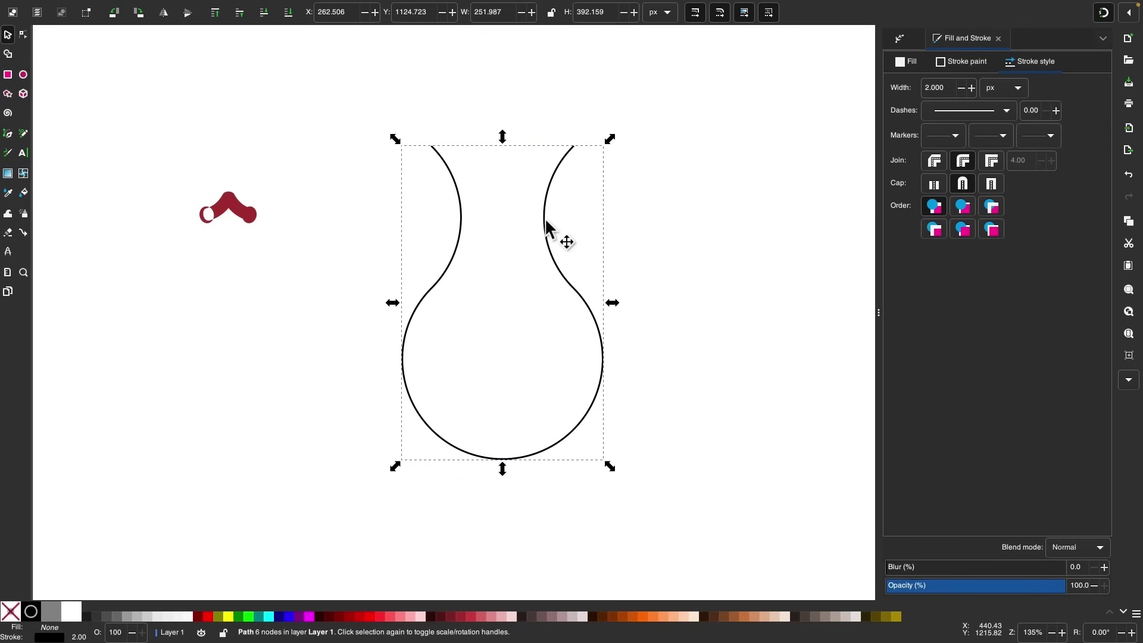
{"action": "scroll", "coordinate": [437, 258], "scroll_direction": "up", "scroll_amount": 15}
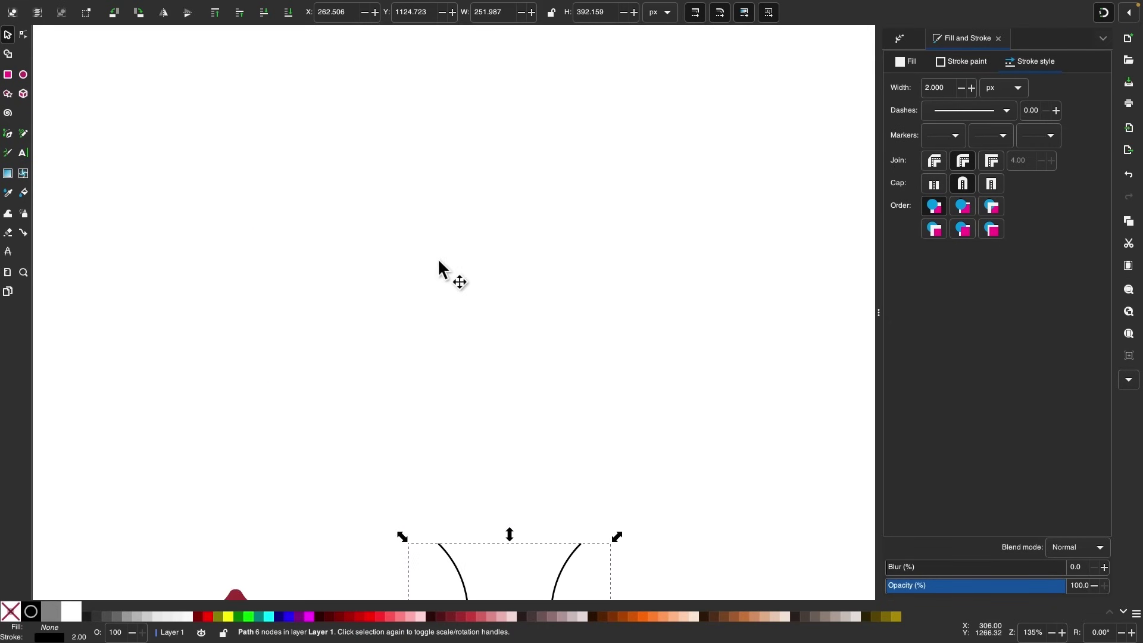
{"action": "scroll", "coordinate": [437, 258], "scroll_direction": "up", "scroll_amount": 3, "text": "ctrl"}
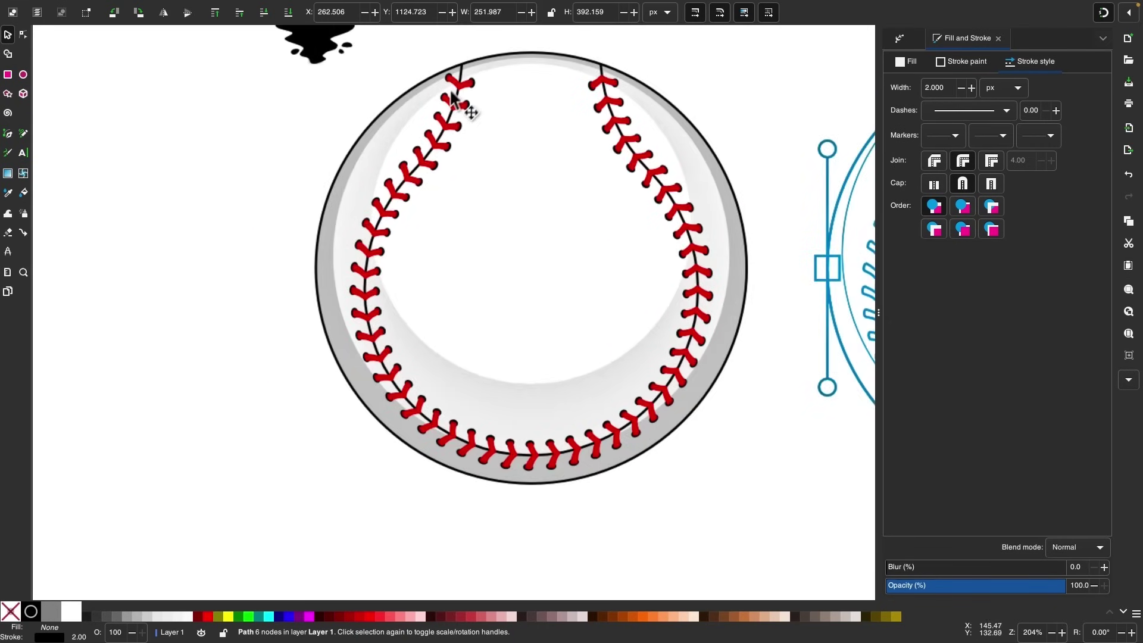
{"action": "scroll", "coordinate": [393, 321], "scroll_direction": "down", "scroll_amount": 2}
{"action": "scroll", "coordinate": [392, 321], "scroll_direction": "right", "scroll_amount": 1}
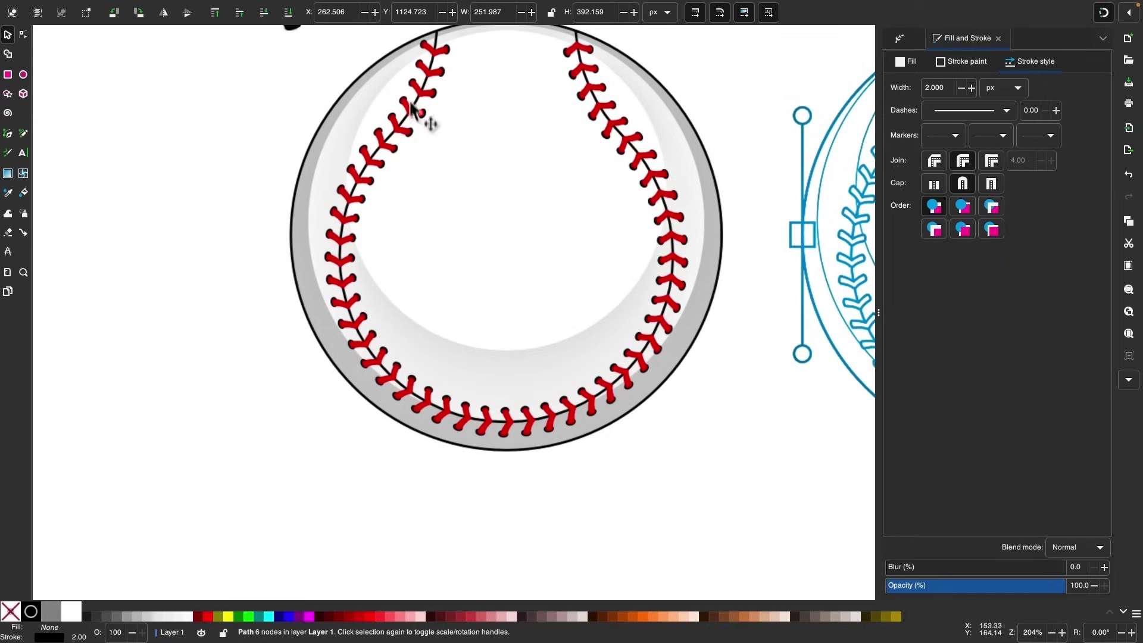
{"action": "scroll", "coordinate": [384, 148], "scroll_direction": "down", "scroll_amount": 2, "text": "ctrl"}
{"action": "scroll", "coordinate": [388, 171], "scroll_direction": "down", "scroll_amount": 6}
{"action": "scroll", "coordinate": [387, 171], "scroll_direction": "up", "scroll_amount": 1}
{"action": "scroll", "coordinate": [388, 171], "scroll_direction": "right", "scroll_amount": 1}
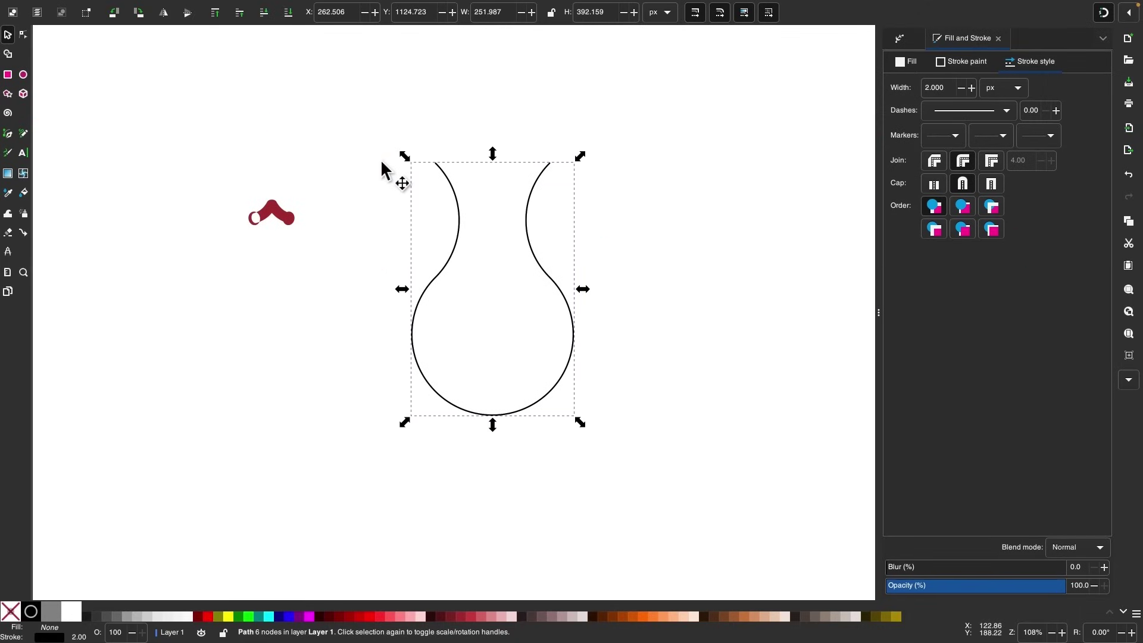
{"action": "scroll", "coordinate": [482, 273], "scroll_direction": "up", "scroll_amount": 1, "text": "ctrl"}
{"action": "scroll", "coordinate": [482, 274], "scroll_direction": "down", "scroll_amount": 1}
{"action": "scroll", "coordinate": [483, 274], "scroll_direction": "right", "scroll_amount": 2}
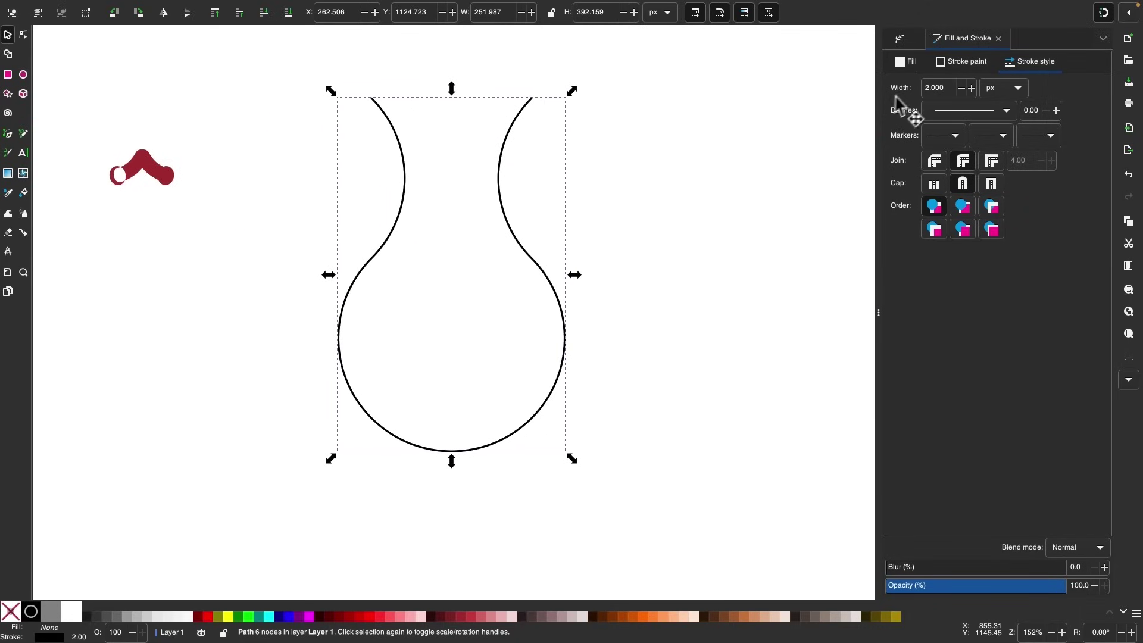
Step: Add Pattern Along Path to the vase using the copied stitch shape, Repeated, stretched
{"action": "left_click", "coordinate": [899, 38]}
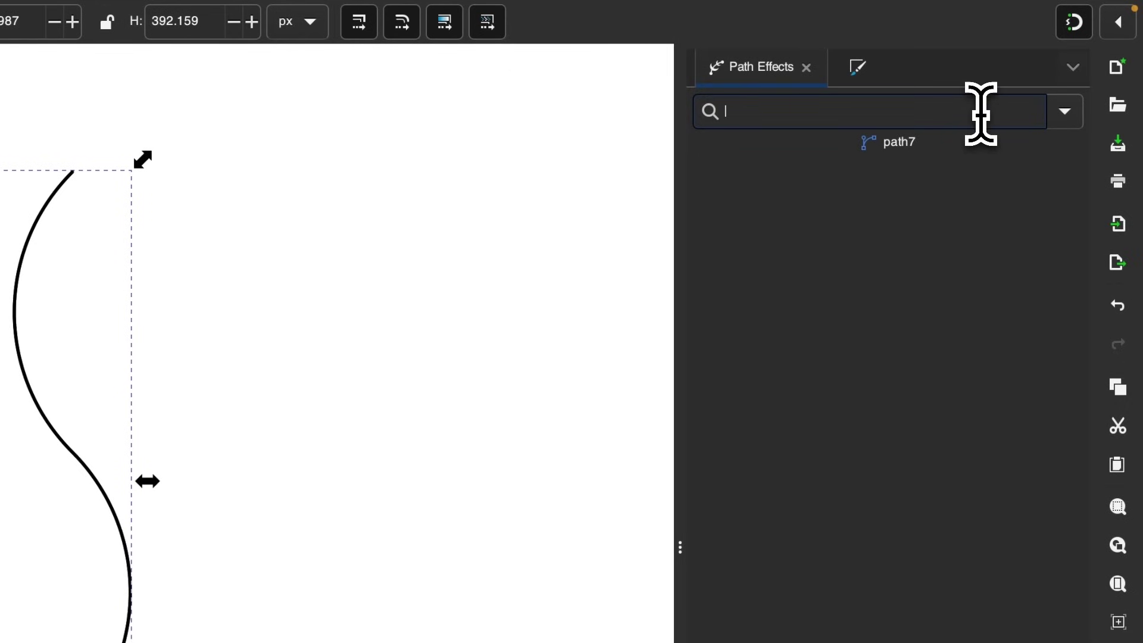
{"action": "type", "text": "patt"}
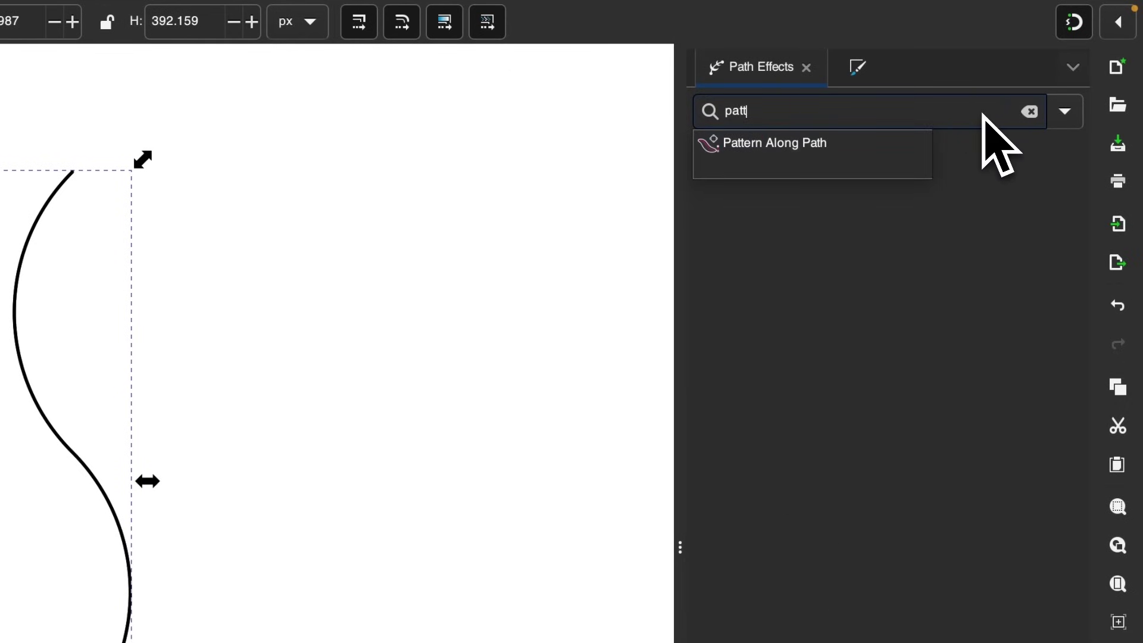
{"action": "left_click", "coordinate": [759, 144]}
{"action": "scroll", "coordinate": [452, 301], "scroll_direction": "left", "scroll_amount": 2}
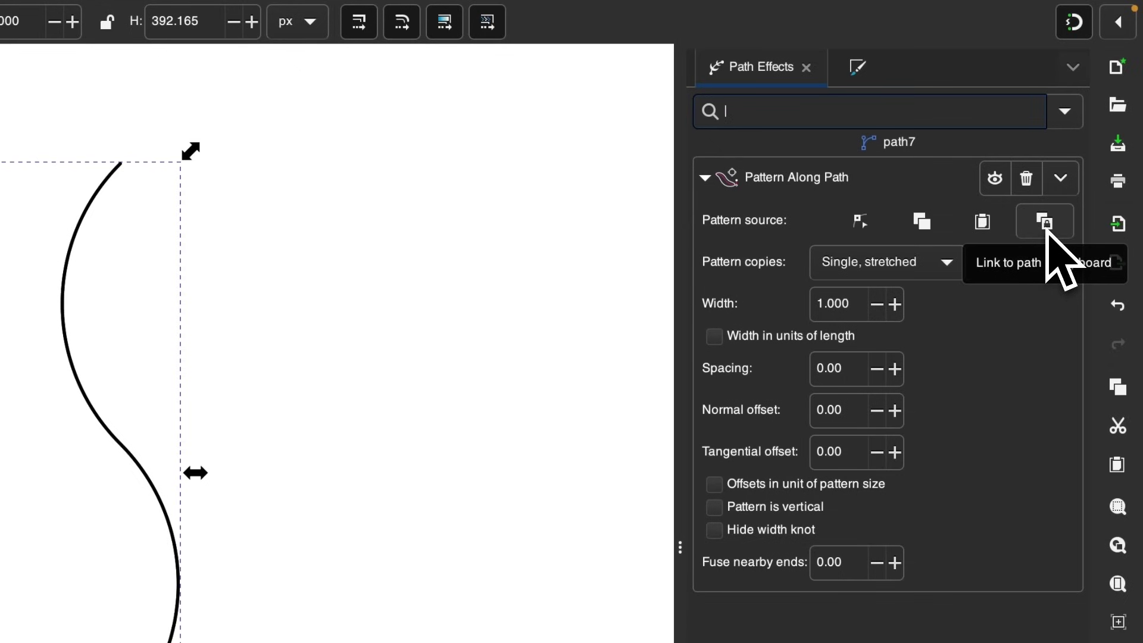
{"action": "left_click", "coordinate": [1048, 250]}
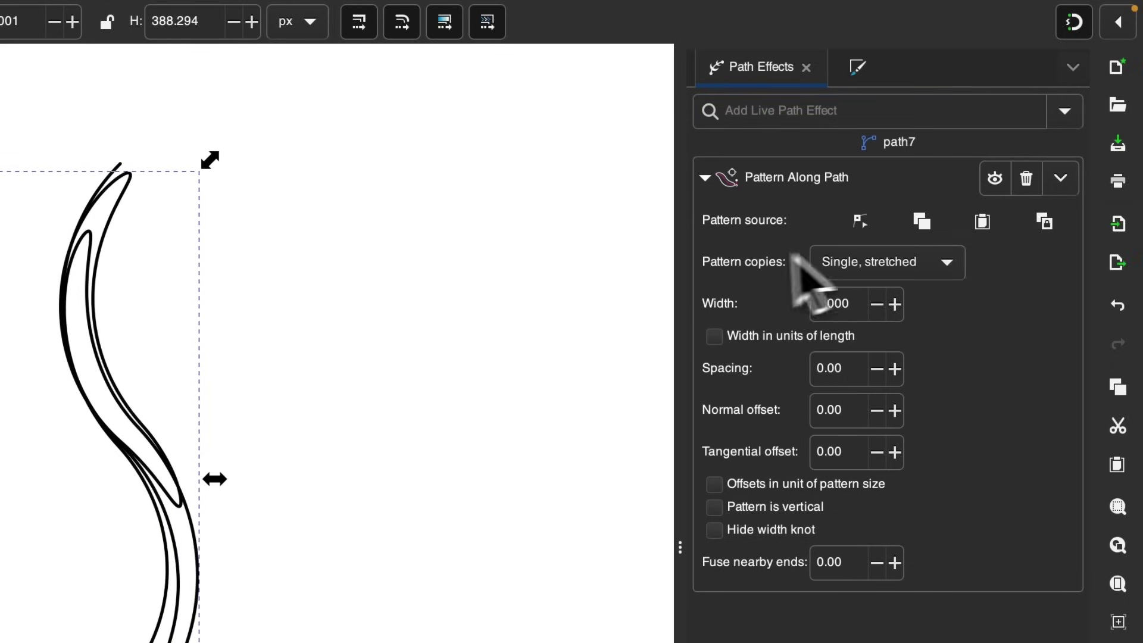
{"action": "left_click", "coordinate": [948, 269]}
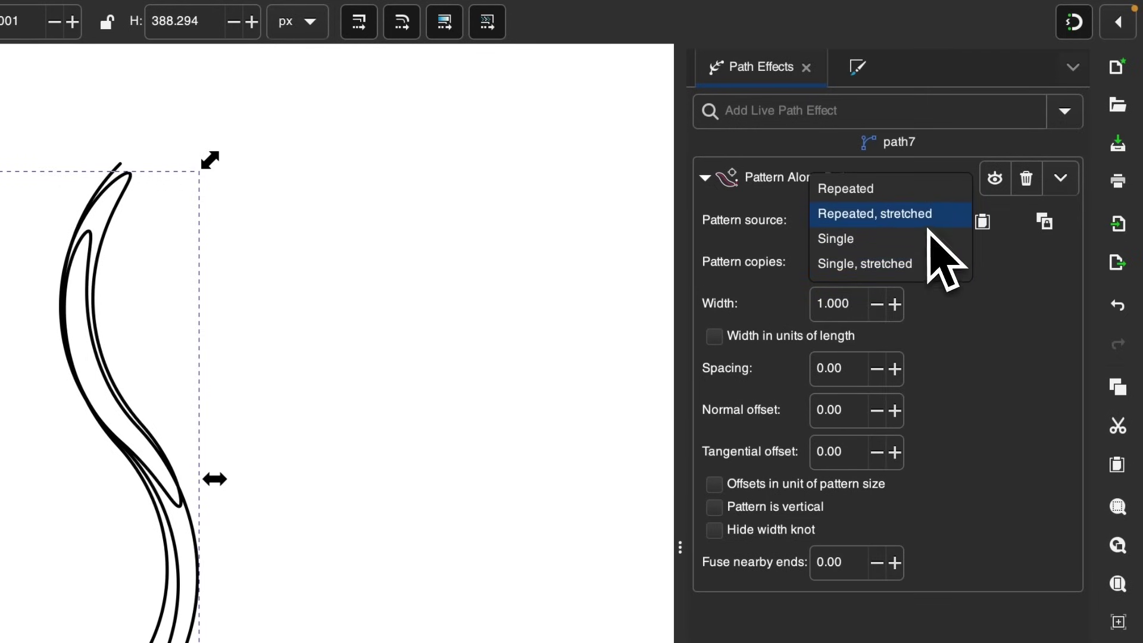
{"action": "left_click", "coordinate": [942, 252]}
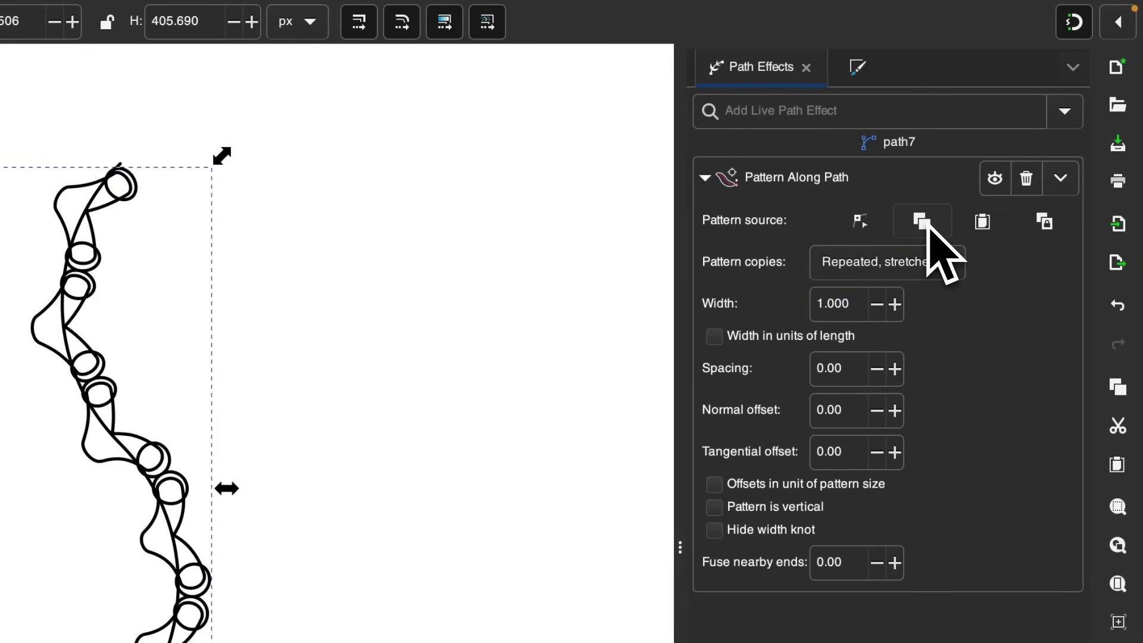
{"action": "left_click", "coordinate": [926, 230]}
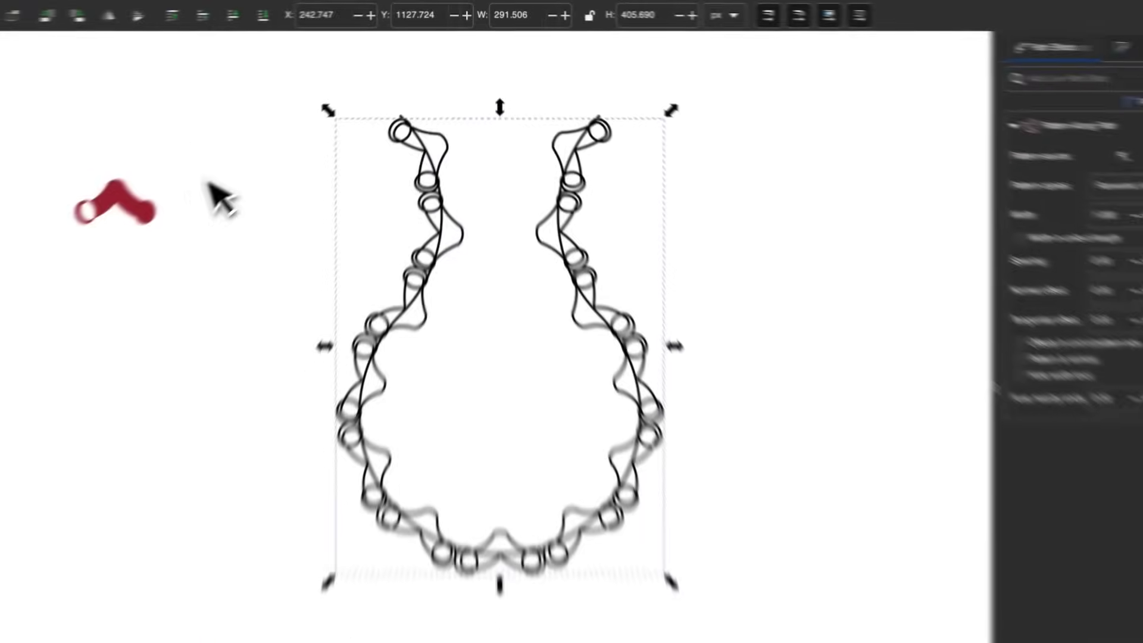
Step: Move the red stitch source right and rotate it 30° into V-shaped stitches
{"action": "left_click_drag", "start_coordinate": [176, 168], "coordinate": [223, 171]}
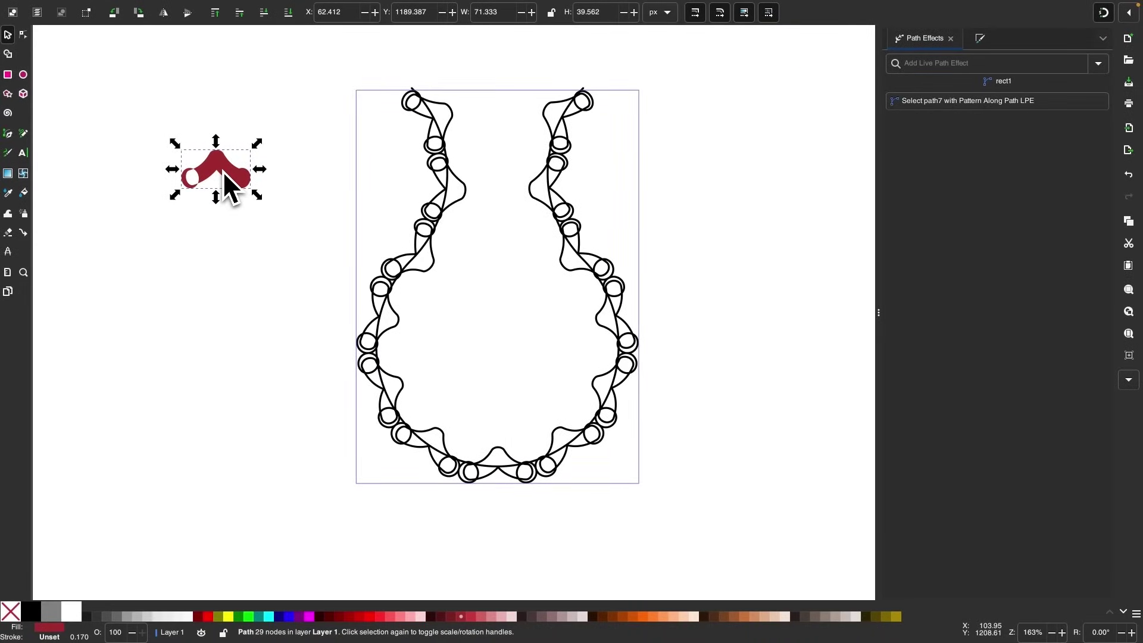
{"action": "scroll", "coordinate": [223, 171], "scroll_direction": "up", "scroll_amount": 3}
{"action": "scroll", "coordinate": [500, 197], "scroll_direction": "down", "scroll_amount": 2}
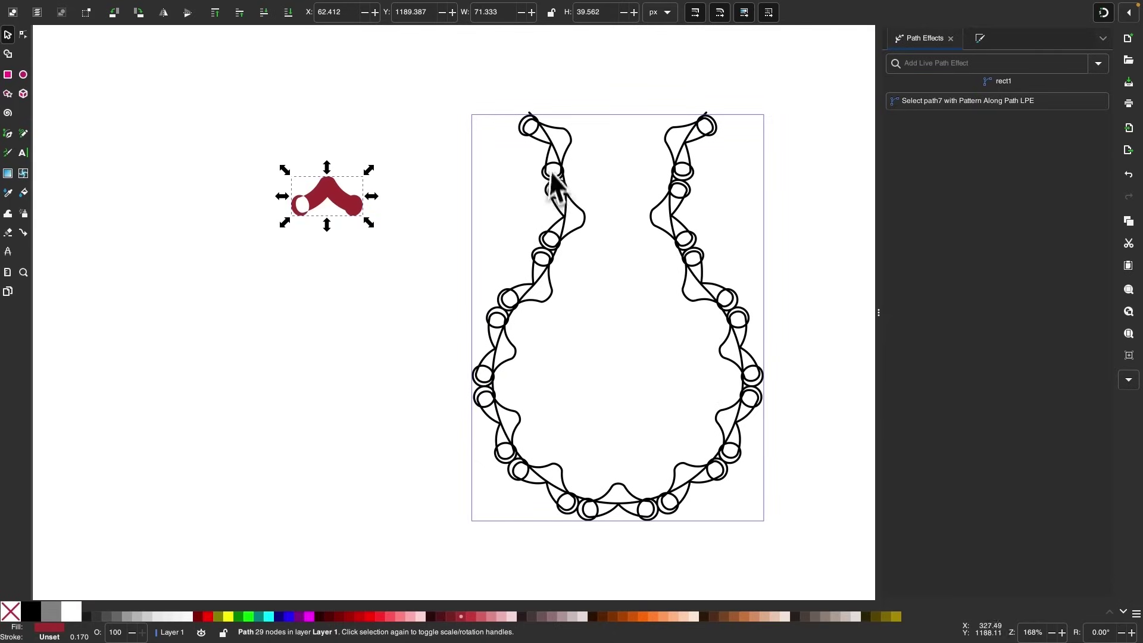
{"action": "left_click", "coordinate": [328, 196]}
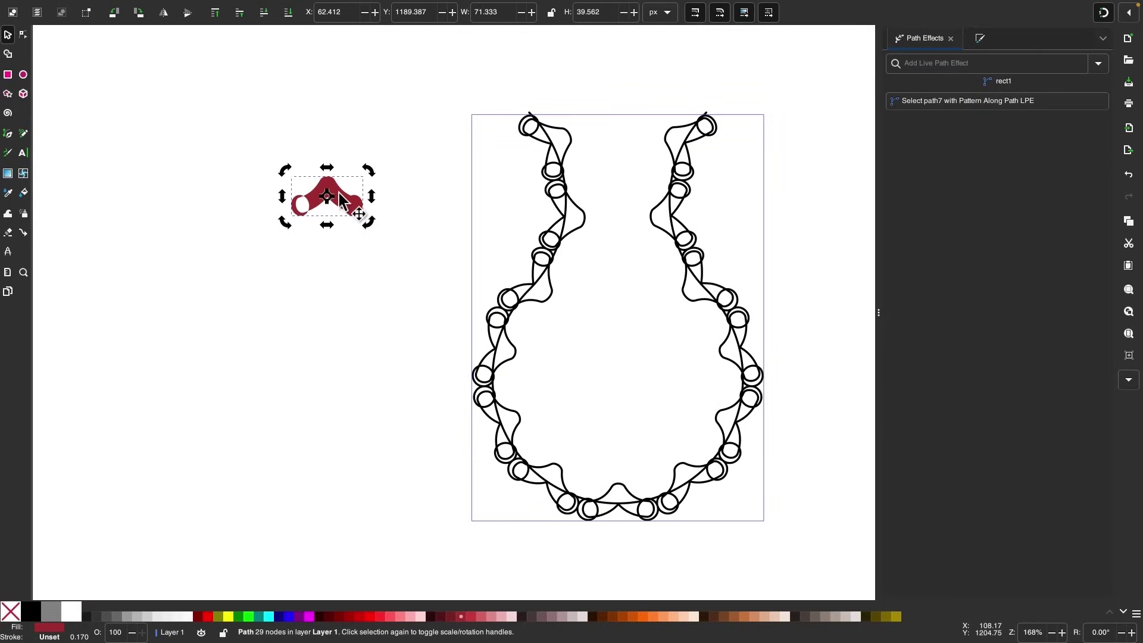
{"action": "left_click_drag", "start_coordinate": [369, 223], "coordinate": [335, 201]}
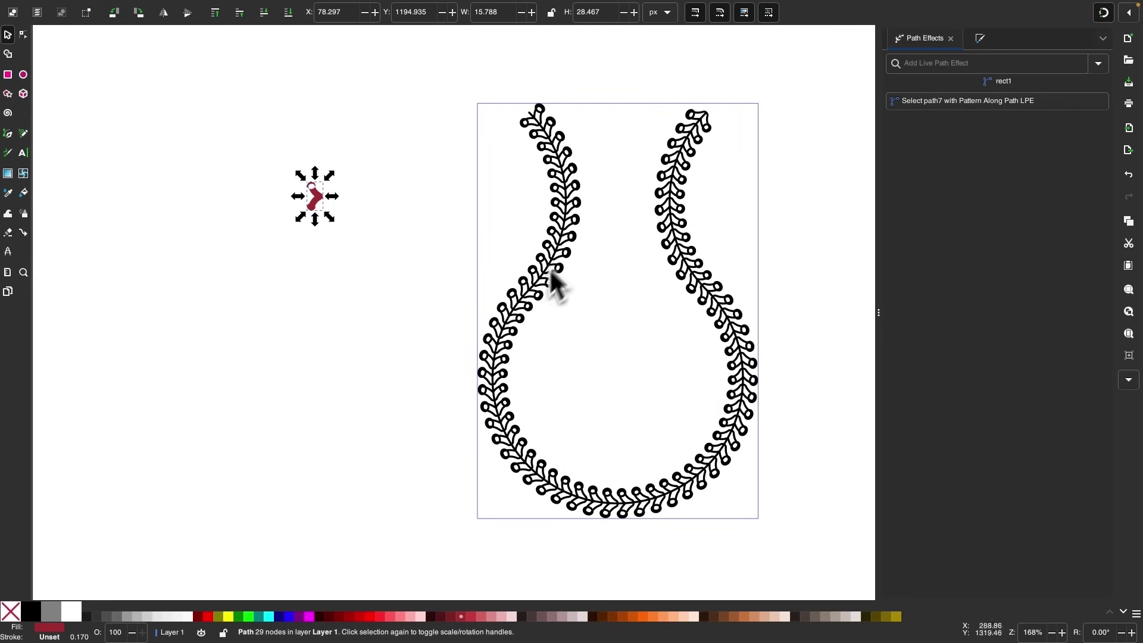
Step: Select the stitched vase path and step up the Pattern Along Path spacing
{"action": "left_click", "coordinate": [547, 144]}
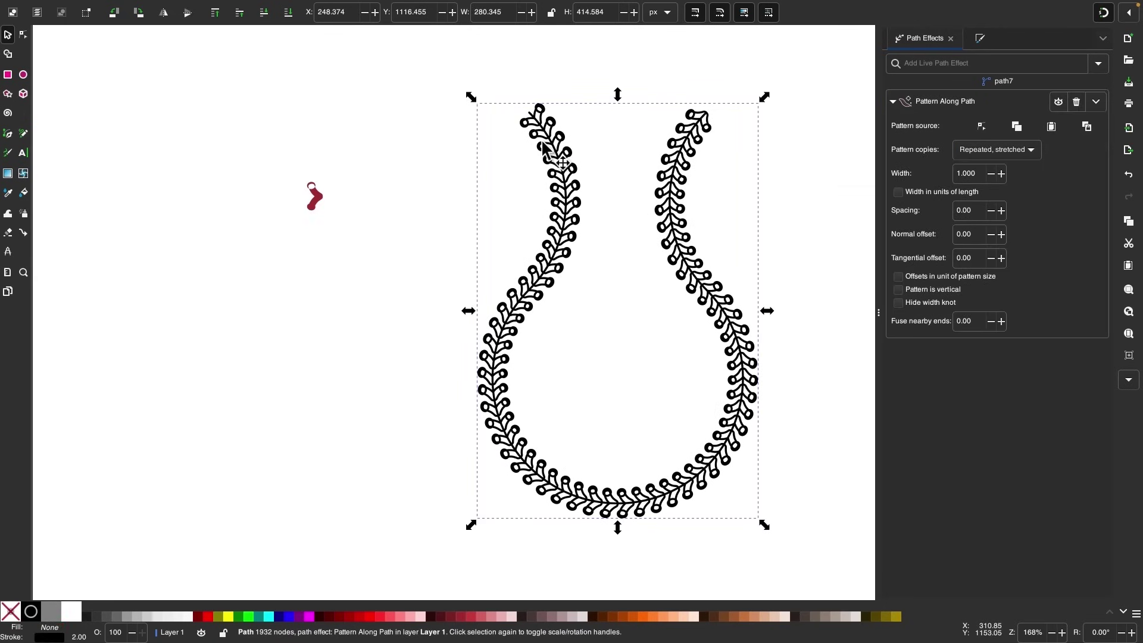
{"action": "scroll", "coordinate": [595, 203], "scroll_direction": "right", "scroll_amount": 2}
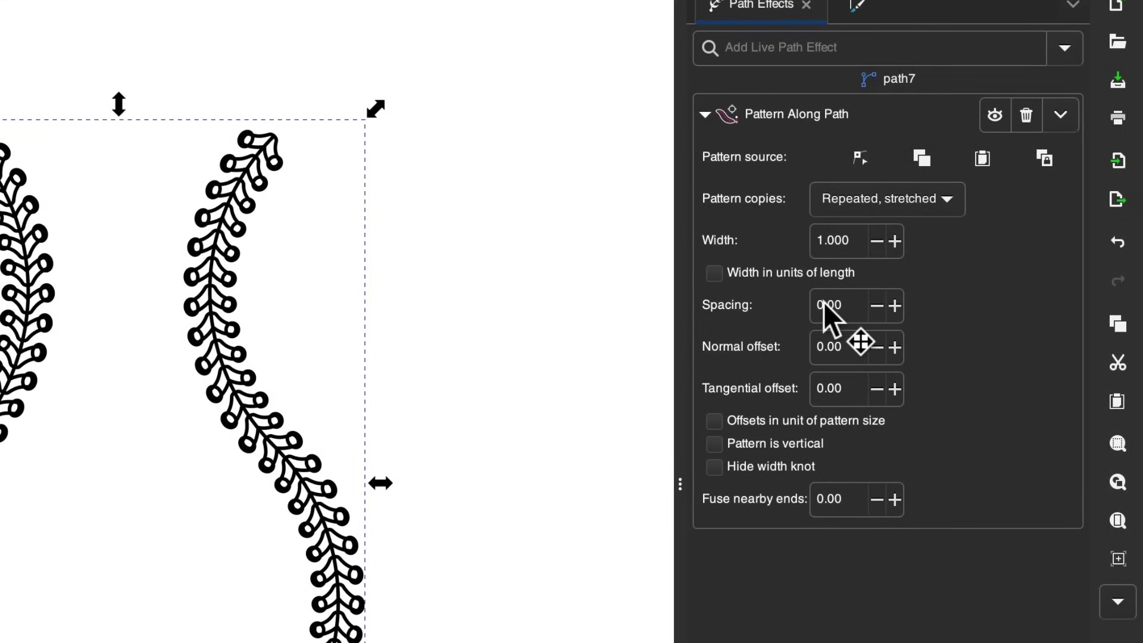
{"action": "left_click", "coordinate": [895, 309]}
{"action": "left_click", "coordinate": [896, 314]}
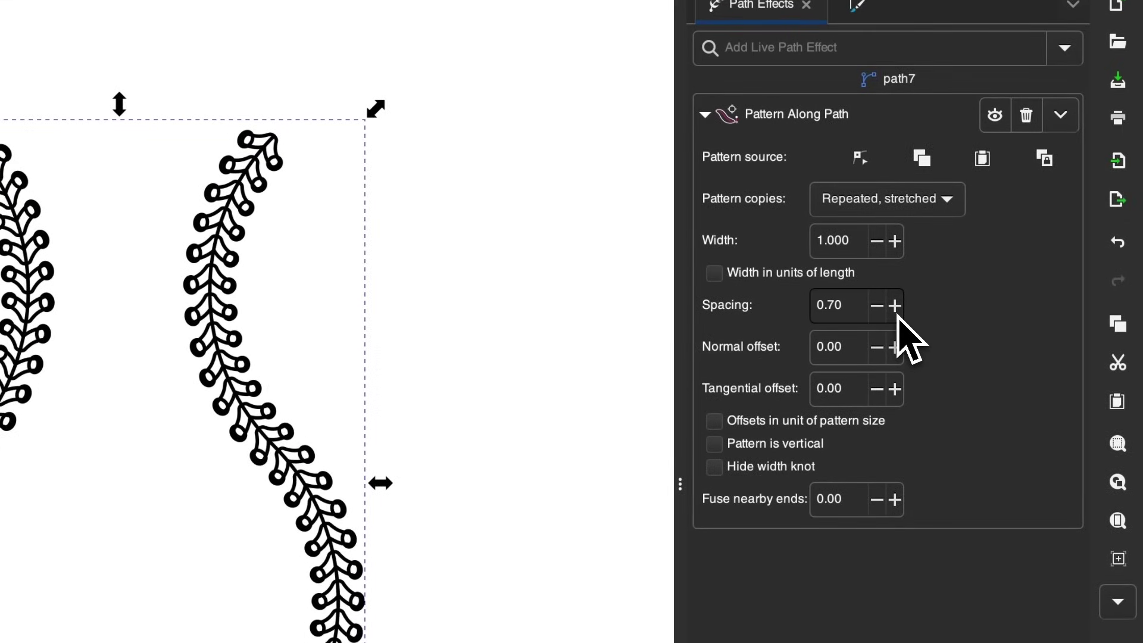
{"action": "left_click", "coordinate": [897, 315]}
{"action": "left_click", "coordinate": [897, 314]}
{"action": "left_click", "coordinate": [897, 314]}
{"action": "left_click", "coordinate": [896, 314]}
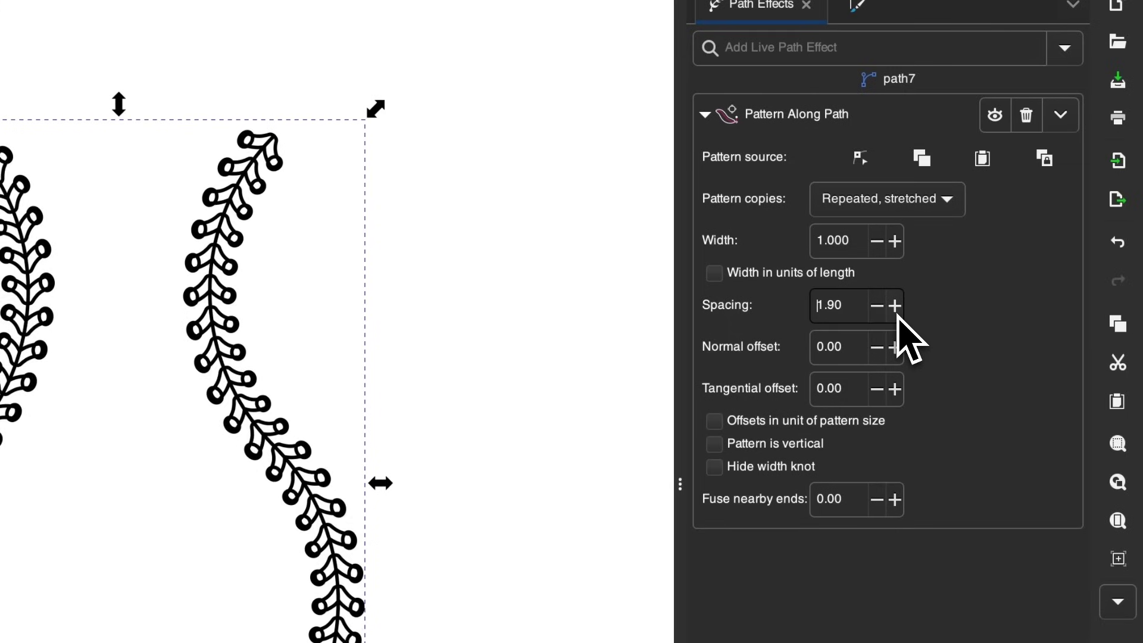
{"action": "left_click", "coordinate": [896, 315]}
{"action": "left_click", "coordinate": [897, 314]}
{"action": "left_click", "coordinate": [897, 314]}
{"action": "left_click", "coordinate": [897, 314]}
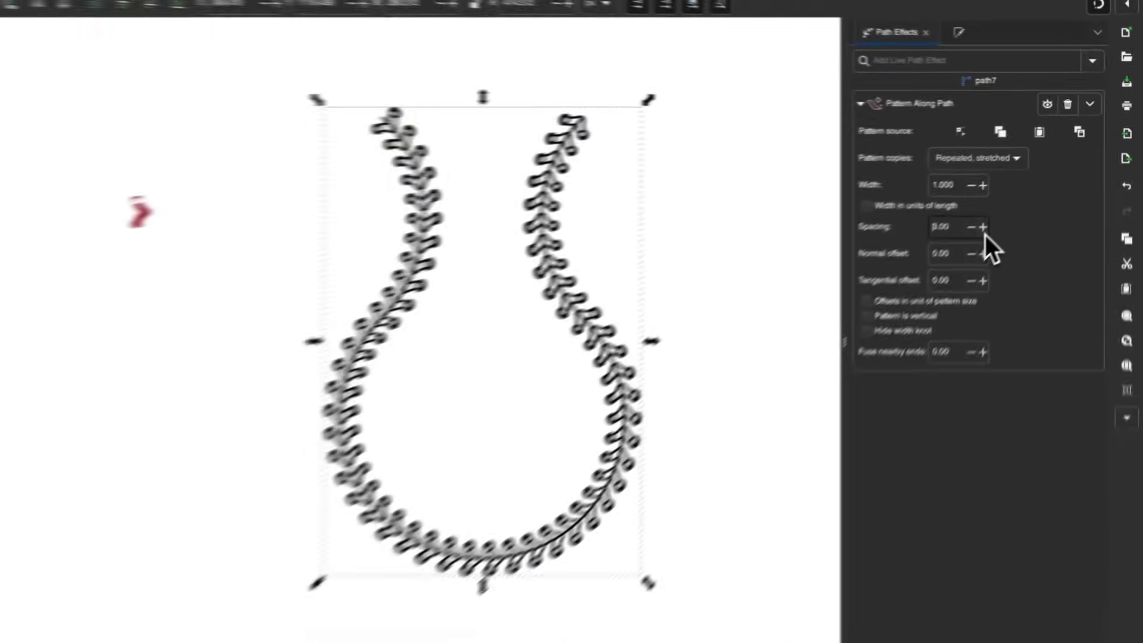
{"action": "left_click", "coordinate": [896, 314]}
{"action": "left_click", "coordinate": [897, 314]}
{"action": "left_click", "coordinate": [1002, 215]}
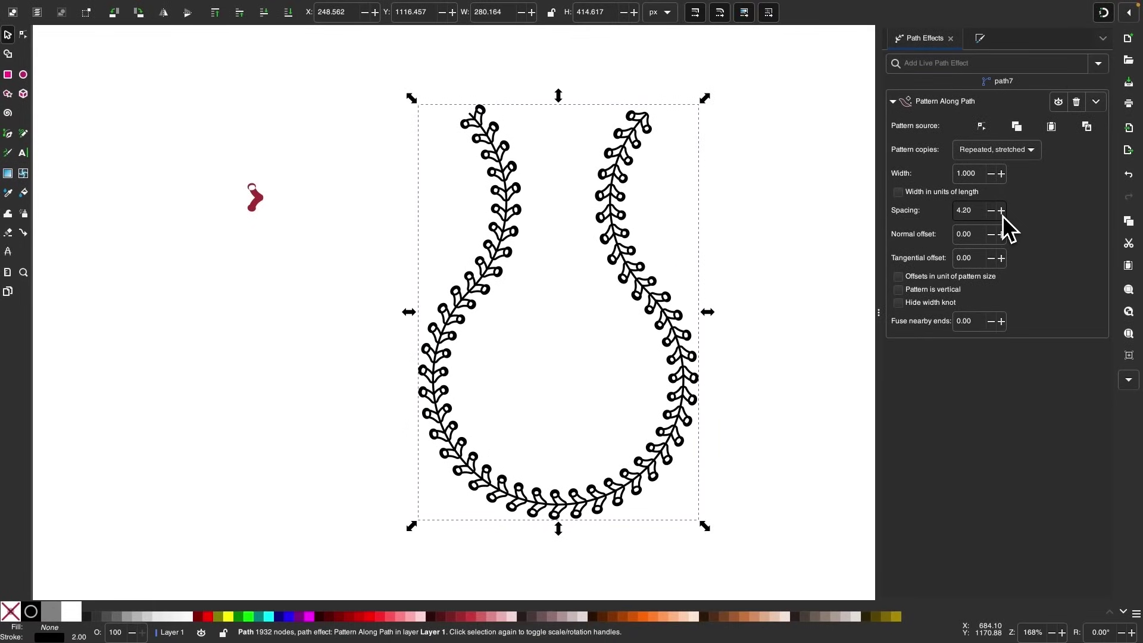
{"action": "left_click", "coordinate": [1002, 215]}
{"action": "left_click", "coordinate": [1002, 211]}
{"action": "left_click", "coordinate": [1002, 211]}
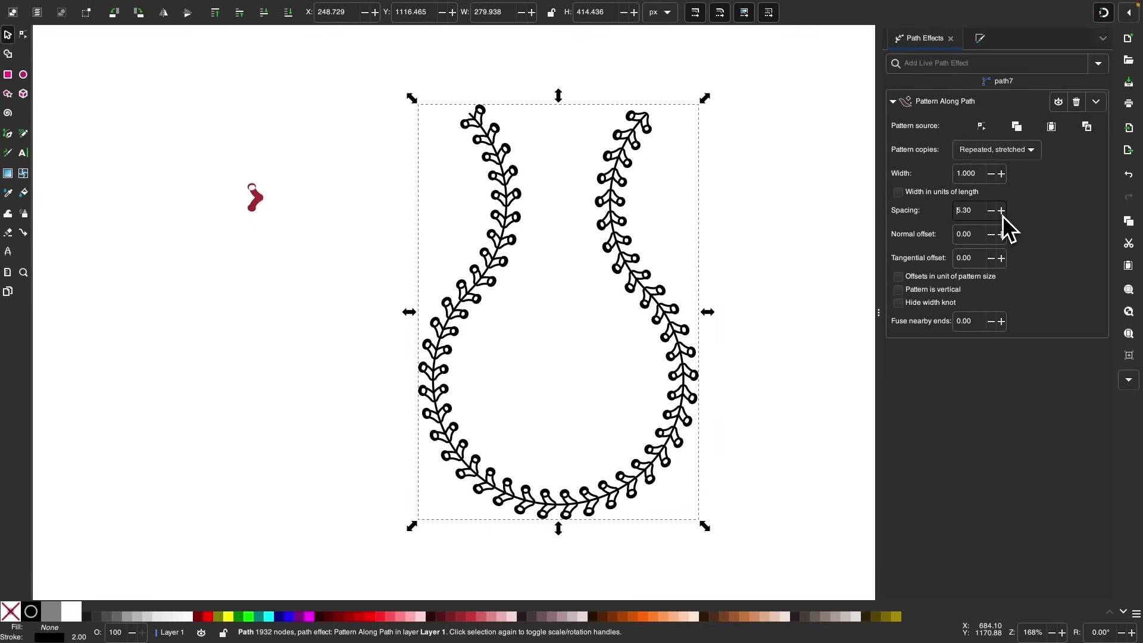
Step: Set the stitch spacing to exactly 7.00
{"action": "left_click", "coordinate": [969, 215]}
{"action": "type", "text": "7"}
{"action": "key", "text": "Return"}
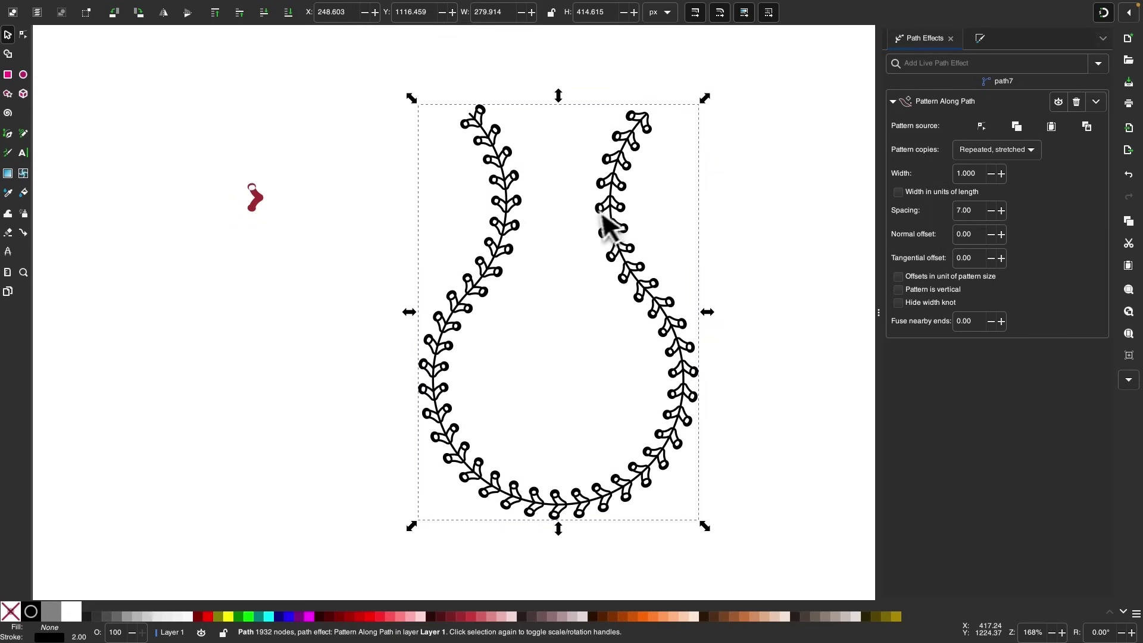
{"action": "scroll", "coordinate": [598, 223], "scroll_direction": "right", "scroll_amount": 2}
{"action": "scroll", "coordinate": [598, 223], "scroll_direction": "down", "scroll_amount": 1}
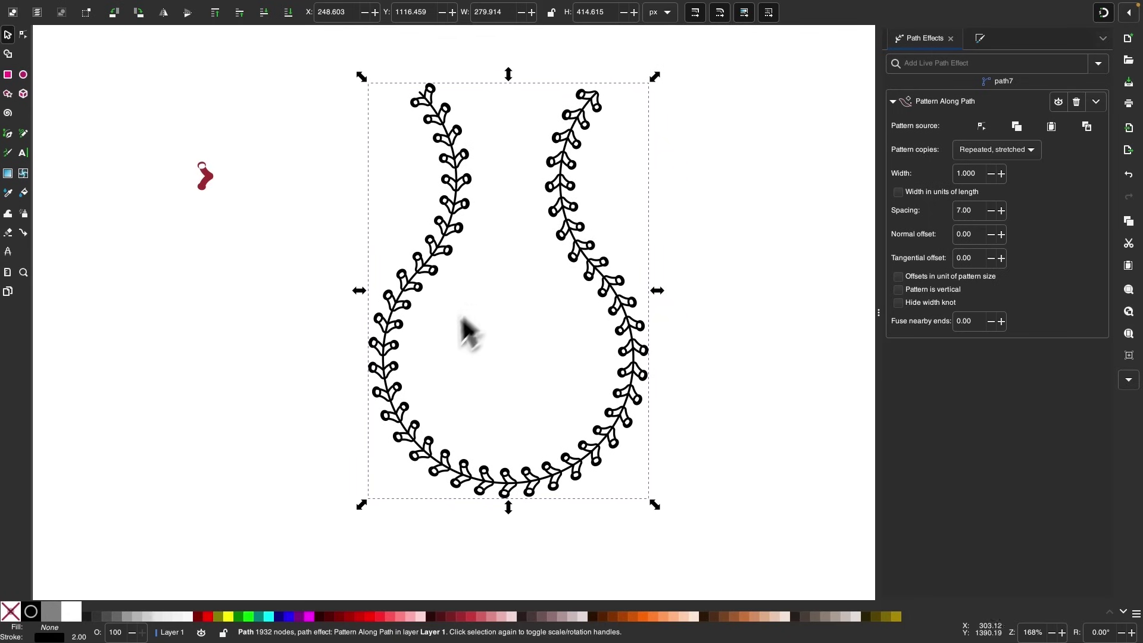
Step: Fill the stitches dark red #A02C2C and remove their stroke
{"action": "left_click", "coordinate": [461, 616]}
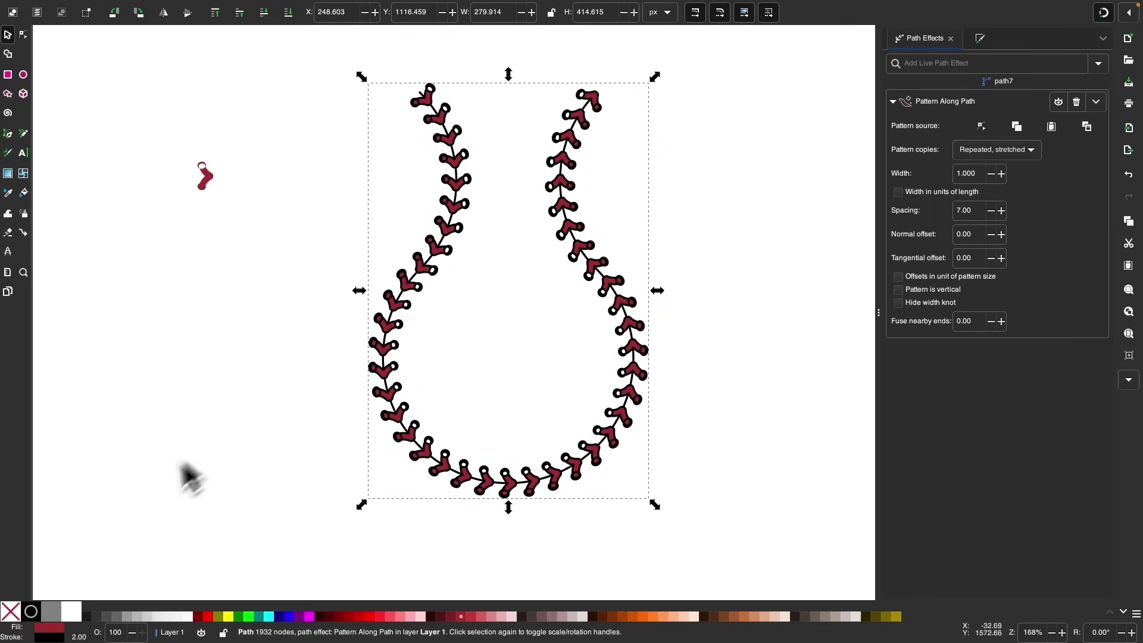
{"action": "left_click", "coordinate": [16, 619], "text": "shift"}
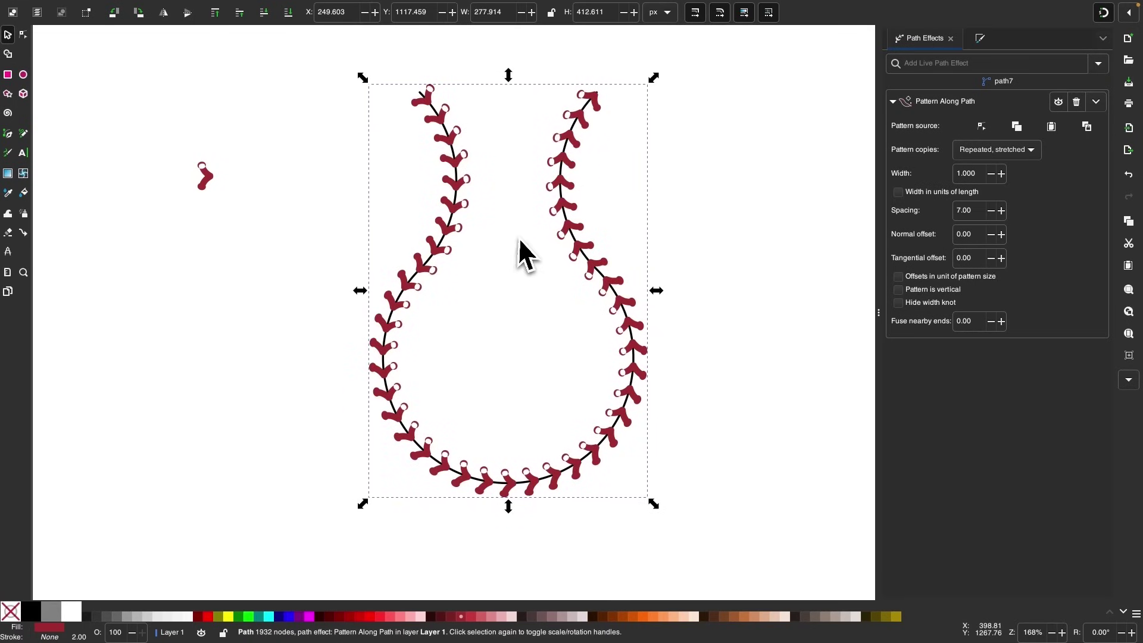
{"action": "scroll", "coordinate": [520, 240], "scroll_direction": "up", "scroll_amount": 1}
{"action": "scroll", "coordinate": [520, 240], "scroll_direction": "down", "scroll_amount": 1}
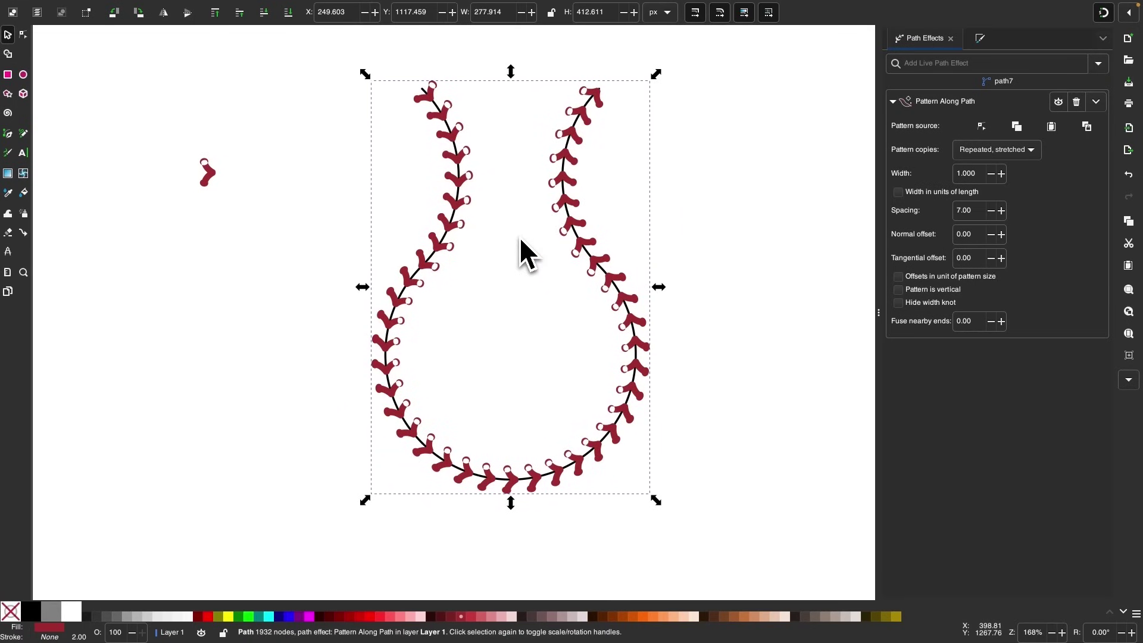
{"action": "scroll", "coordinate": [519, 237], "scroll_direction": "up", "scroll_amount": 1}
Step: Convert the stitch effect to plain paths and break it apart into separate pieces
{"action": "left_click", "coordinate": [238, 7]}
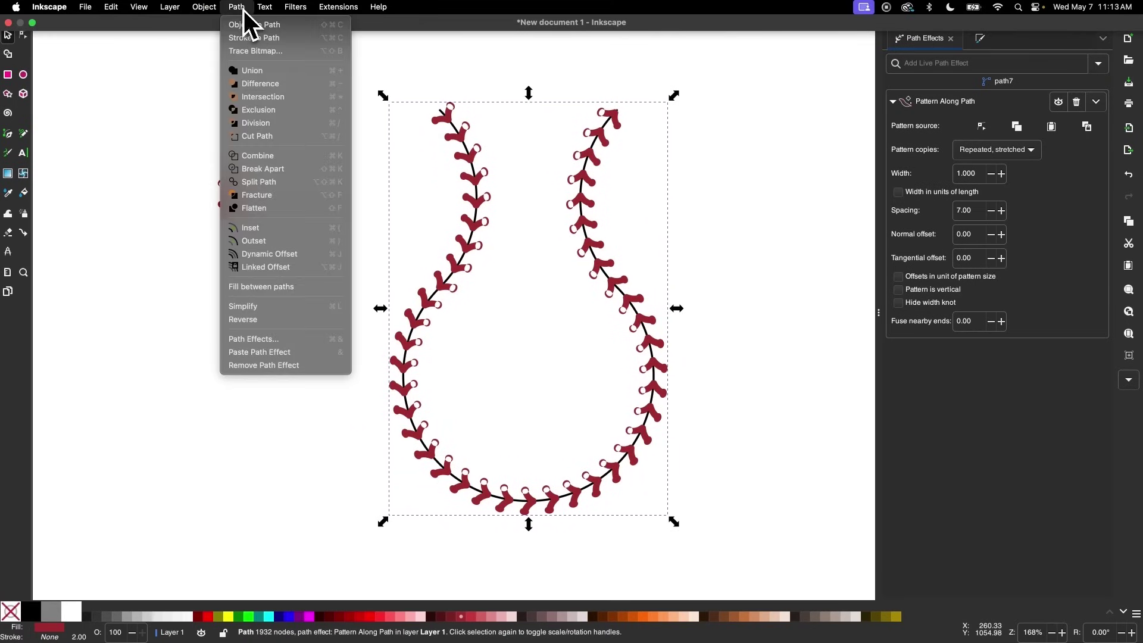
{"action": "left_click", "coordinate": [250, 27]}
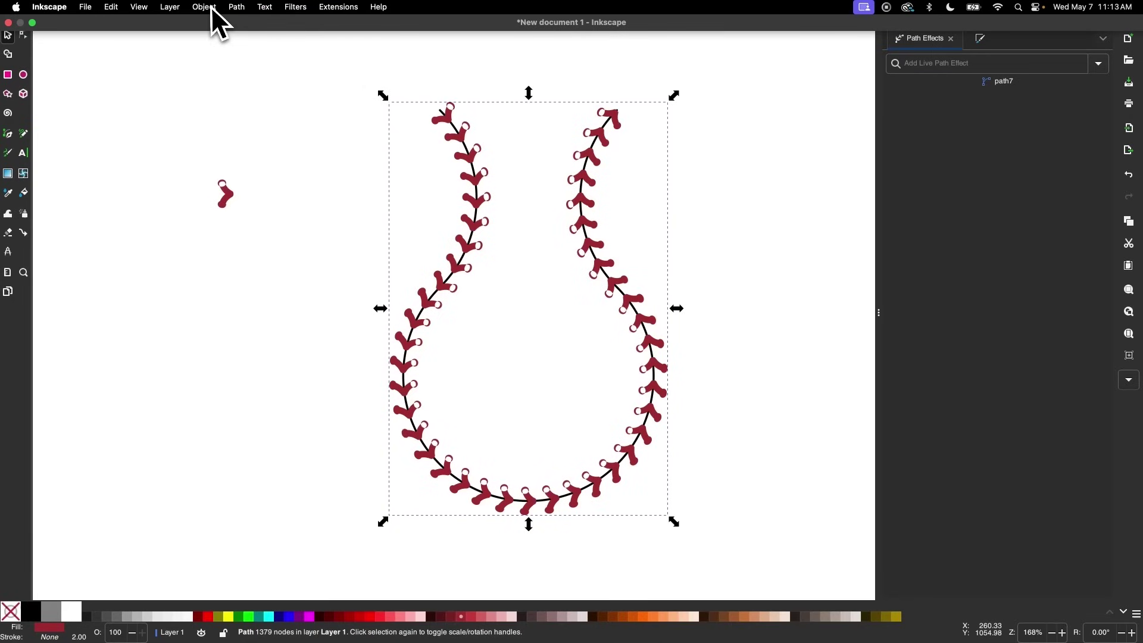
{"action": "left_click", "coordinate": [241, 9]}
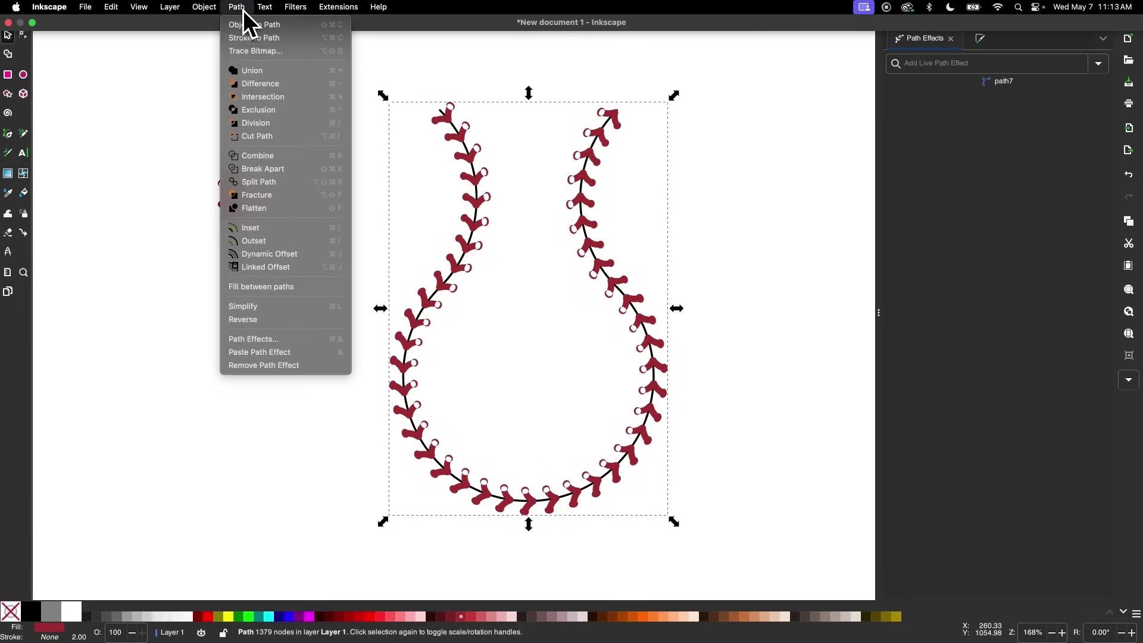
{"action": "left_click", "coordinate": [255, 170]}
{"action": "scroll", "coordinate": [499, 208], "scroll_direction": "up", "scroll_amount": 3}
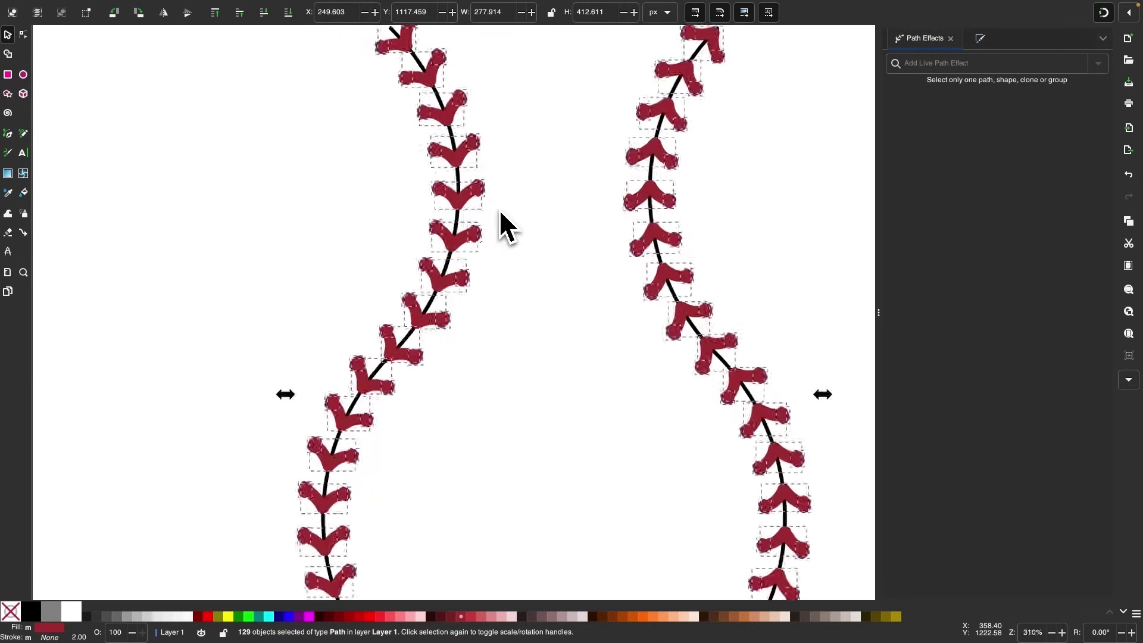
{"action": "scroll", "coordinate": [498, 209], "scroll_direction": "down", "scroll_amount": 2}
{"action": "scroll", "coordinate": [454, 238], "scroll_direction": "up", "scroll_amount": 2}
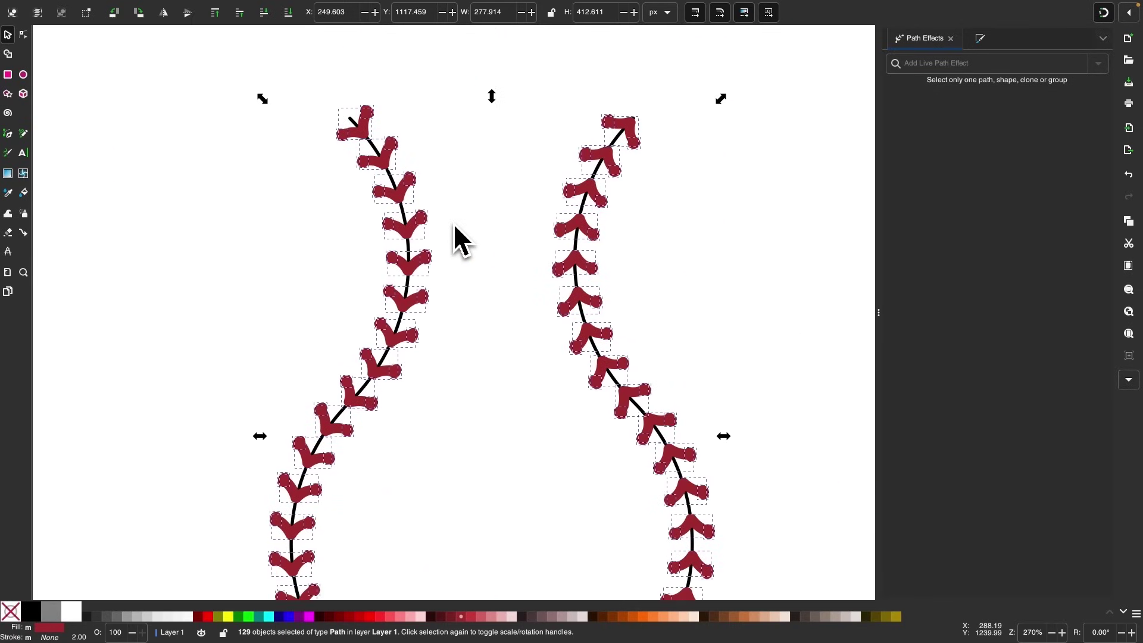
{"action": "scroll", "coordinate": [421, 177], "scroll_direction": "up", "scroll_amount": 2}
{"action": "scroll", "coordinate": [421, 175], "scroll_direction": "up", "scroll_amount": 1}
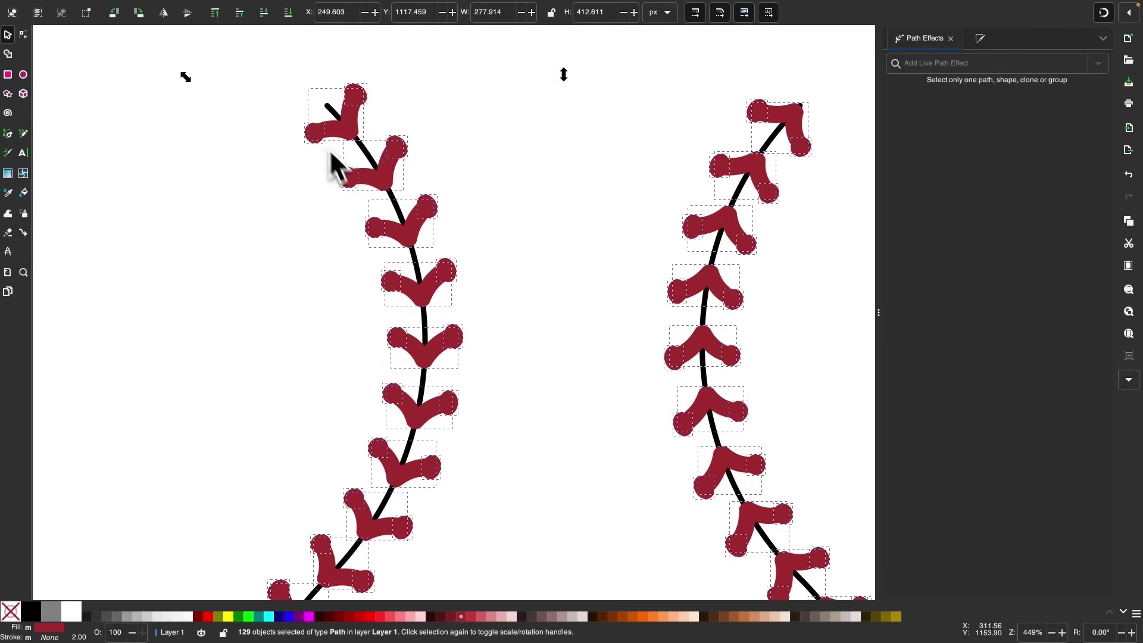
{"action": "scroll", "coordinate": [545, 214], "scroll_direction": "down", "scroll_amount": 1}
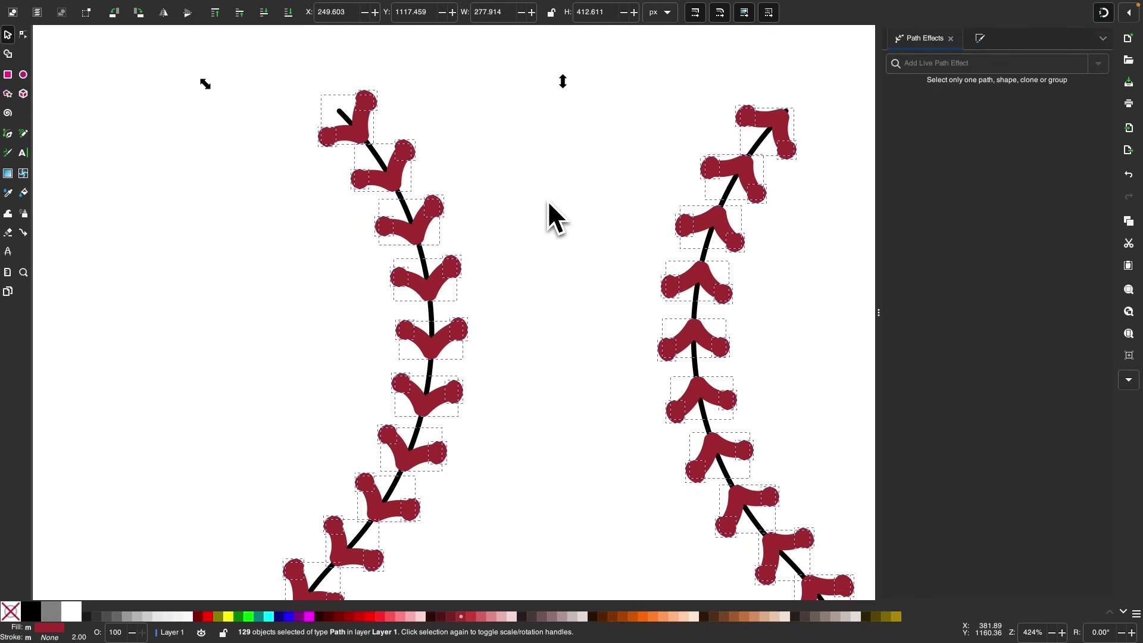
{"action": "scroll", "coordinate": [548, 203], "scroll_direction": "up", "scroll_amount": 1}
{"action": "scroll", "coordinate": [548, 203], "scroll_direction": "right", "scroll_amount": 1}
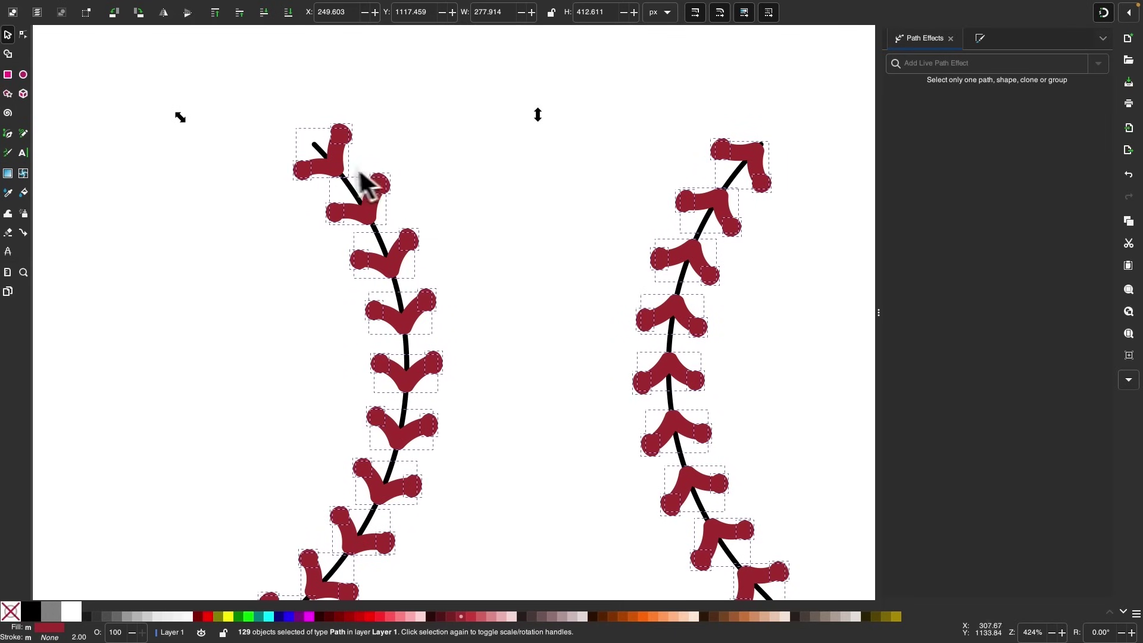
{"action": "scroll", "coordinate": [353, 168], "scroll_direction": "up", "scroll_amount": 2}
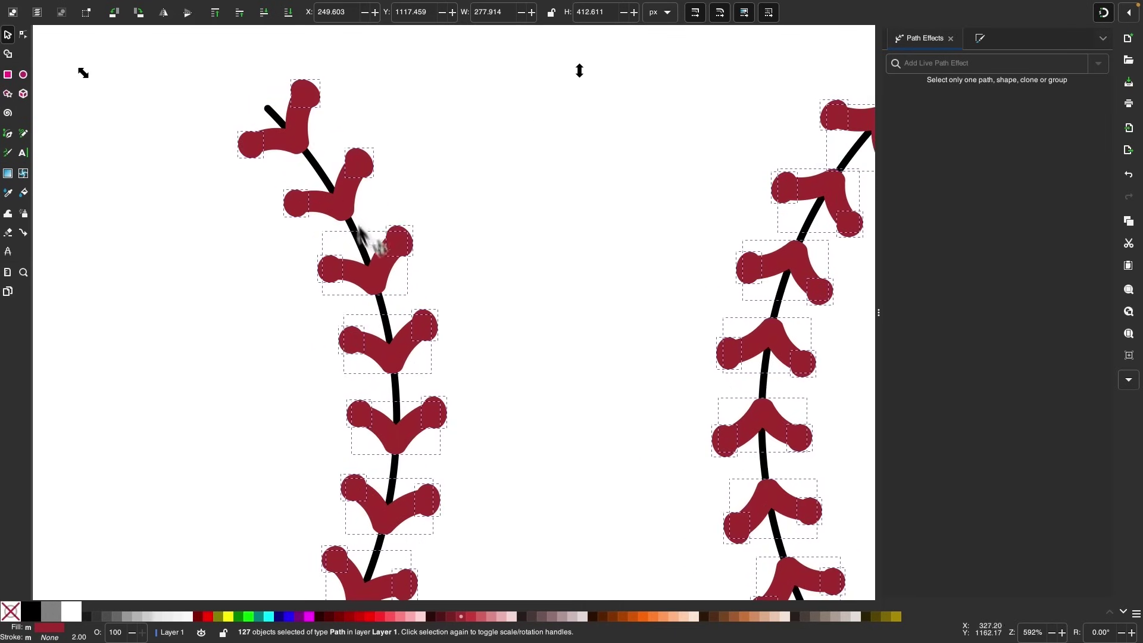
{"action": "scroll", "coordinate": [404, 345], "scroll_direction": "down", "scroll_amount": 3}
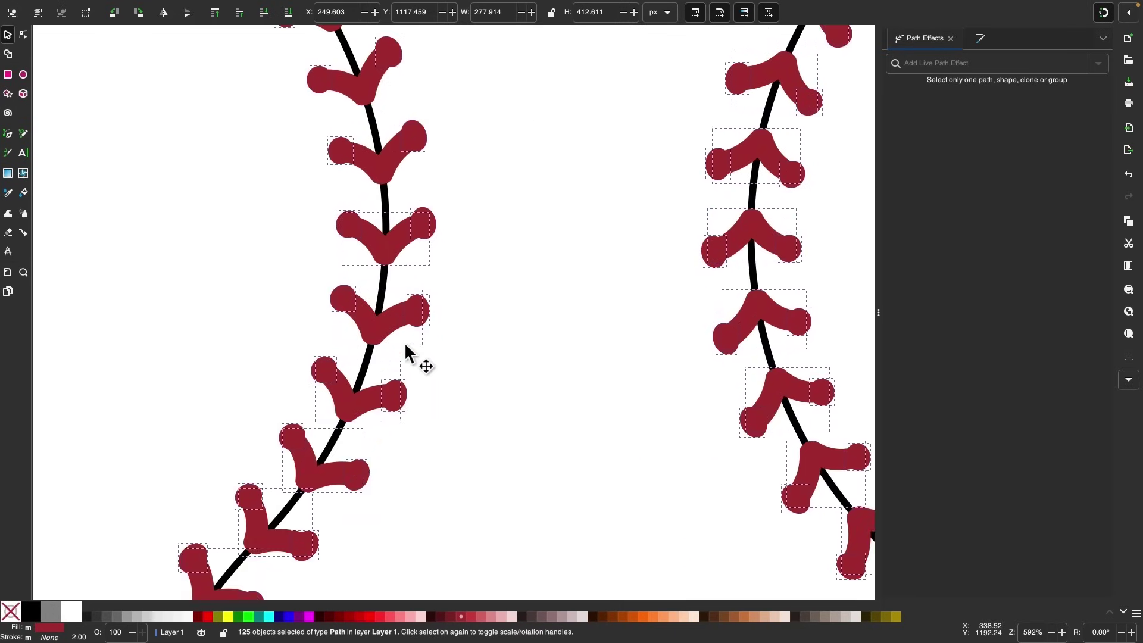
Step: Deselect the unwanted pieces and fill the remaining 86 outline pieces black
{"action": "left_click", "coordinate": [399, 241], "text": "shift"}
{"action": "left_click", "coordinate": [381, 336], "text": "shift"}
{"action": "scroll", "coordinate": [367, 357], "scroll_direction": "down", "scroll_amount": 5}
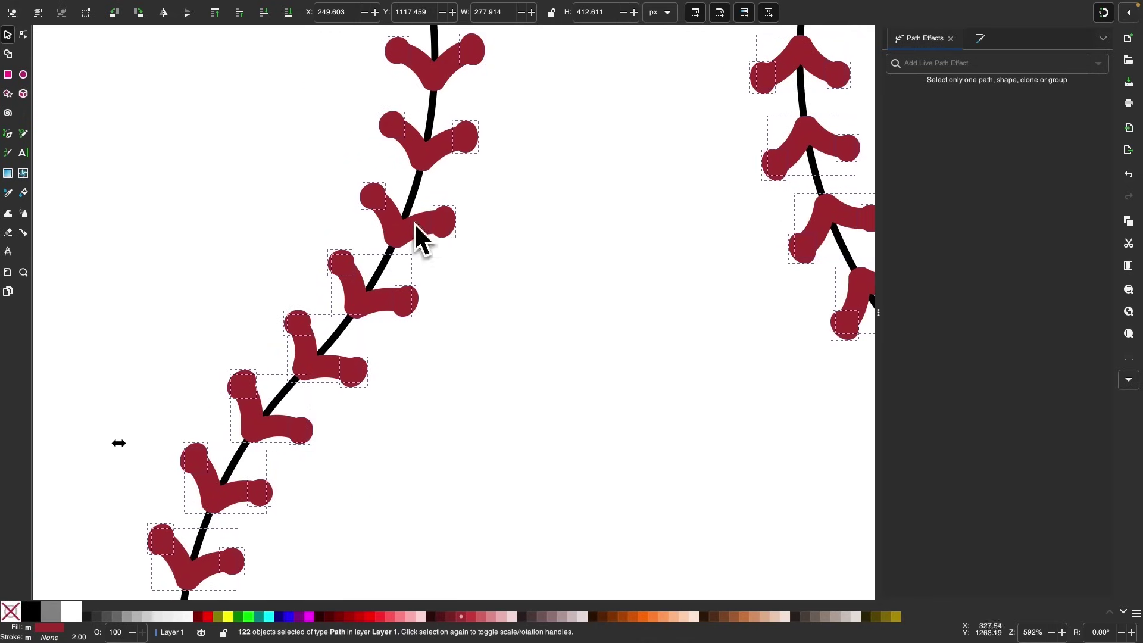
{"action": "scroll", "coordinate": [354, 306], "scroll_direction": "down", "scroll_amount": 3}
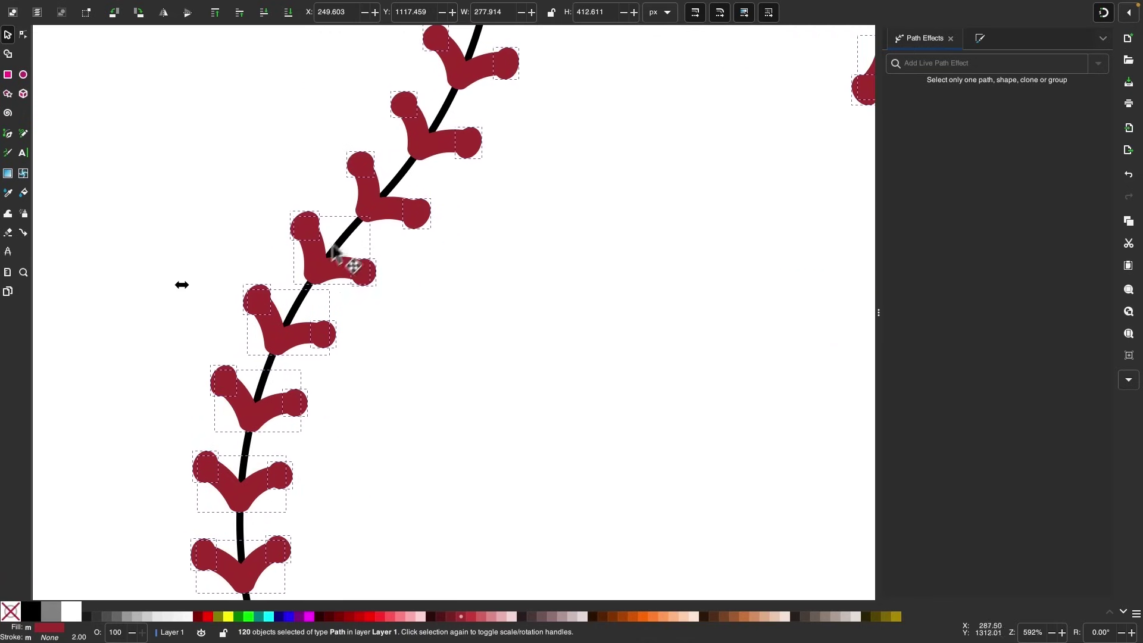
{"action": "scroll", "coordinate": [351, 262], "scroll_direction": "down", "scroll_amount": 3}
{"action": "left_click", "coordinate": [302, 256], "text": "shift"}
{"action": "scroll", "coordinate": [286, 274], "scroll_direction": "down", "scroll_amount": 3}
{"action": "scroll", "coordinate": [321, 381], "scroll_direction": "down", "scroll_amount": 3}
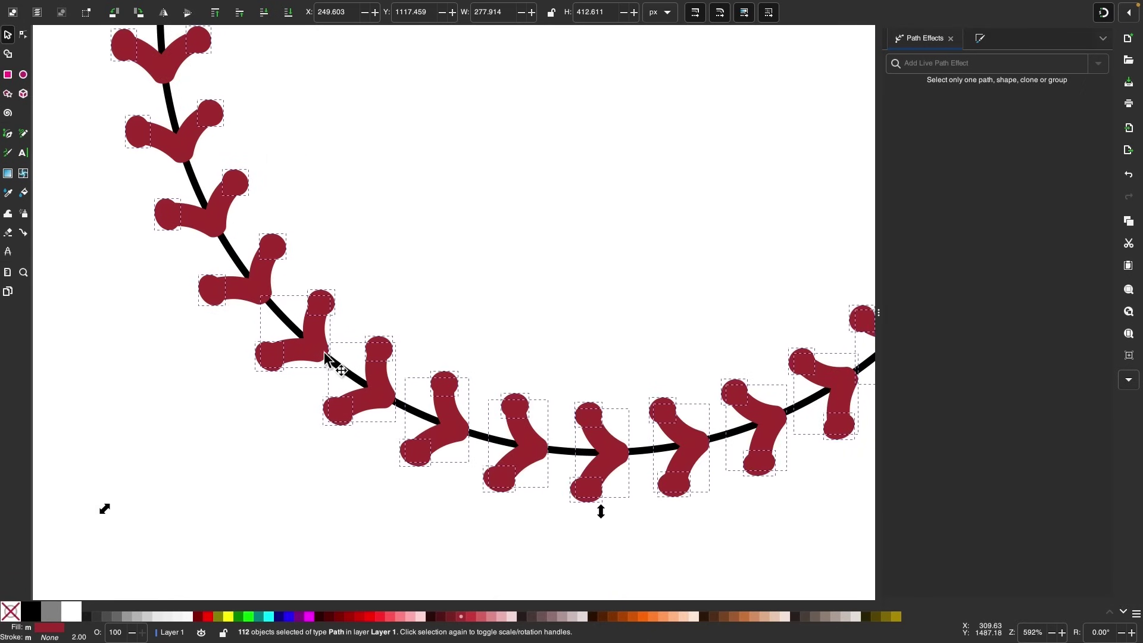
{"action": "scroll", "coordinate": [694, 454], "scroll_direction": "down", "scroll_amount": 3}
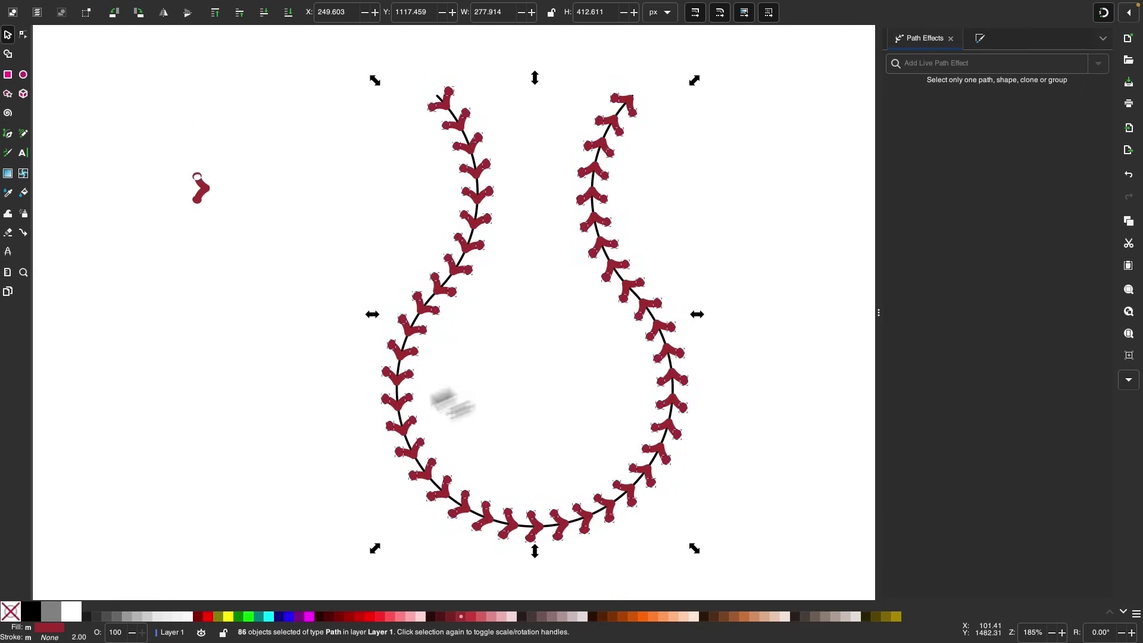
{"action": "left_click", "coordinate": [37, 613], "text": "shift"}
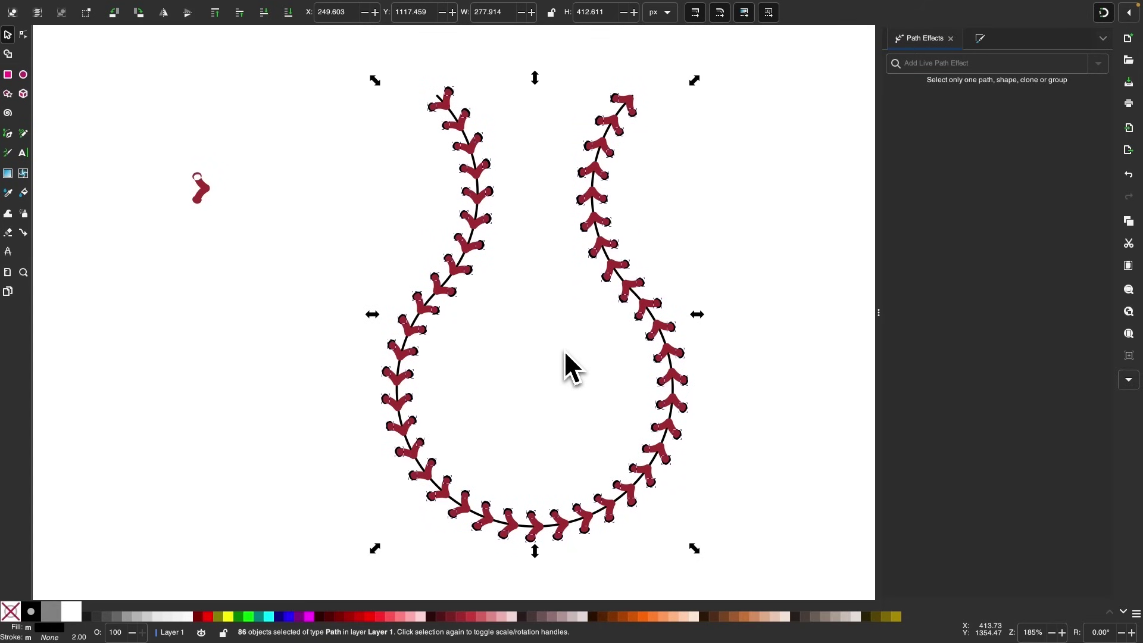
Step: Union the 86 black stitch pieces into a single path
{"action": "mouse_move", "coordinate": [355, 13]}
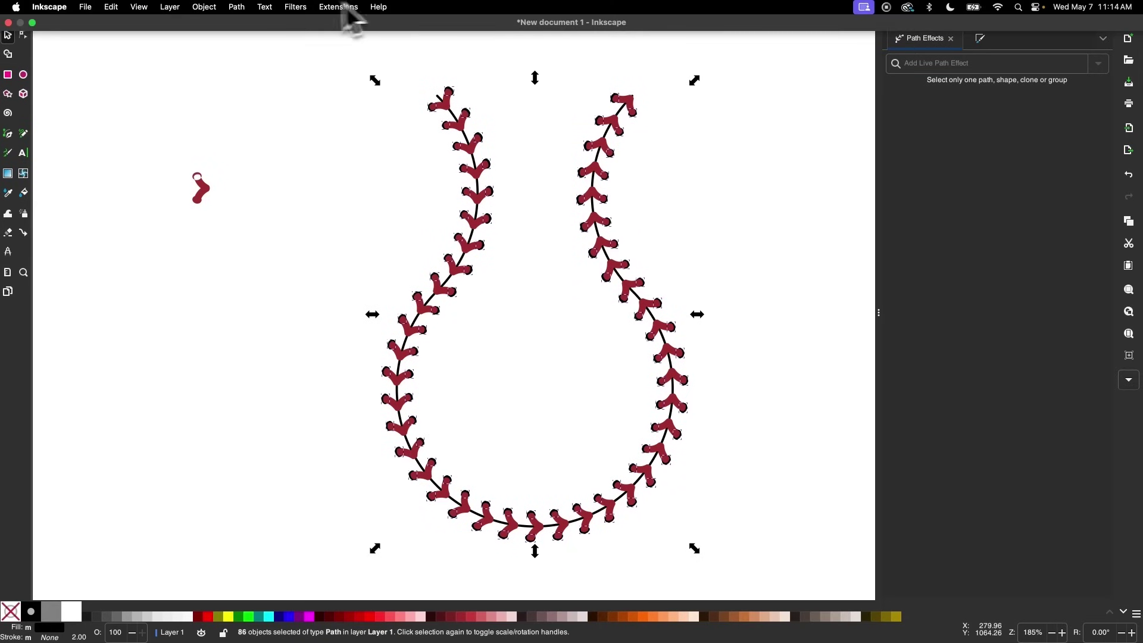
{"action": "left_click", "coordinate": [237, 7]}
{"action": "left_click", "coordinate": [266, 75]}
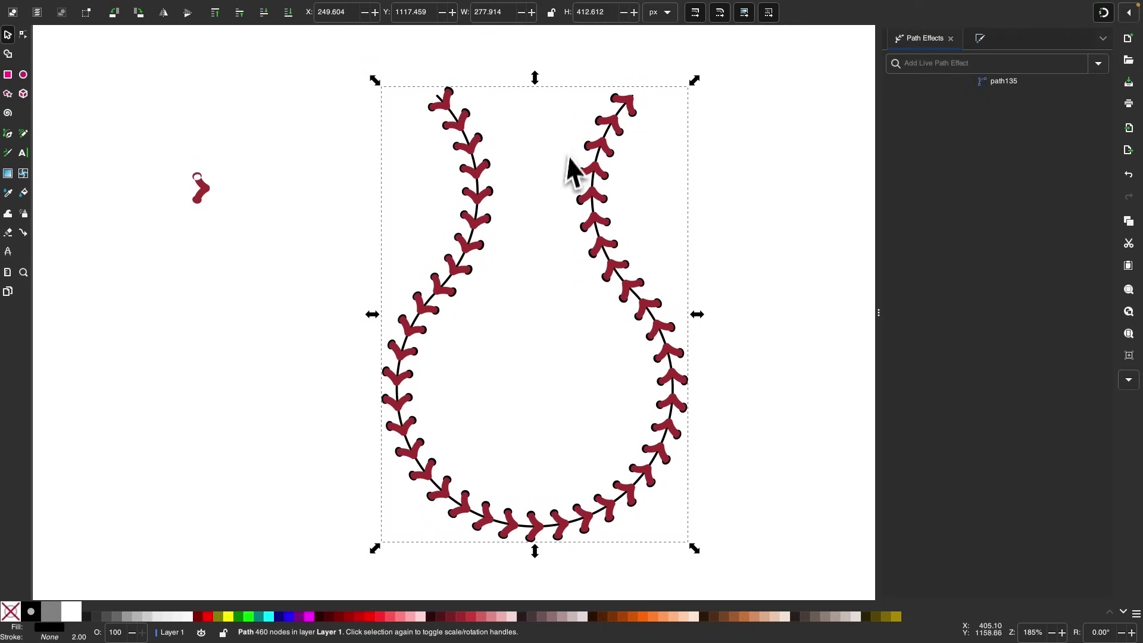
Step: Delete the stray stitch piece left of the seams
{"action": "scroll", "coordinate": [534, 126], "scroll_direction": "up", "scroll_amount": 2, "text": "ctrl"}
{"action": "scroll", "coordinate": [534, 127], "scroll_direction": "up", "scroll_amount": 1}
{"action": "scroll", "coordinate": [534, 126], "scroll_direction": "left", "scroll_amount": 1}
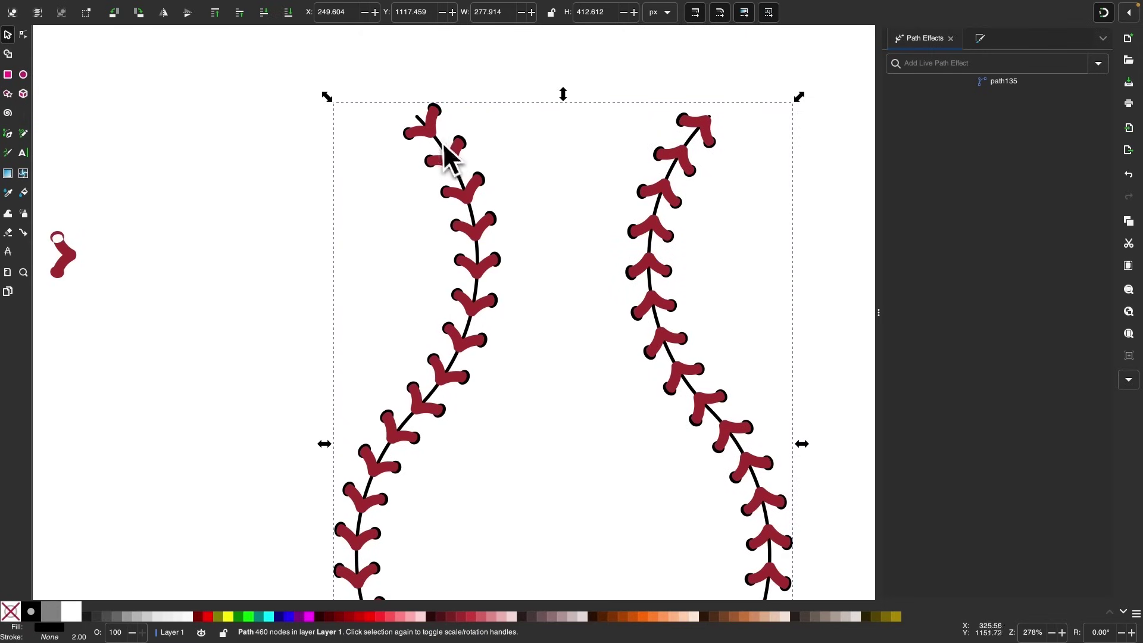
{"action": "scroll", "coordinate": [444, 166], "scroll_direction": "left", "scroll_amount": 2}
{"action": "scroll", "coordinate": [443, 167], "scroll_direction": "down", "scroll_amount": 1}
{"action": "left_click_drag", "start_coordinate": [150, 222], "coordinate": [269, 177]}
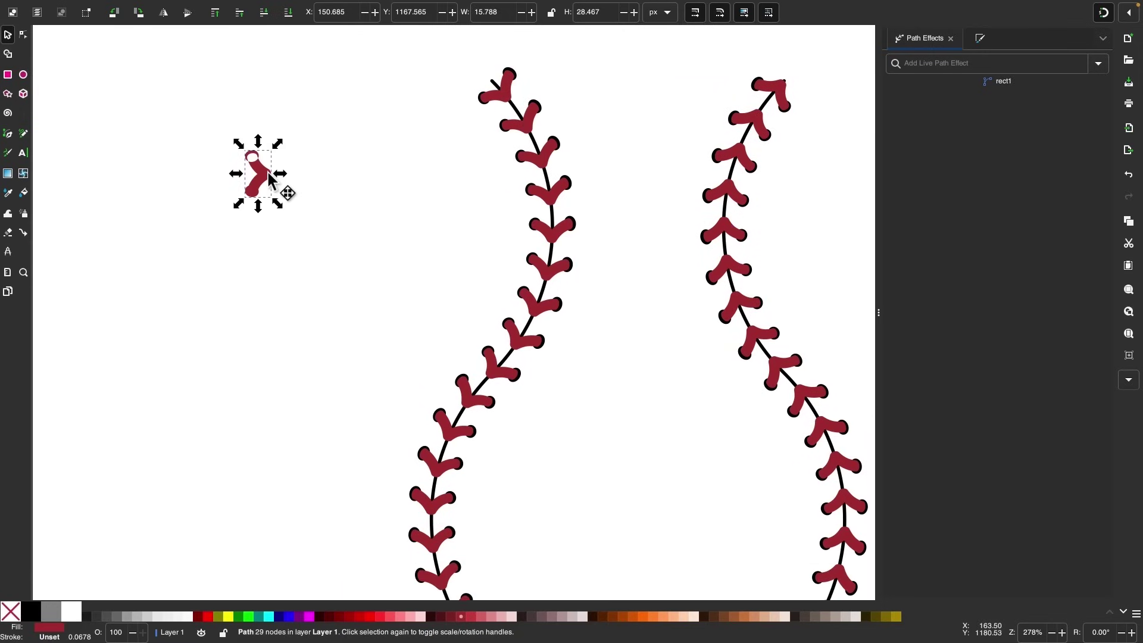
{"action": "key", "text": "Delete"}
{"action": "scroll", "coordinate": [273, 183], "scroll_direction": "up", "scroll_amount": 3}
{"action": "scroll", "coordinate": [273, 183], "scroll_direction": "right", "scroll_amount": 3}
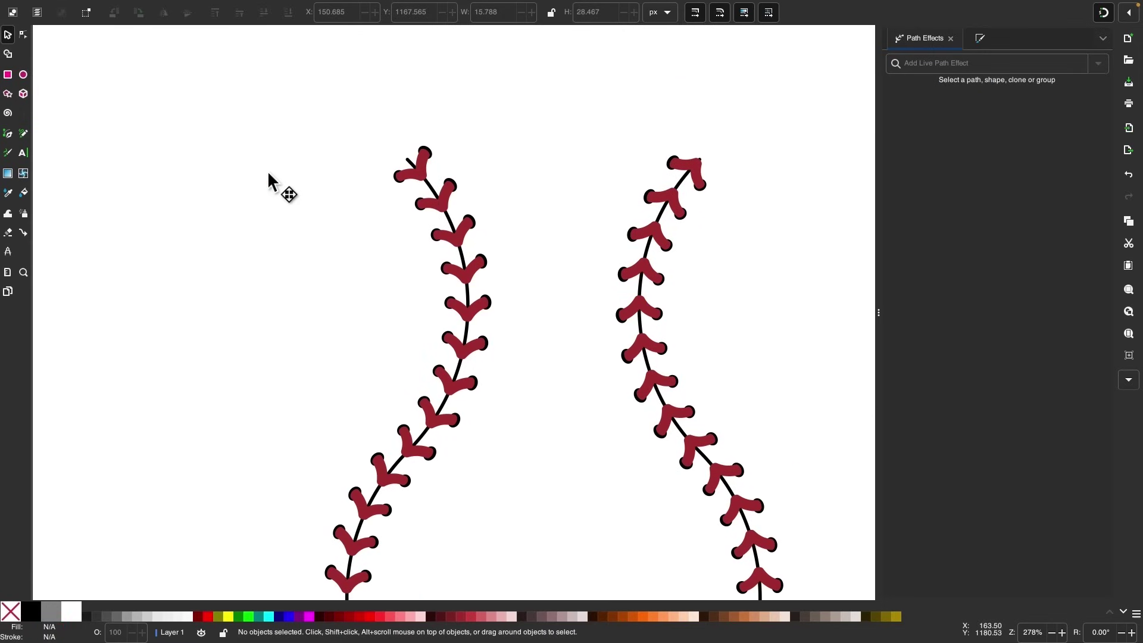
Step: Select all 43 red stitches by fill color and union them into one 987-node path
{"action": "left_click", "coordinate": [430, 187]}
{"action": "left_click", "coordinate": [113, 7]}
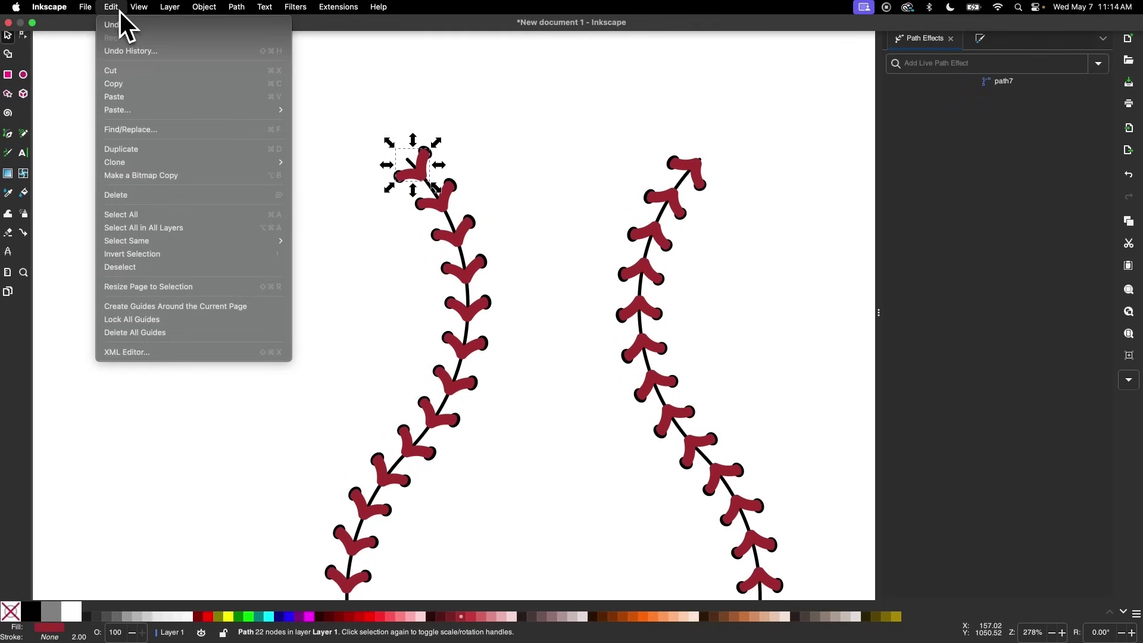
{"action": "mouse_move", "coordinate": [170, 243]}
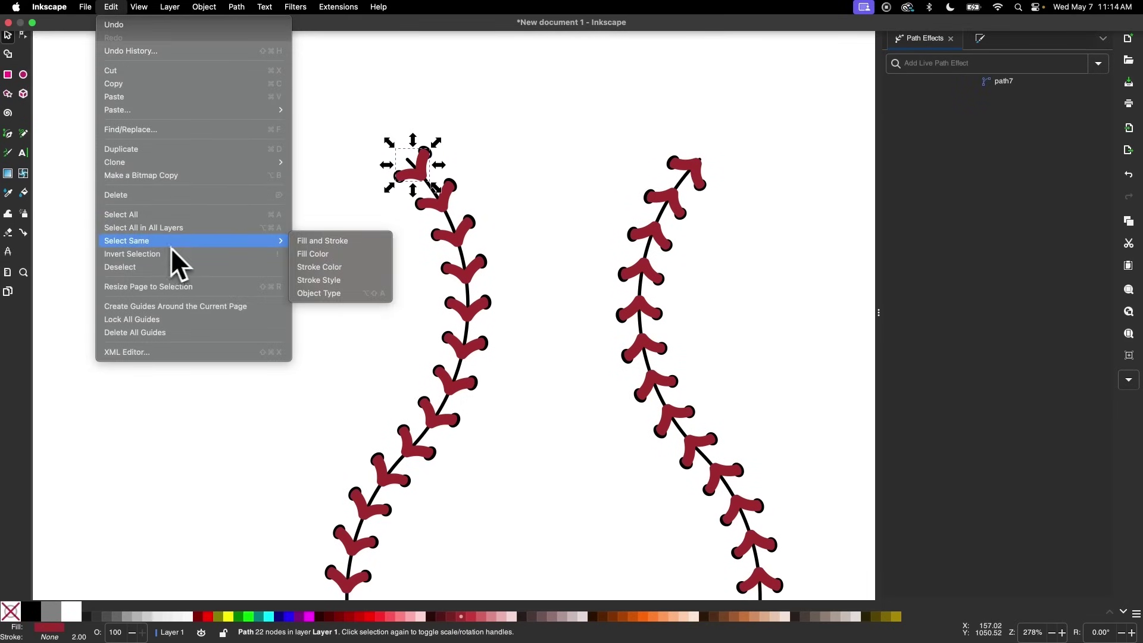
{"action": "left_click", "coordinate": [321, 256]}
{"action": "scroll", "coordinate": [321, 262], "scroll_direction": "down", "scroll_amount": 3}
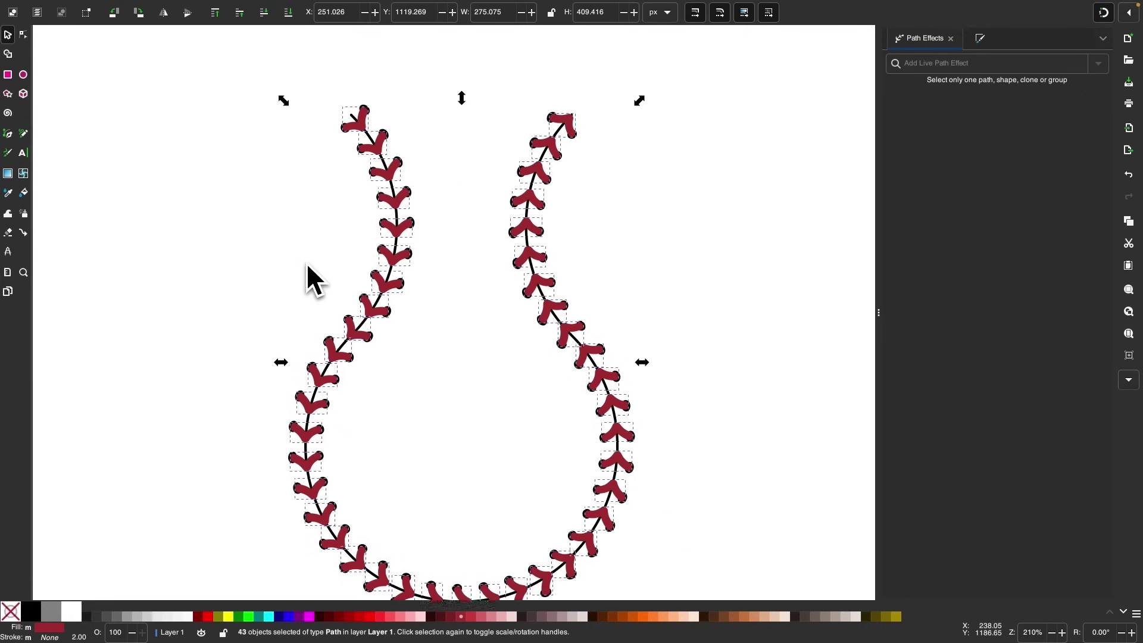
{"action": "mouse_move", "coordinate": [179, 13]}
{"action": "left_click", "coordinate": [234, 8]}
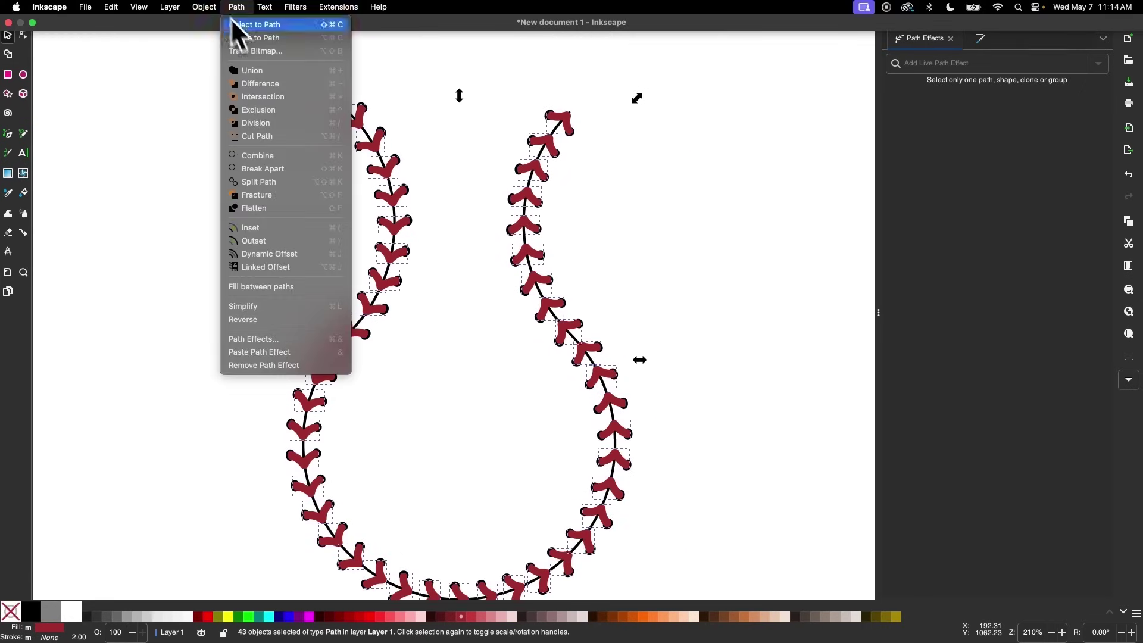
{"action": "left_click", "coordinate": [273, 70]}
{"action": "scroll", "coordinate": [291, 211], "scroll_direction": "down", "scroll_amount": 1}
{"action": "scroll", "coordinate": [369, 280], "scroll_direction": "left", "scroll_amount": 2}
{"action": "scroll", "coordinate": [369, 279], "scroll_direction": "down", "scroll_amount": 1}
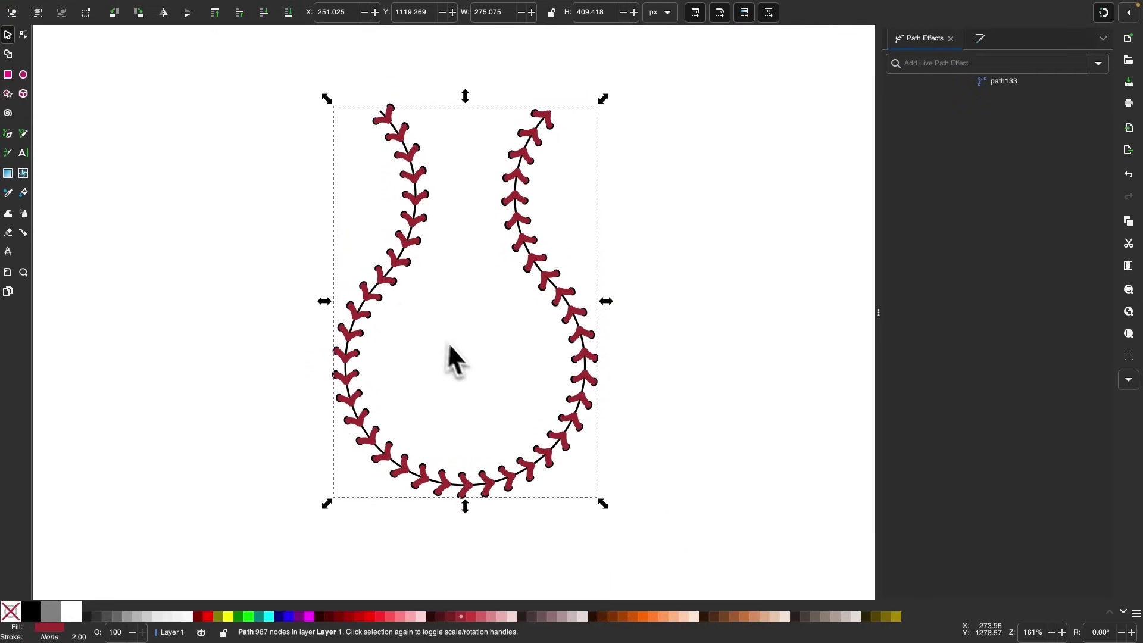
{"action": "left_click", "coordinate": [460, 347]}
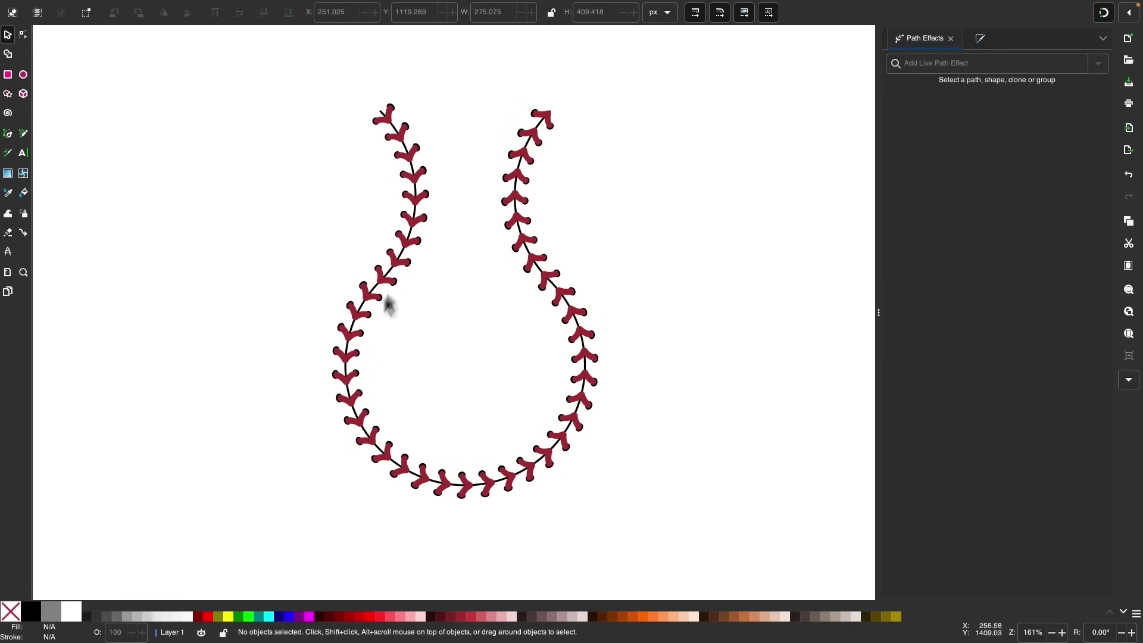
Step: Draw a roughly 420 px circle over the seams with no fill and a black outline
{"action": "scroll", "coordinate": [416, 342], "scroll_direction": "down", "scroll_amount": 1}
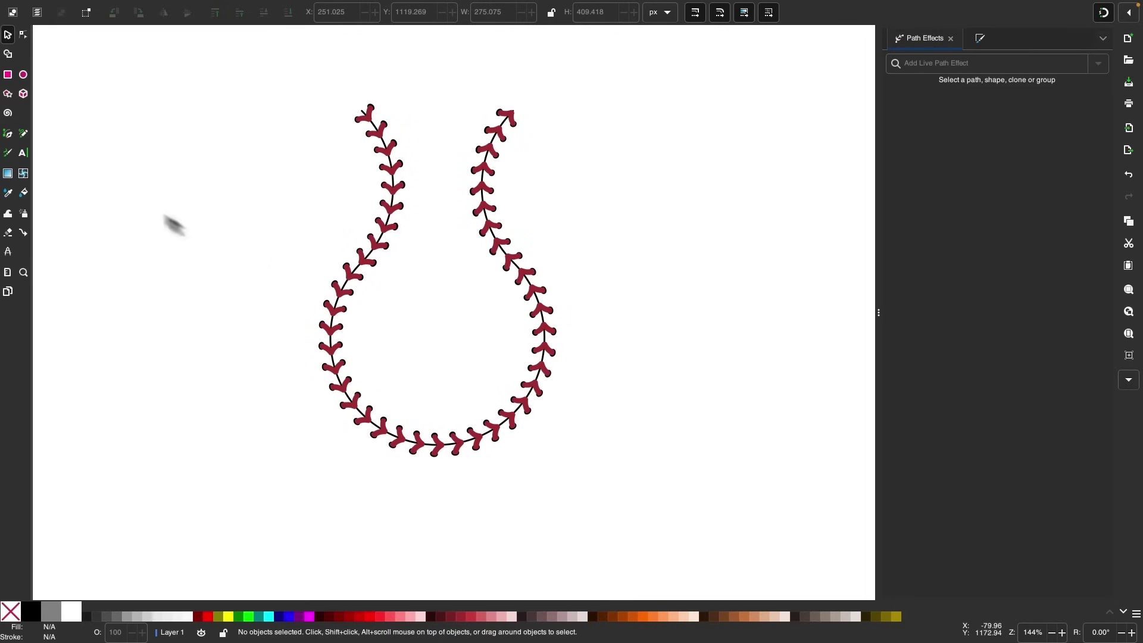
{"action": "left_click", "coordinate": [22, 77]}
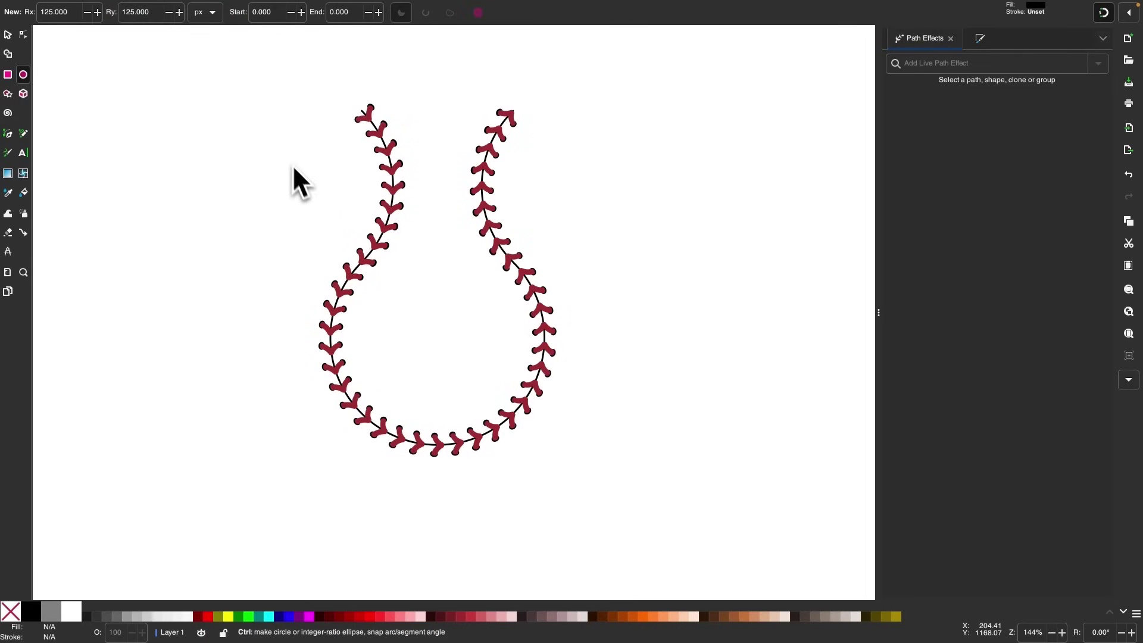
{"action": "left_click_drag", "start_coordinate": [280, 148], "coordinate": [676, 510]}
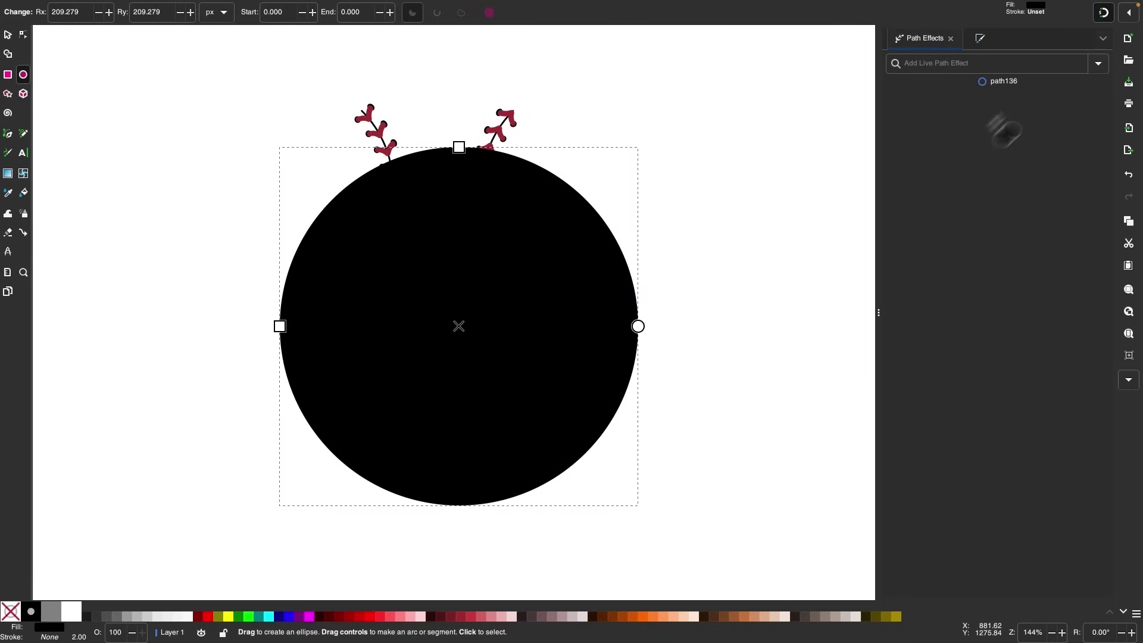
{"action": "left_click", "coordinate": [7, 34]}
{"action": "left_click_drag", "start_coordinate": [349, 324], "coordinate": [334, 306]}
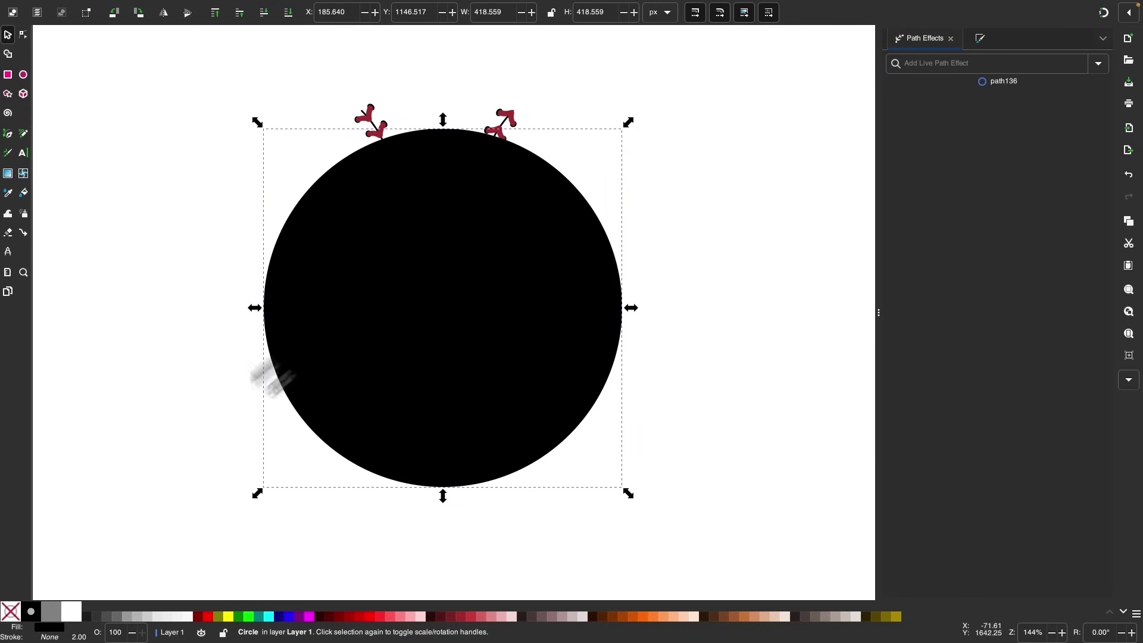
{"action": "left_click", "coordinate": [11, 611]}
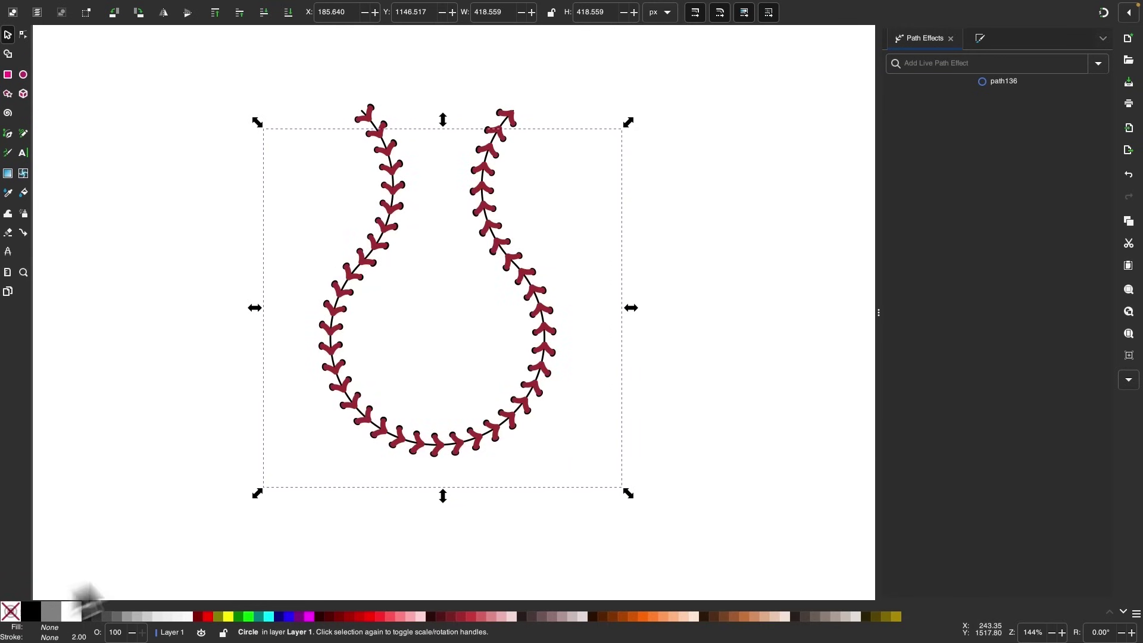
{"action": "left_click", "coordinate": [34, 616], "text": "shift"}
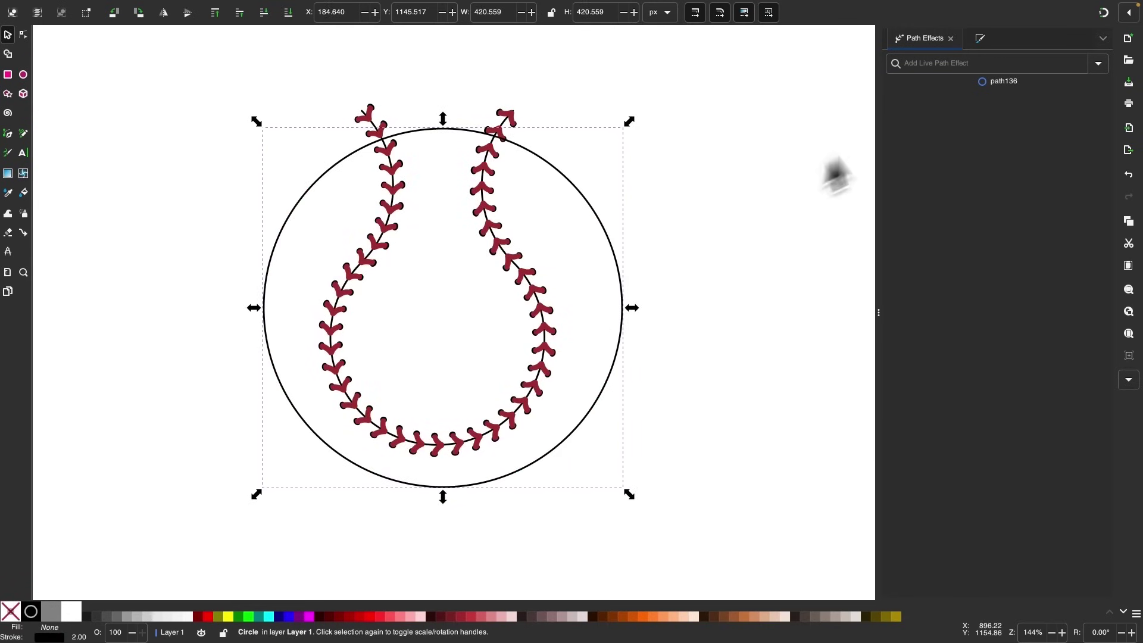
{"action": "left_click", "coordinate": [981, 40]}
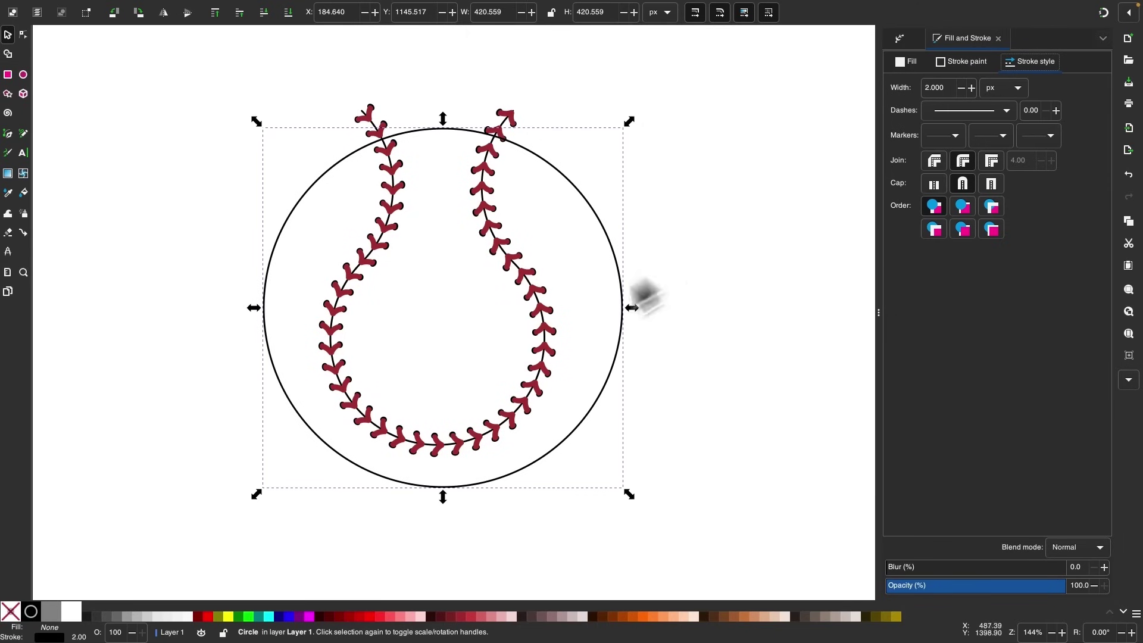
Step: Add the stitch path to the circle selection and zoom the view to both
{"action": "scroll", "coordinate": [426, 126], "scroll_direction": "up", "scroll_amount": 4}
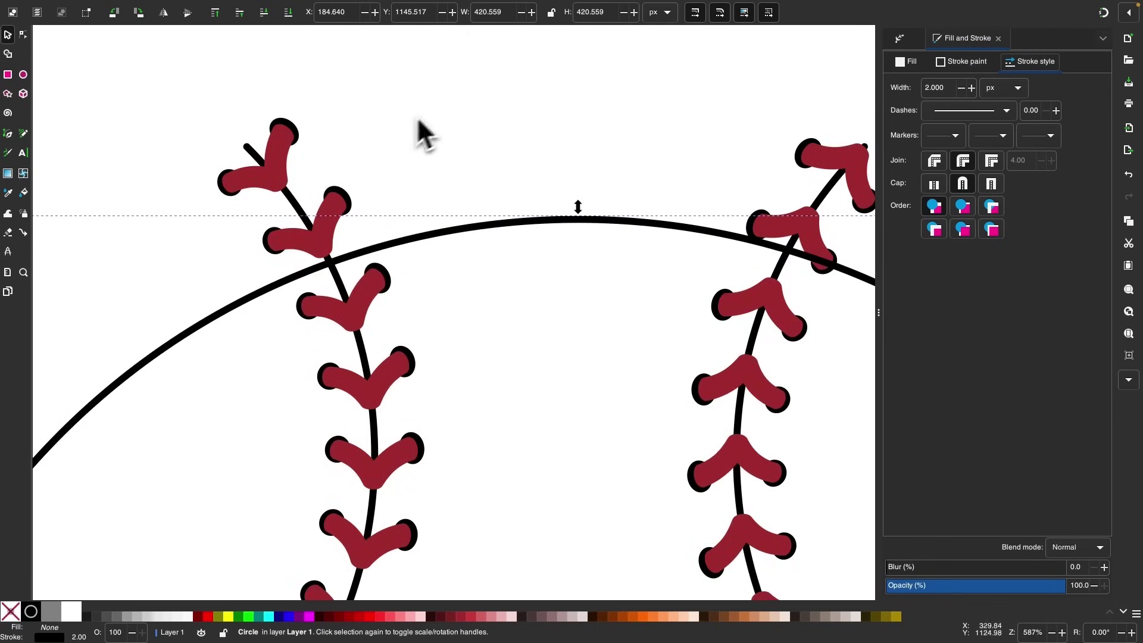
{"action": "left_click", "coordinate": [251, 149], "text": "shift"}
{"action": "scroll", "coordinate": [249, 143], "scroll_direction": "down", "scroll_amount": 3}
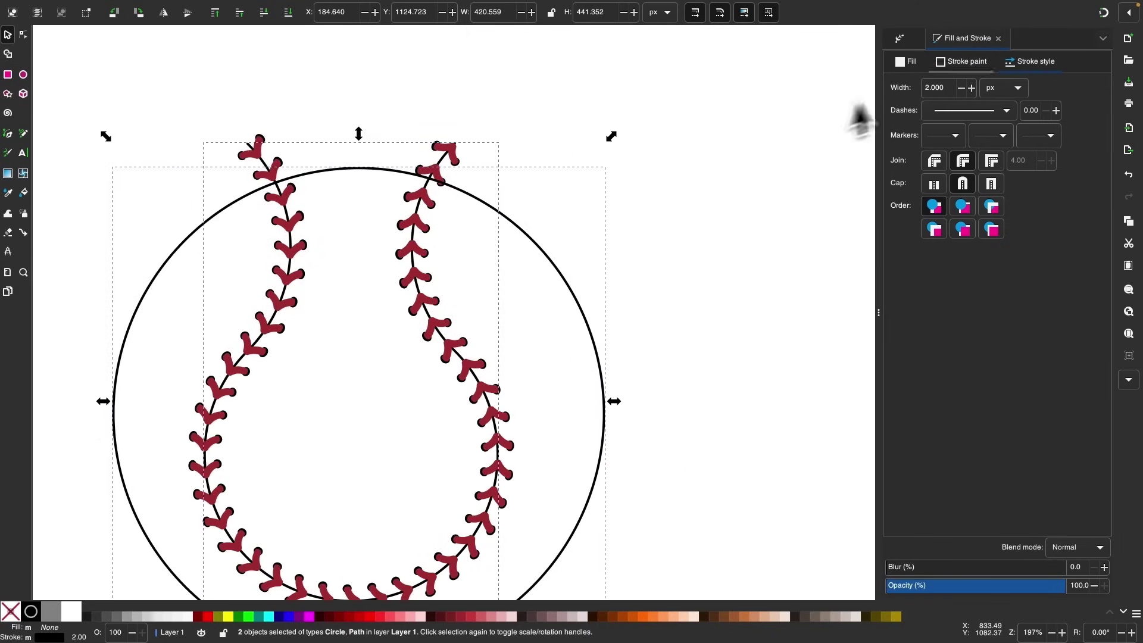
{"action": "key", "text": "3"}
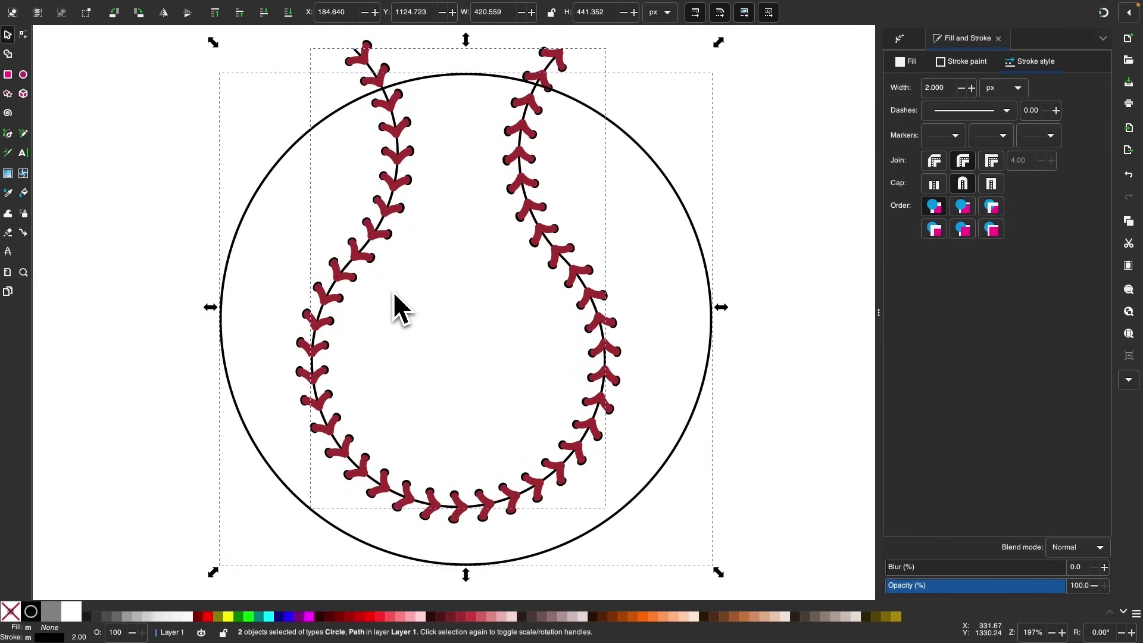
Step: Centre the circle on the stitch path's vertical axis relative to the last selected object, then reselect the circle
{"action": "left_click", "coordinate": [210, 7]}
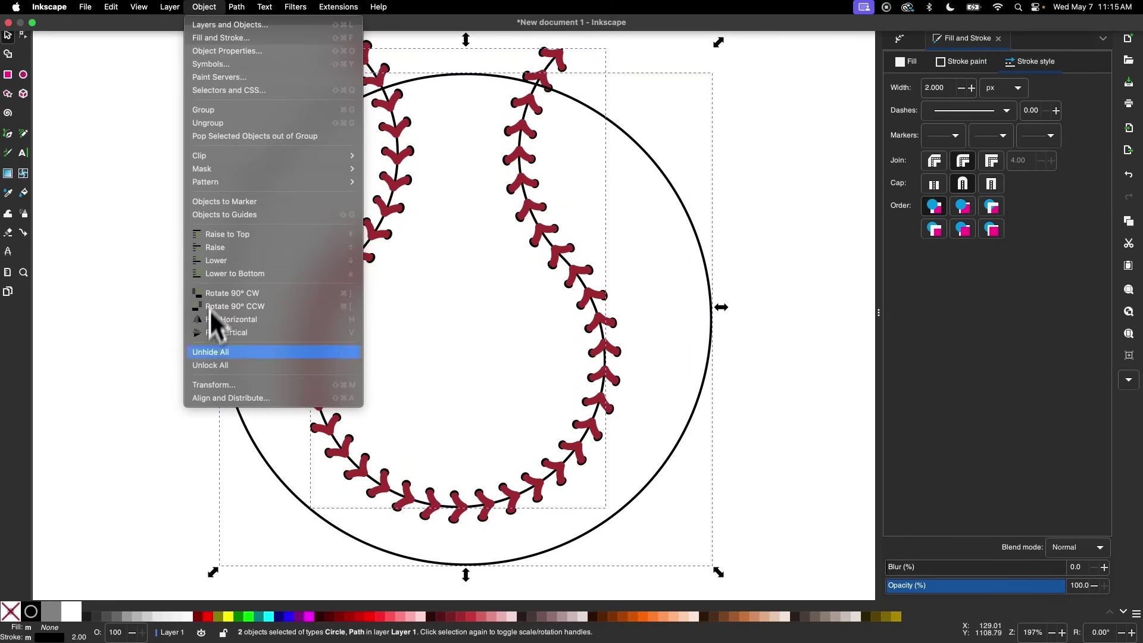
{"action": "left_click", "coordinate": [235, 399]}
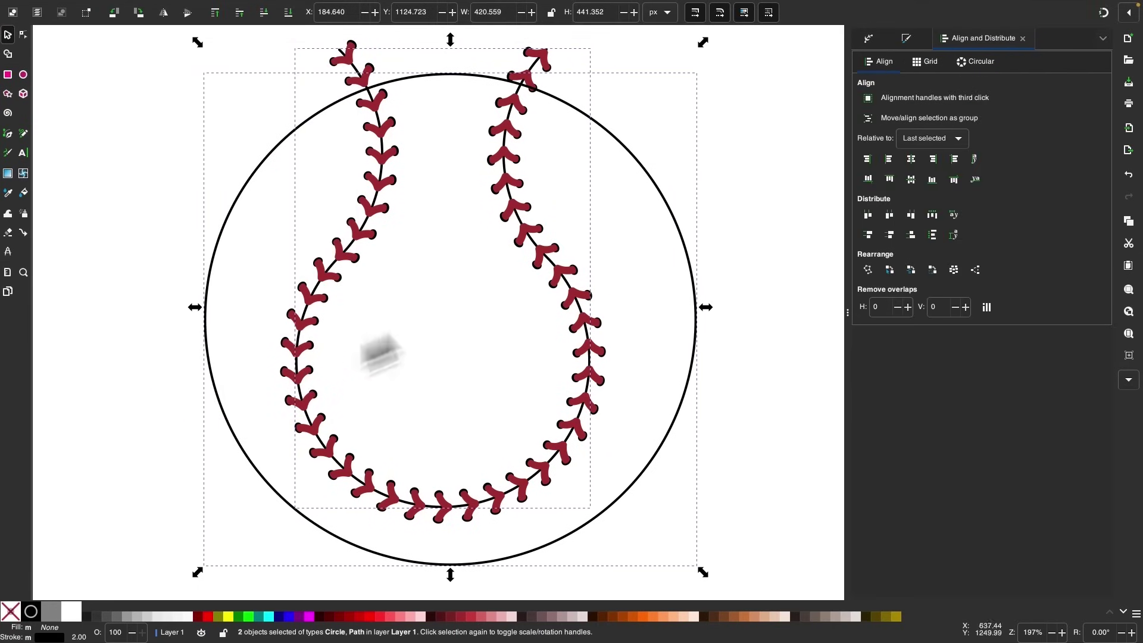
{"action": "left_click", "coordinate": [952, 139]}
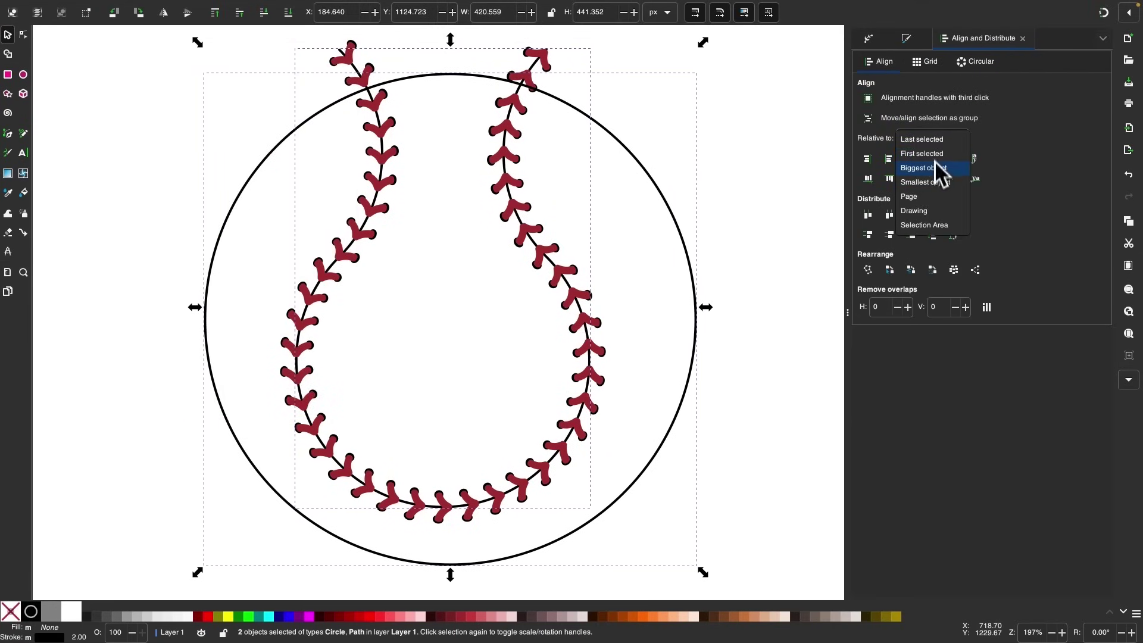
{"action": "left_click", "coordinate": [938, 138]}
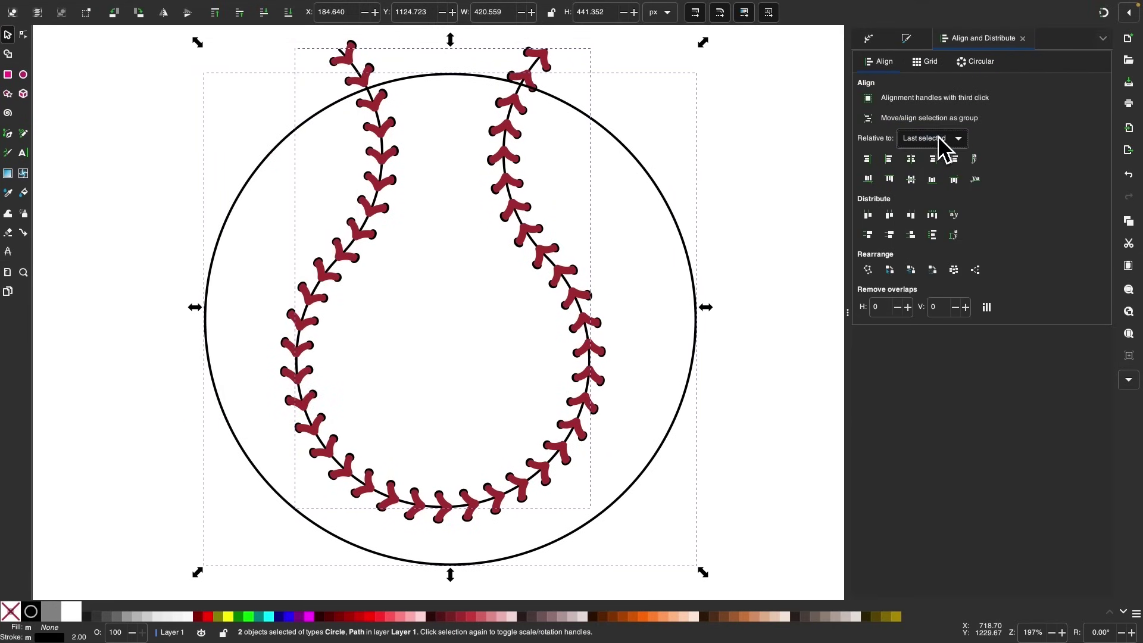
{"action": "left_click", "coordinate": [911, 163]}
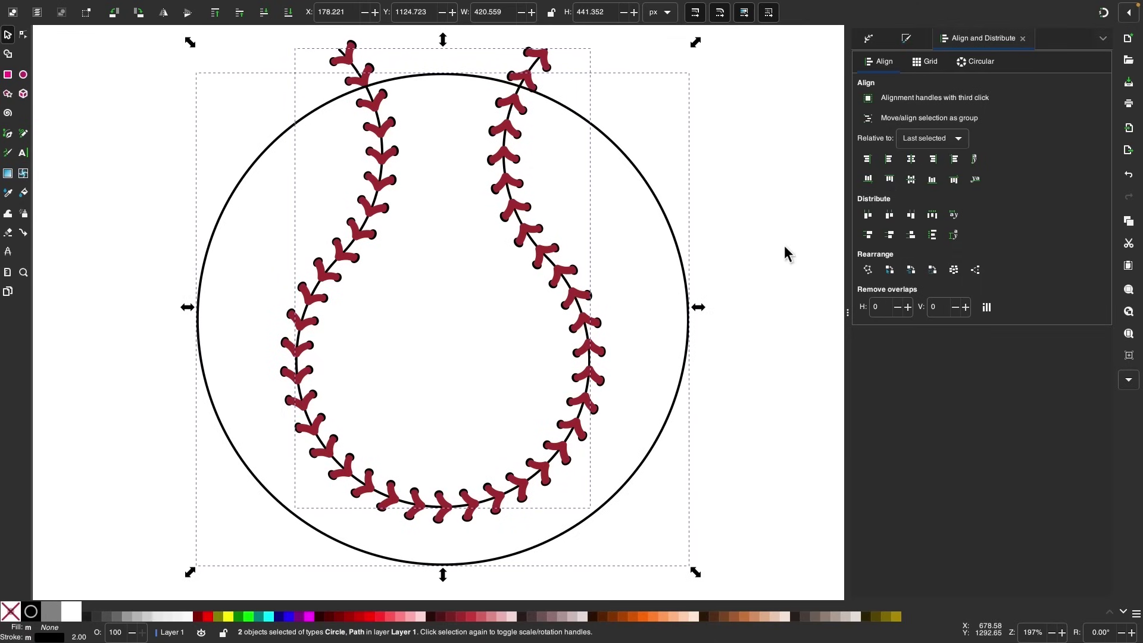
{"action": "left_click", "coordinate": [784, 245]}
{"action": "scroll", "coordinate": [784, 245], "scroll_direction": "down", "scroll_amount": 2}
{"action": "scroll", "coordinate": [781, 245], "scroll_direction": "right", "scroll_amount": 2}
{"action": "left_click", "coordinate": [676, 296]}
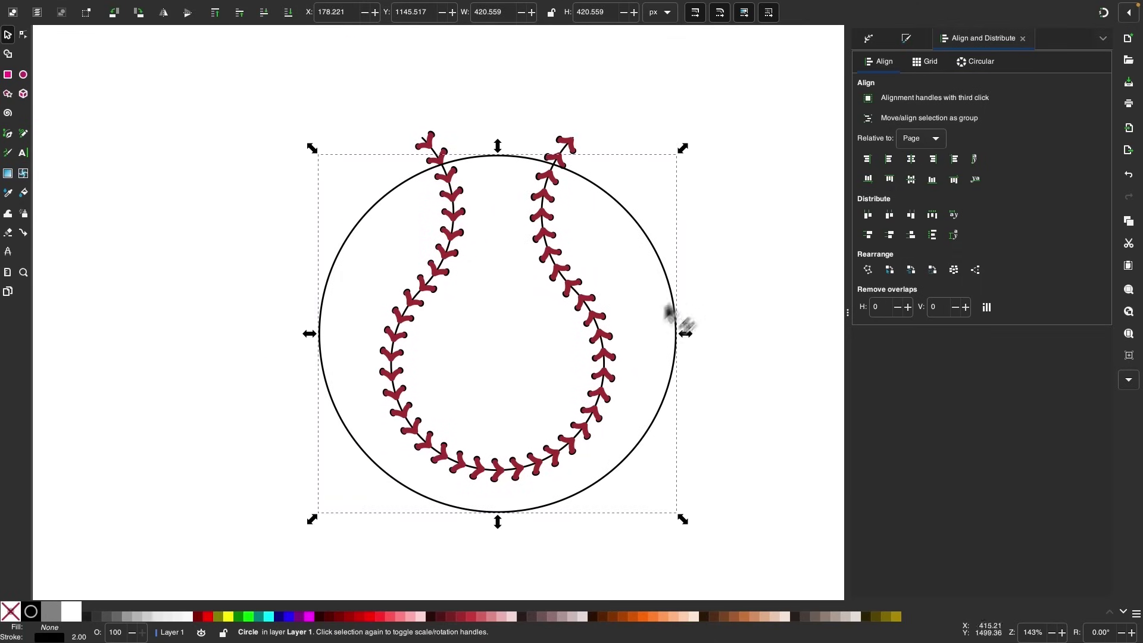
Step: Shrink the circle to 352.056 px from its bottom and top edges and raise it slightly
{"action": "left_click_drag", "start_coordinate": [501, 523], "coordinate": [504, 506]}
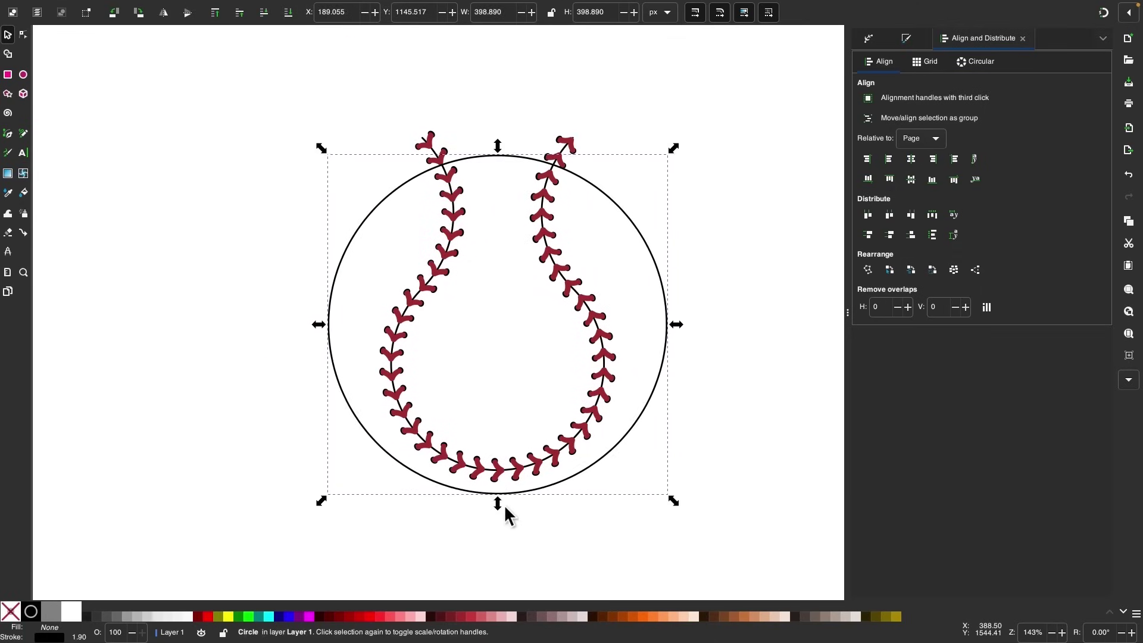
{"action": "left_click_drag", "start_coordinate": [500, 148], "coordinate": [508, 192]}
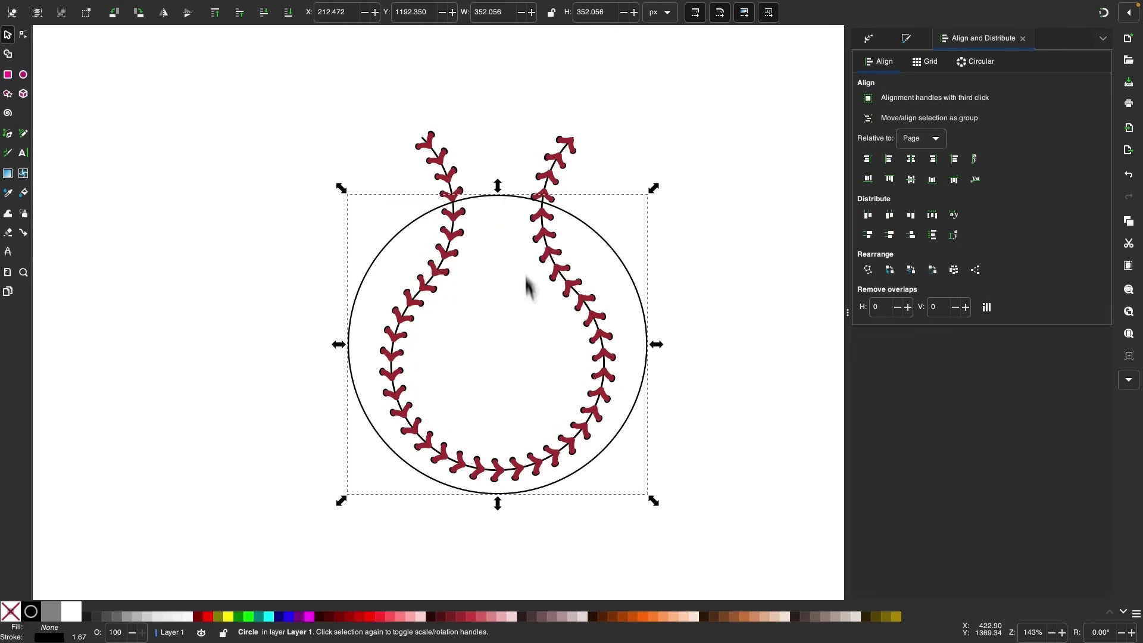
{"action": "scroll", "coordinate": [528, 298], "scroll_direction": "up", "scroll_amount": 1}
{"action": "scroll", "coordinate": [527, 520], "scroll_direction": "up", "scroll_amount": 1}
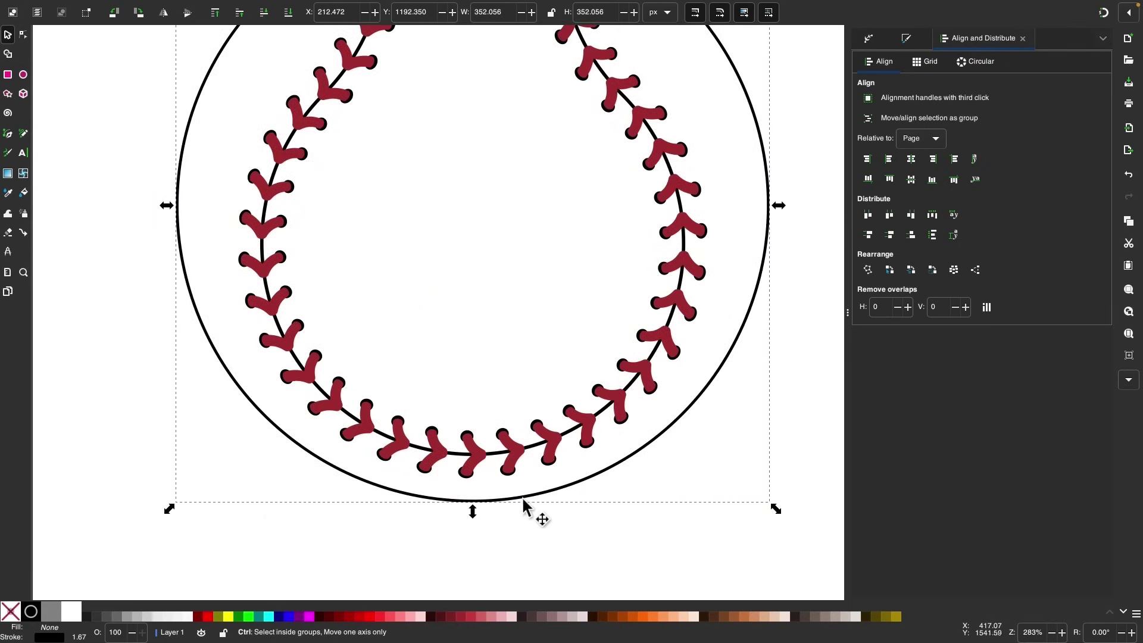
{"action": "left_click_drag", "start_coordinate": [522, 495], "coordinate": [523, 488]}
{"action": "scroll", "coordinate": [522, 488], "scroll_direction": "down", "scroll_amount": 2}
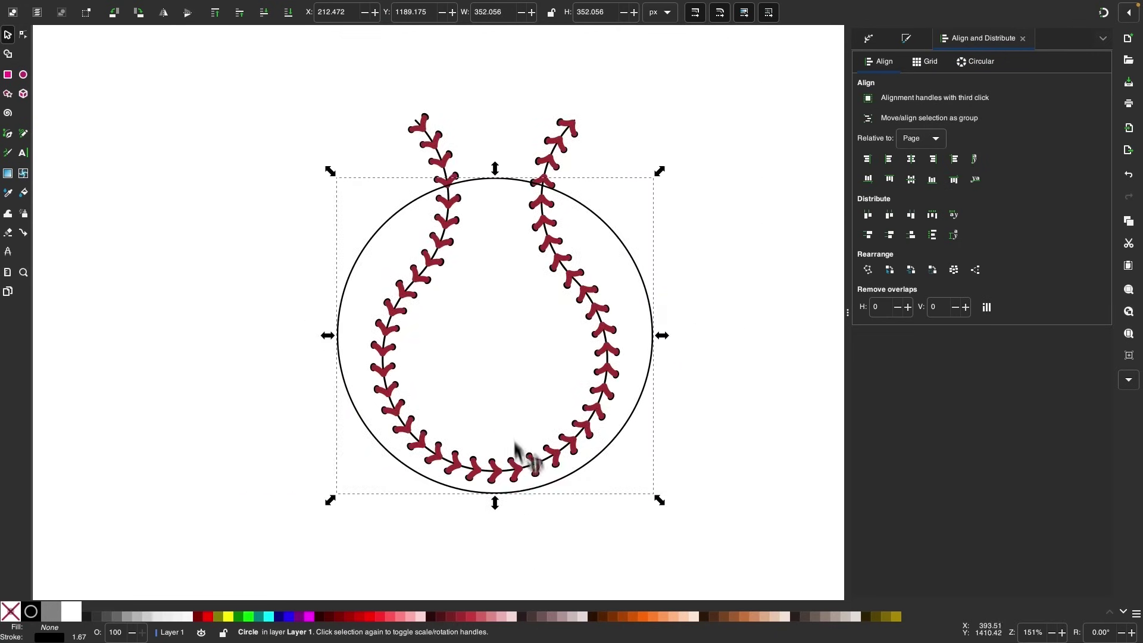
{"action": "scroll", "coordinate": [503, 381], "scroll_direction": "up", "scroll_amount": 3}
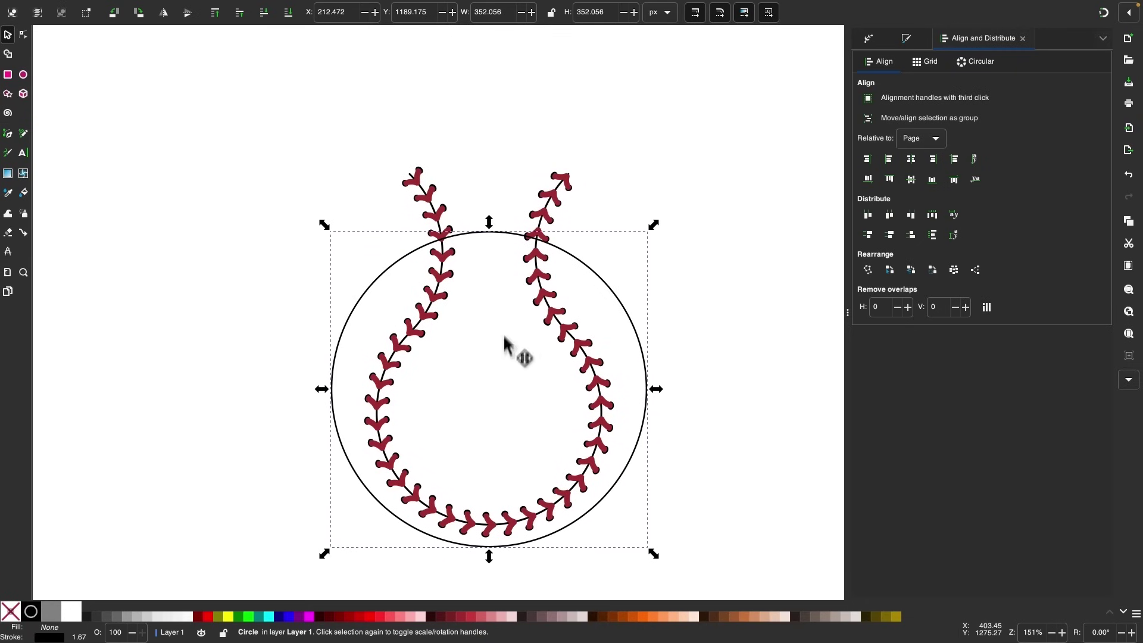
Step: Edit the stitch path's nodes and delete the upper-left and upper-right stitches
{"action": "scroll", "coordinate": [498, 258], "scroll_direction": "up", "scroll_amount": 2}
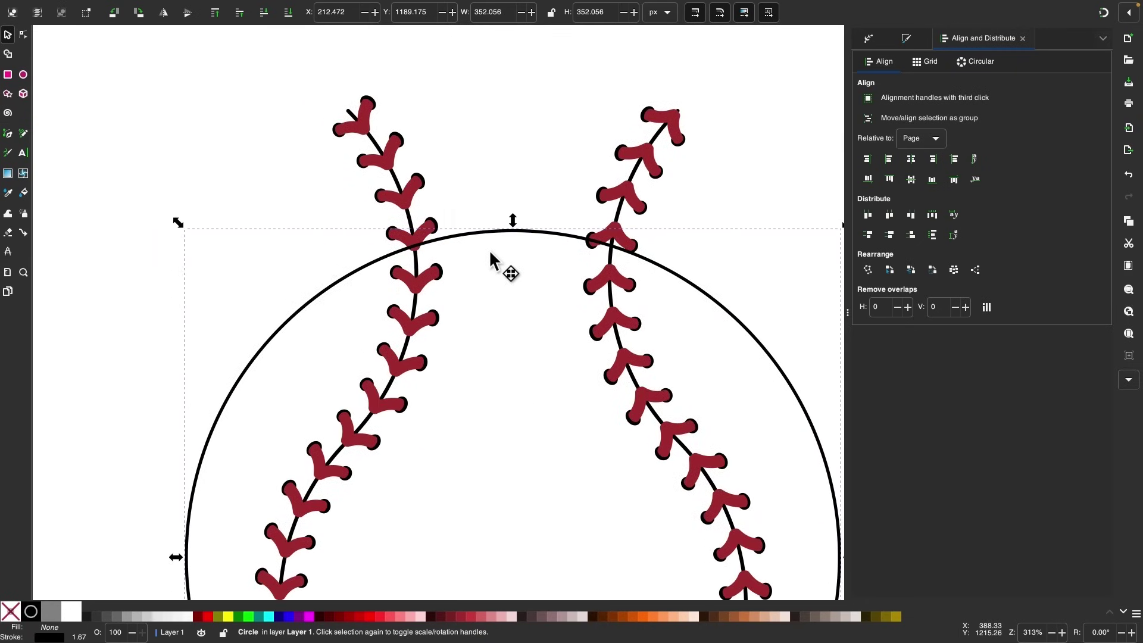
{"action": "scroll", "coordinate": [447, 262], "scroll_direction": "up", "scroll_amount": 1}
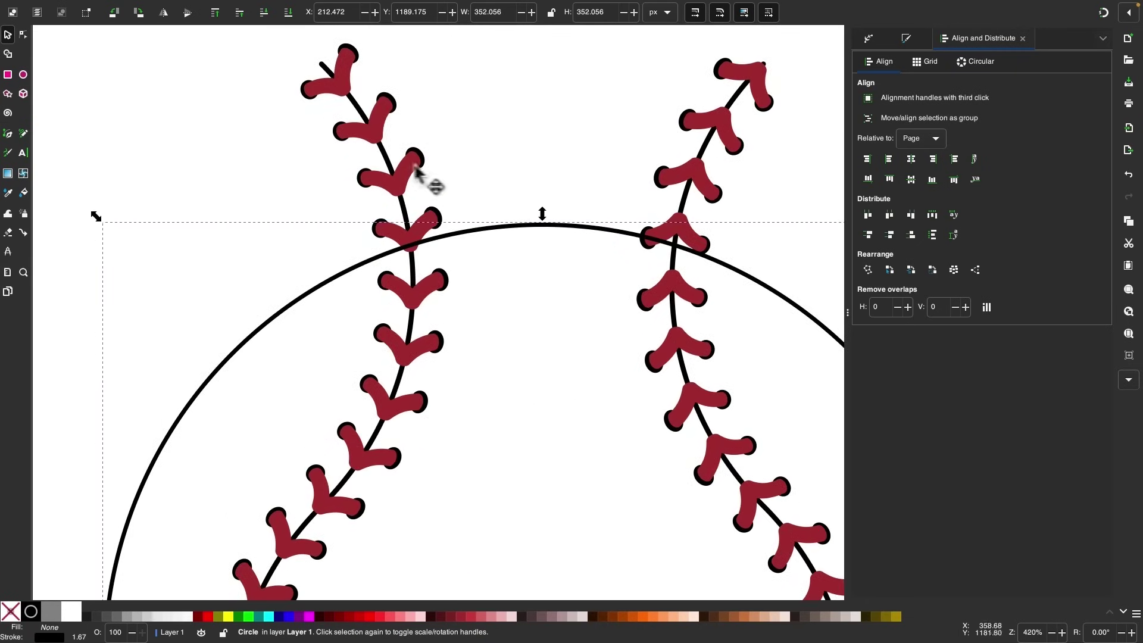
{"action": "left_click", "coordinate": [425, 227]}
{"action": "scroll", "coordinate": [425, 227], "scroll_direction": "right", "scroll_amount": 2}
{"action": "scroll", "coordinate": [425, 227], "scroll_direction": "up", "scroll_amount": 1}
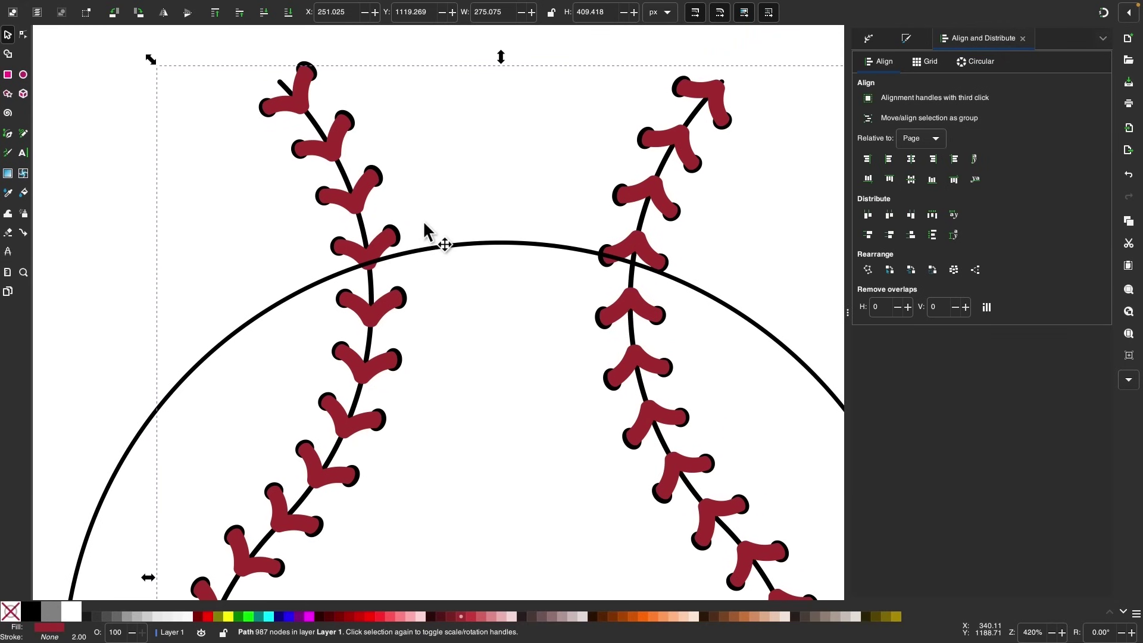
{"action": "left_click", "coordinate": [26, 34]}
{"action": "scroll", "coordinate": [137, 166], "scroll_direction": "up", "scroll_amount": 1}
{"action": "scroll", "coordinate": [136, 167], "scroll_direction": "right", "scroll_amount": 1}
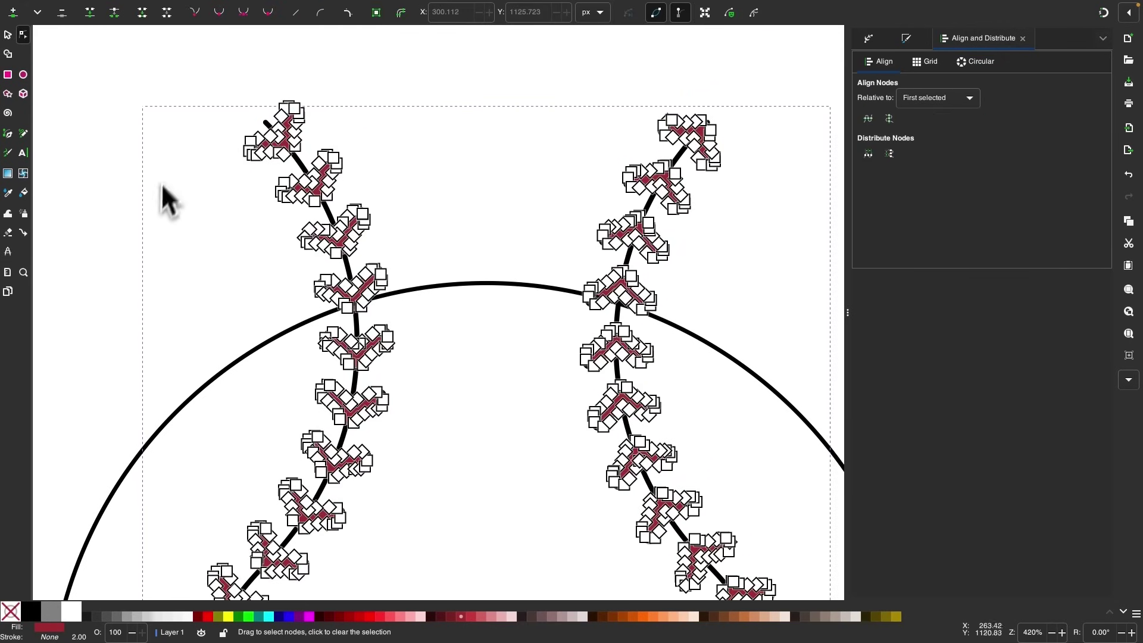
{"action": "left_click_drag", "start_coordinate": [176, 56], "coordinate": [441, 323]}
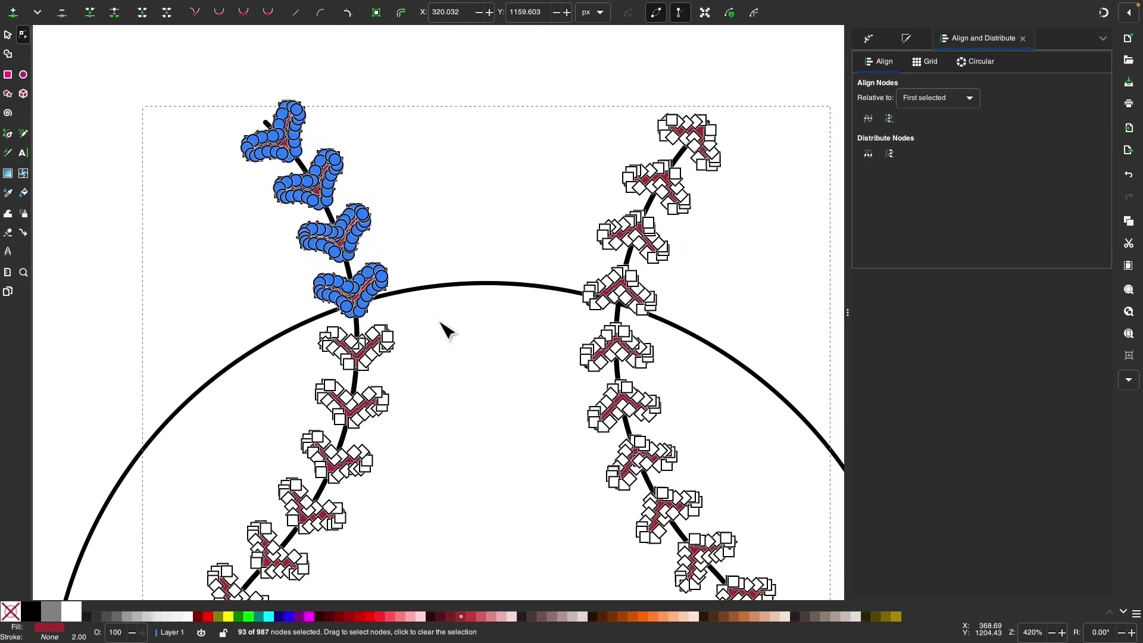
{"action": "key", "text": "Delete"}
{"action": "scroll", "coordinate": [447, 329], "scroll_direction": "right", "scroll_amount": 5}
{"action": "scroll", "coordinate": [446, 329], "scroll_direction": "up", "scroll_amount": 2}
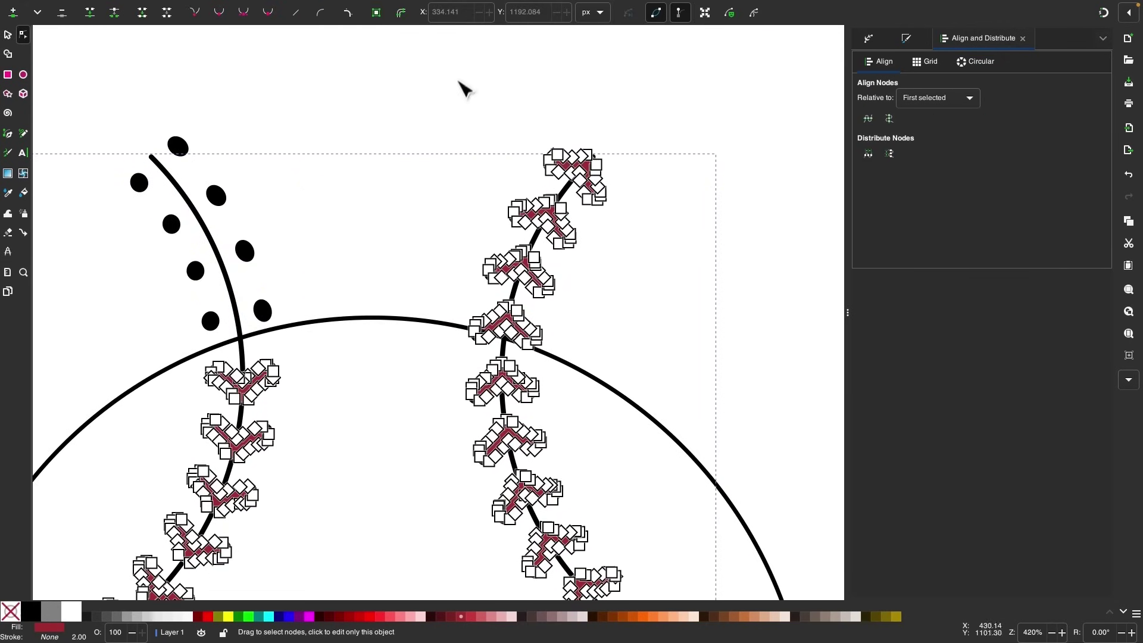
{"action": "left_click_drag", "start_coordinate": [456, 82], "coordinate": [718, 354]}
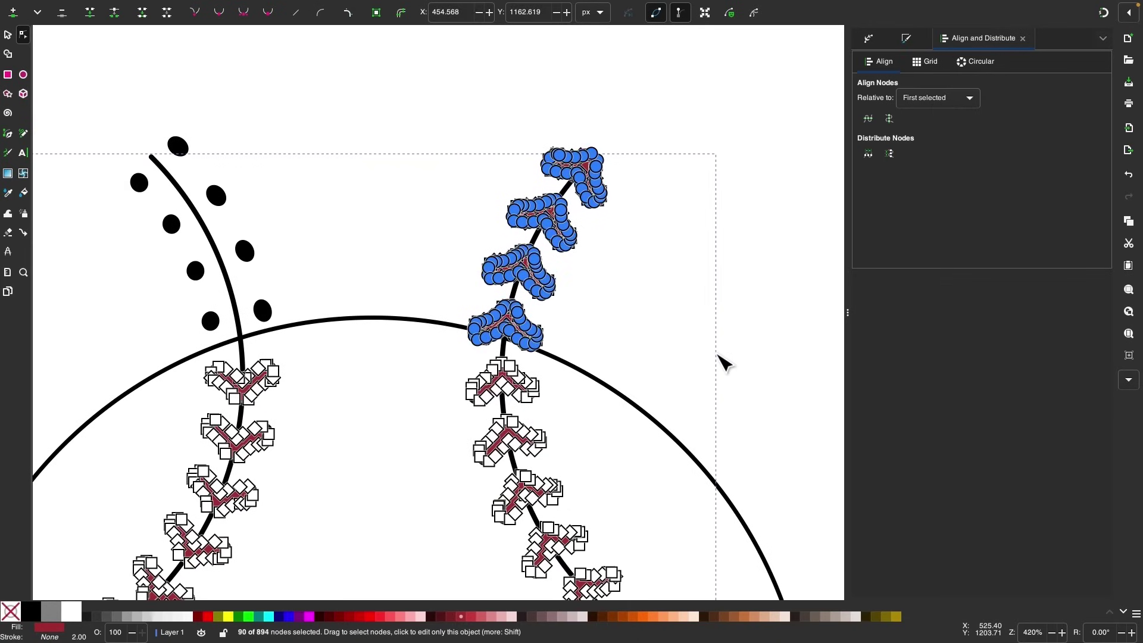
{"action": "key", "text": "Delete"}
Step: Delete the leftover upper-left and upper-right stitch nodes above the circle
{"action": "scroll", "coordinate": [381, 321], "scroll_direction": "left", "scroll_amount": 5}
{"action": "scroll", "coordinate": [381, 321], "scroll_direction": "down", "scroll_amount": 2}
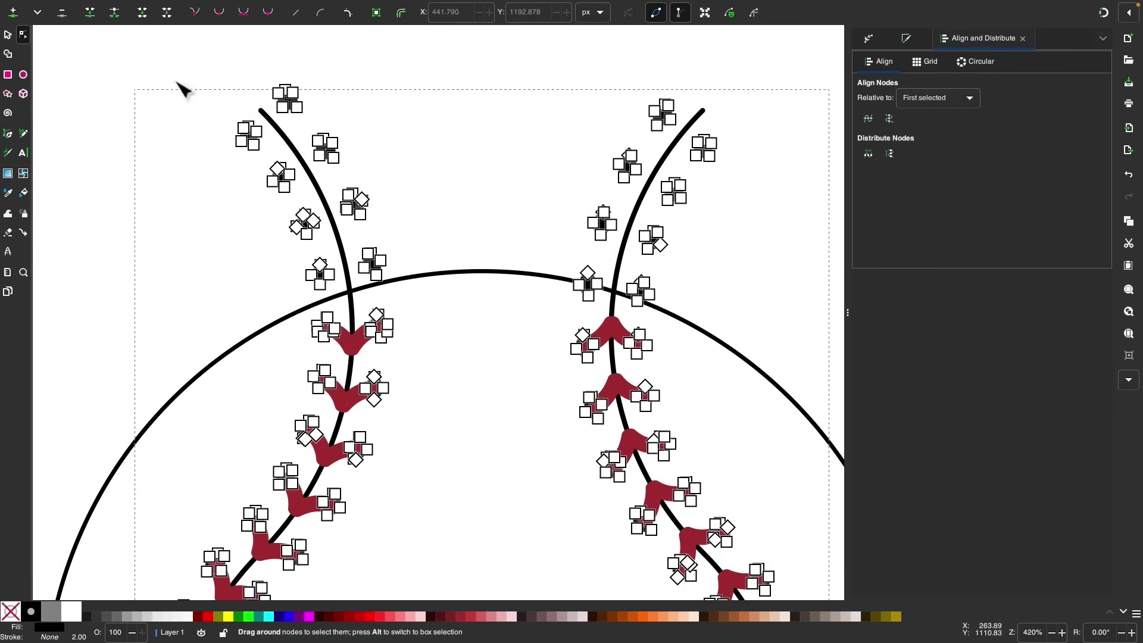
{"action": "left_click_drag", "start_coordinate": [168, 73], "coordinate": [444, 301]}
{"action": "key", "text": "Delete"}
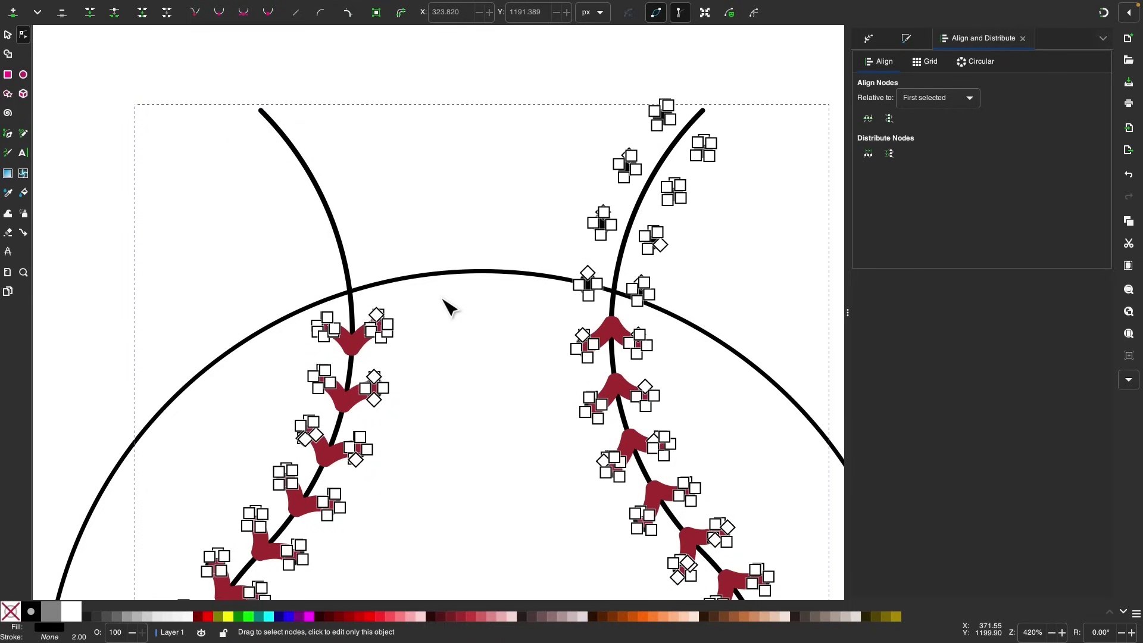
{"action": "scroll", "coordinate": [446, 306], "scroll_direction": "up", "scroll_amount": 3}
{"action": "scroll", "coordinate": [446, 307], "scroll_direction": "right", "scroll_amount": 4}
{"action": "left_click_drag", "start_coordinate": [452, 109], "coordinate": [694, 384]}
{"action": "key", "text": "Delete"}
{"action": "scroll", "coordinate": [439, 213], "scroll_direction": "down", "scroll_amount": 1}
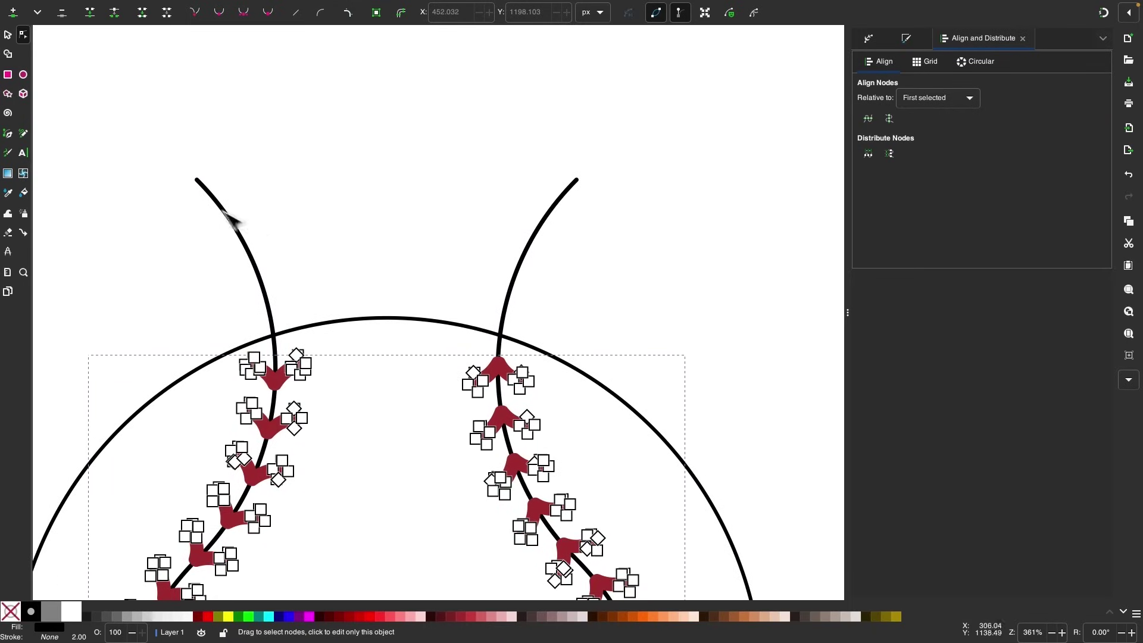
Step: Select the circle and seam path and cut the seams where the circle crosses them
{"action": "left_click", "coordinate": [8, 35]}
{"action": "scroll", "coordinate": [248, 163], "scroll_direction": "left", "scroll_amount": 4}
{"action": "scroll", "coordinate": [247, 163], "scroll_direction": "down", "scroll_amount": 2}
{"action": "left_click", "coordinate": [482, 266]}
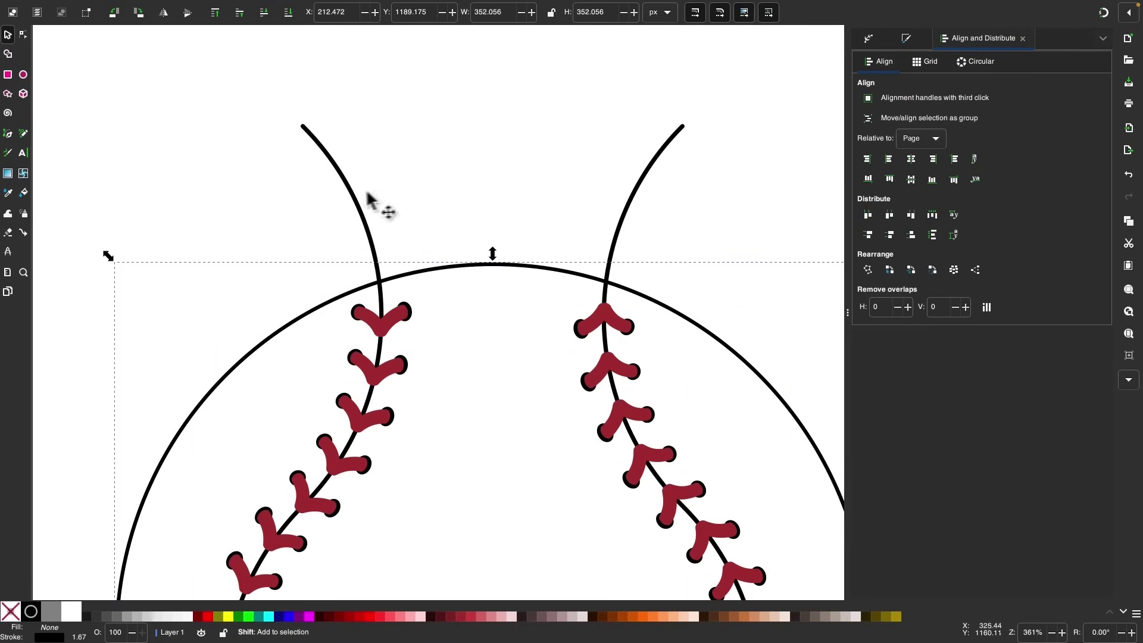
{"action": "left_click", "coordinate": [352, 196], "text": "shift"}
{"action": "left_click", "coordinate": [229, 10]}
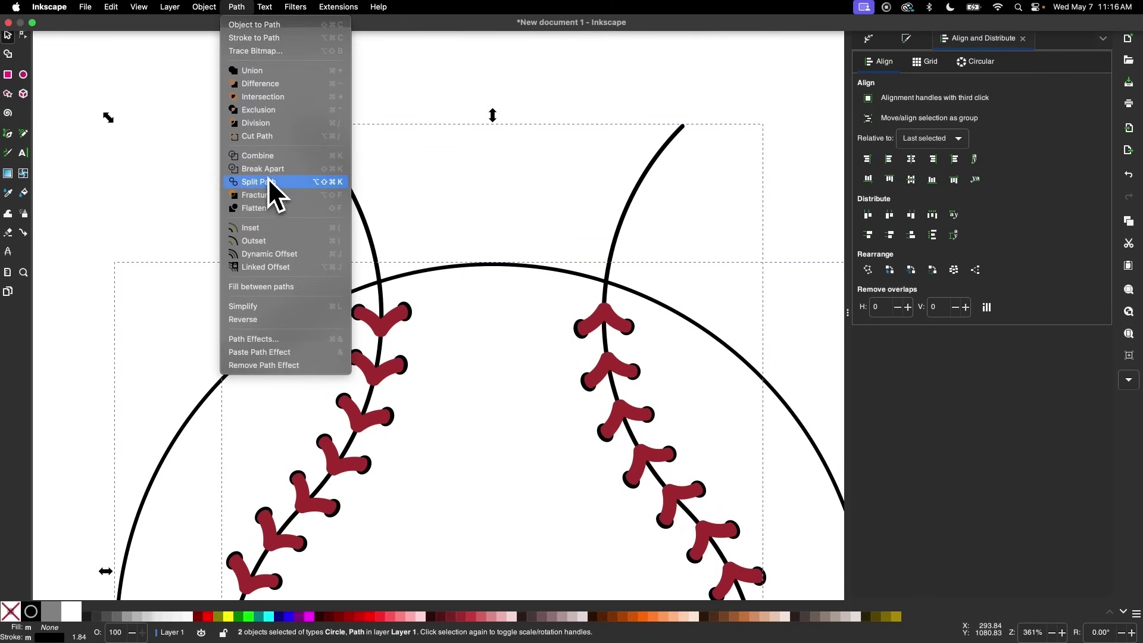
{"action": "left_click", "coordinate": [269, 135]}
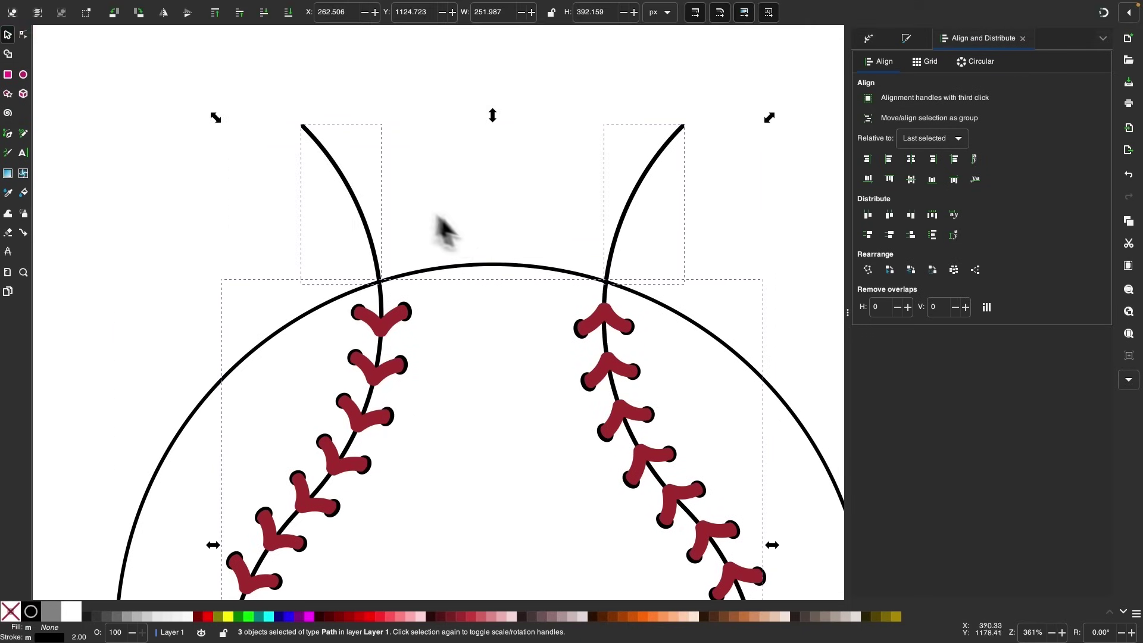
Step: Delete the left and right seam ends poking above the circle
{"action": "left_click", "coordinate": [495, 241]}
{"action": "left_click", "coordinate": [365, 206]}
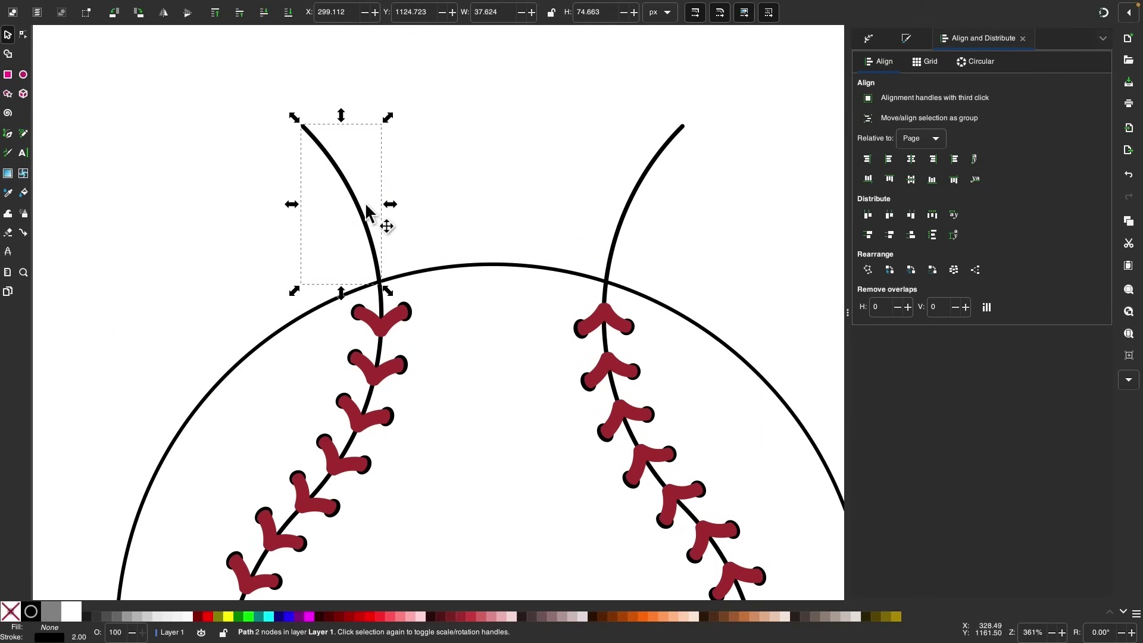
{"action": "key", "text": "Delete"}
{"action": "left_click", "coordinate": [635, 190]}
{"action": "key", "text": "Delete"}
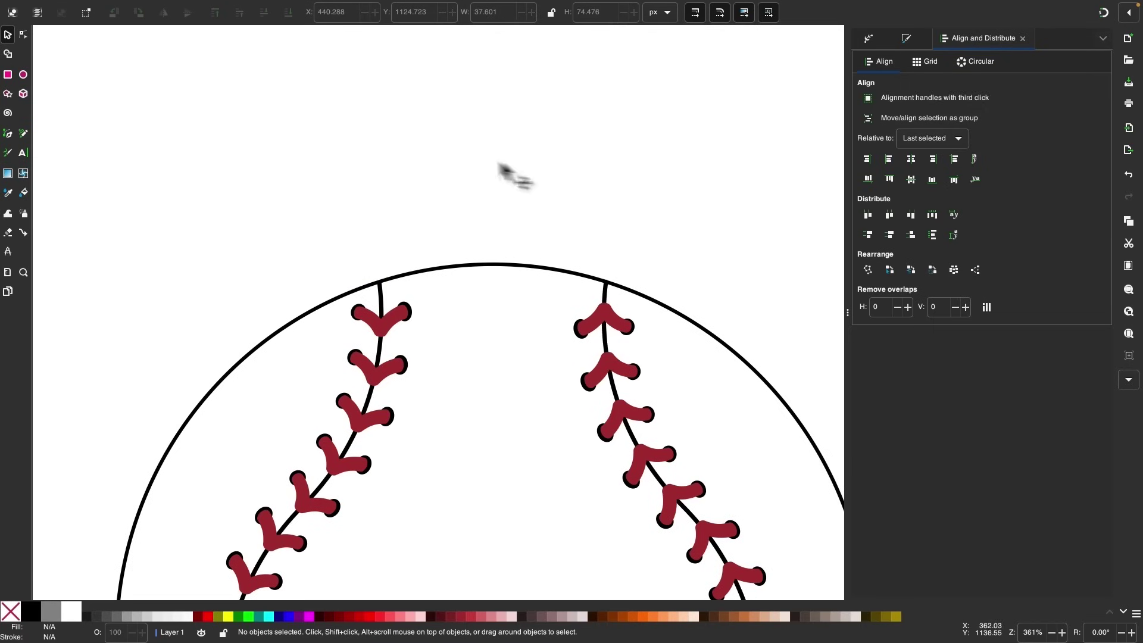
{"action": "scroll", "coordinate": [146, 262], "scroll_direction": "down", "scroll_amount": 5}
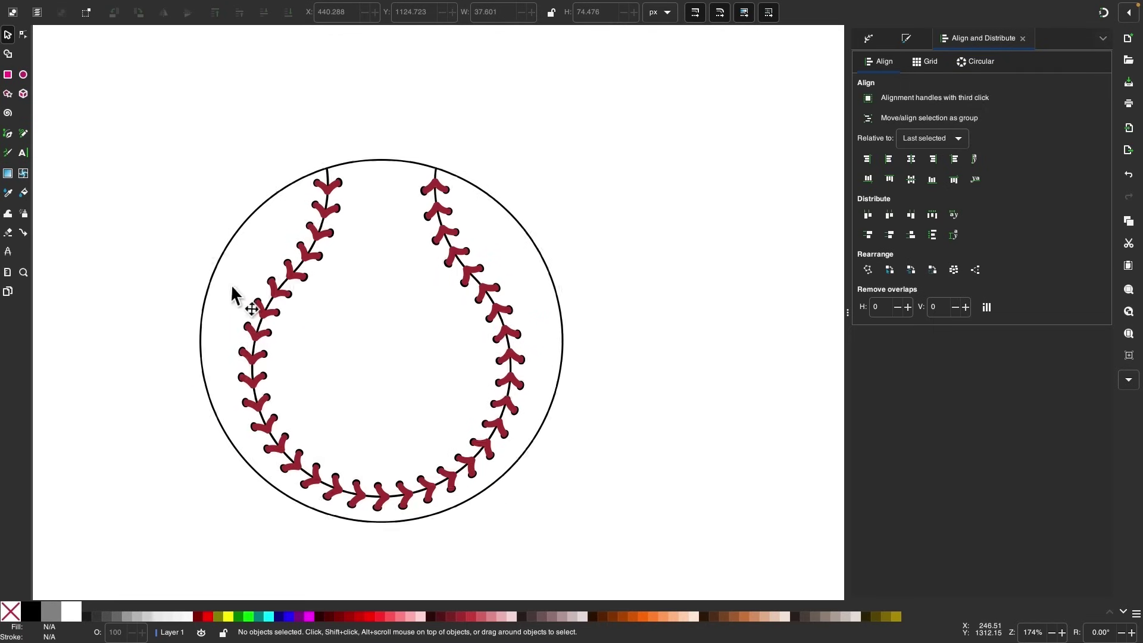
{"action": "scroll", "coordinate": [393, 304], "scroll_direction": "up", "scroll_amount": 10}
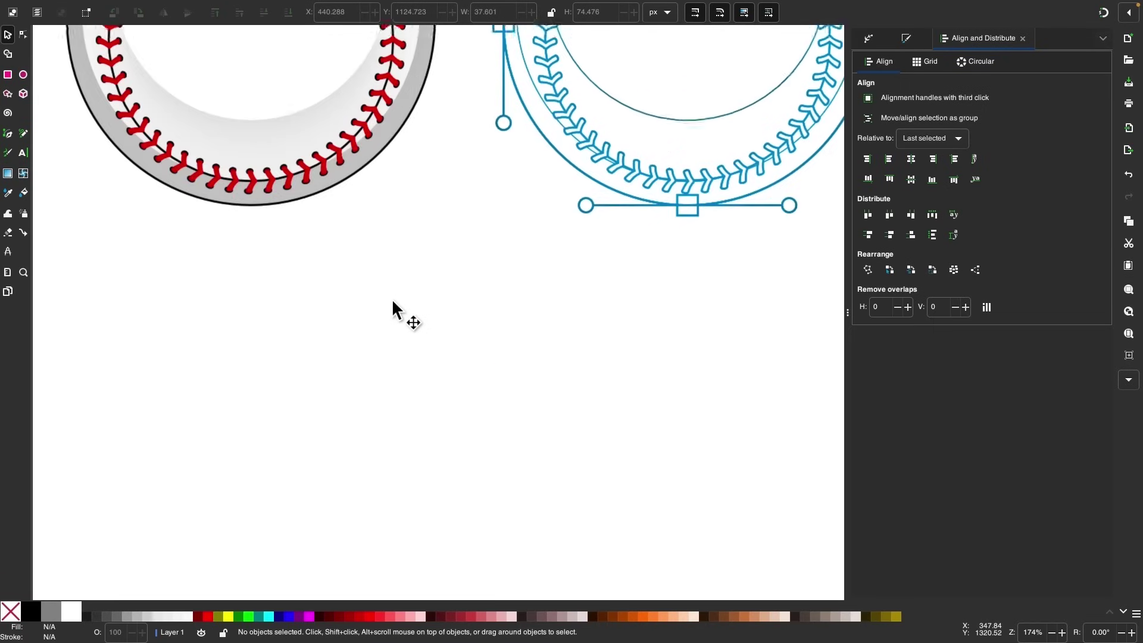
{"action": "scroll", "coordinate": [391, 299], "scroll_direction": "up", "scroll_amount": 5}
{"action": "scroll", "coordinate": [392, 298], "scroll_direction": "right", "scroll_amount": 4}
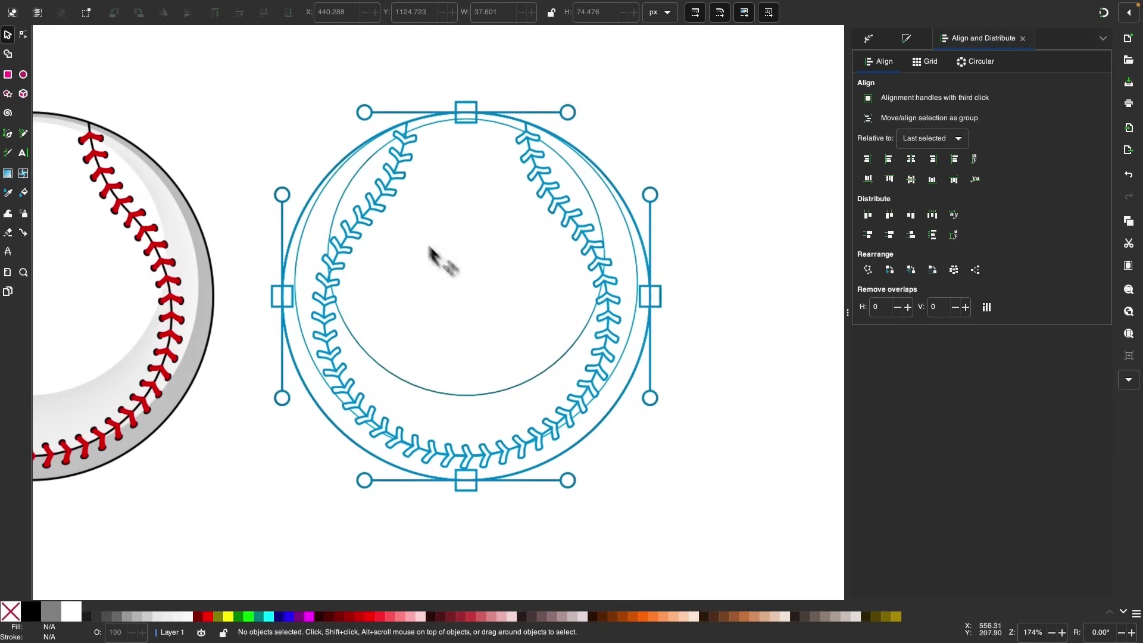
{"action": "scroll", "coordinate": [433, 298], "scroll_direction": "left", "scroll_amount": 6}
{"action": "scroll", "coordinate": [369, 274], "scroll_direction": "down", "scroll_amount": 2}
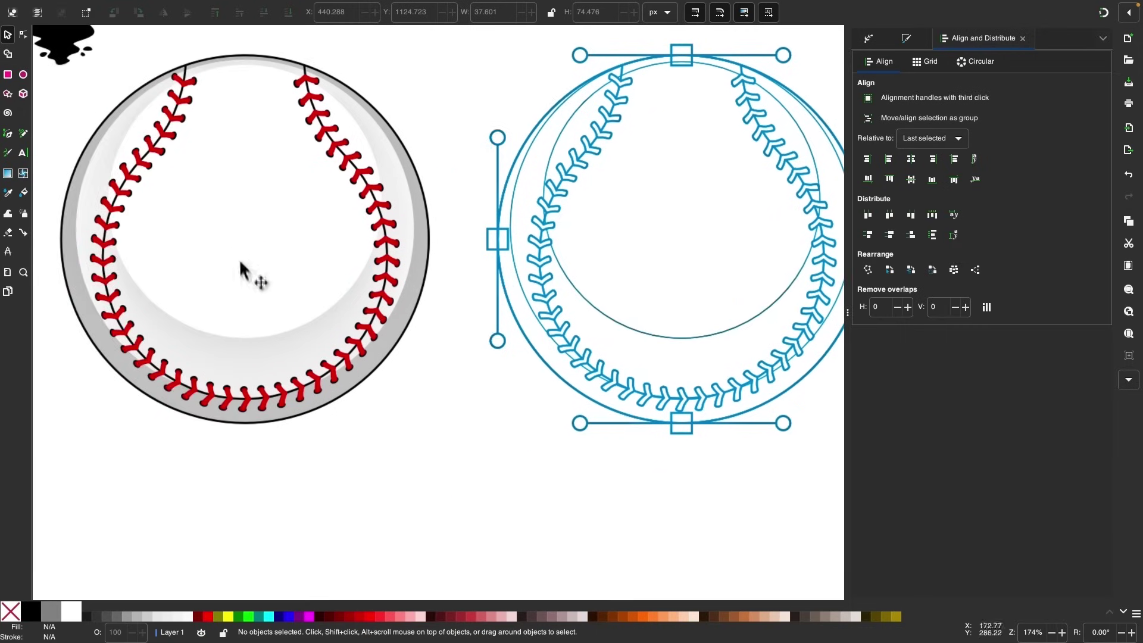
{"action": "scroll", "coordinate": [324, 479], "scroll_direction": "down", "scroll_amount": 10}
{"action": "scroll", "coordinate": [348, 480], "scroll_direction": "down", "scroll_amount": 2}
{"action": "scroll", "coordinate": [347, 479], "scroll_direction": "left", "scroll_amount": 1}
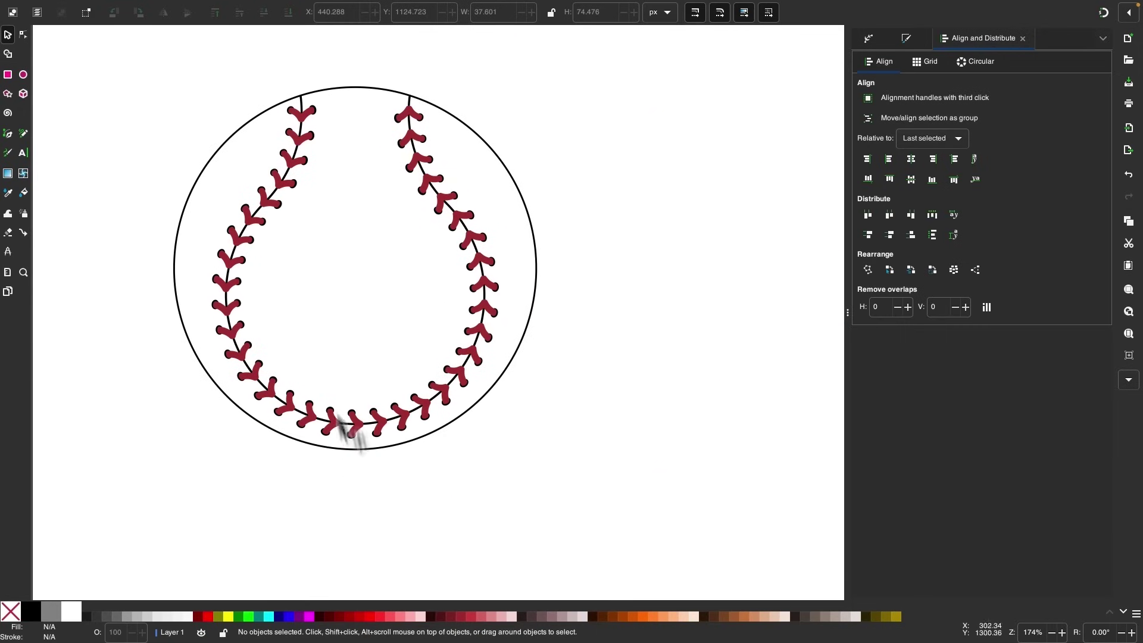
{"action": "left_click", "coordinate": [211, 155]}
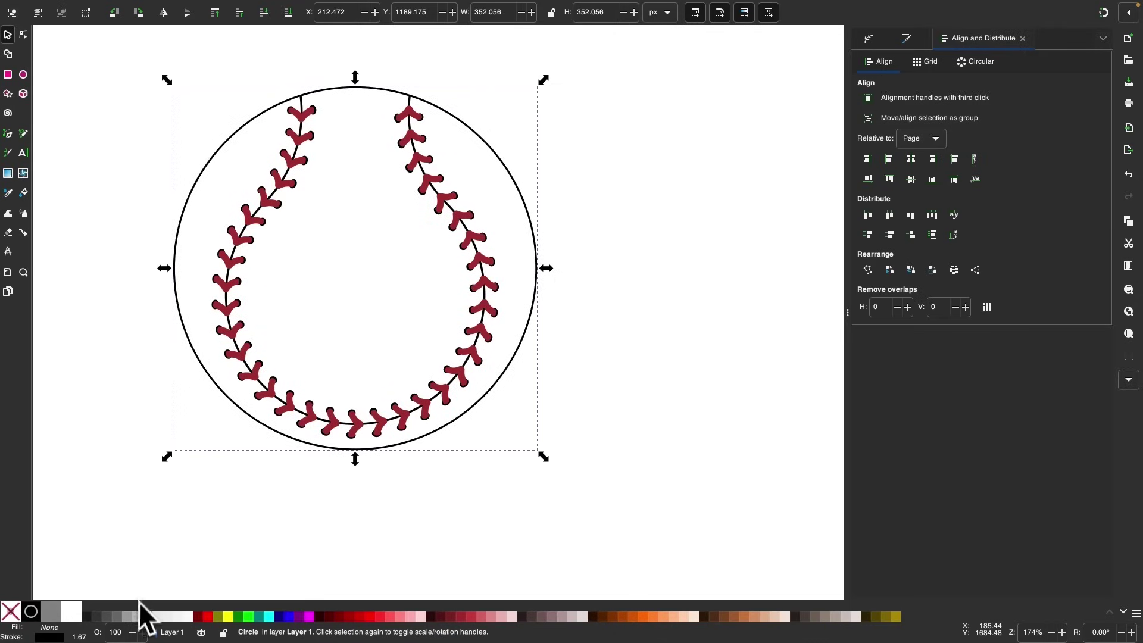
Step: Fill the copied circle with mid grey, trying and undoing a Lower
{"action": "left_click", "coordinate": [127, 617]}
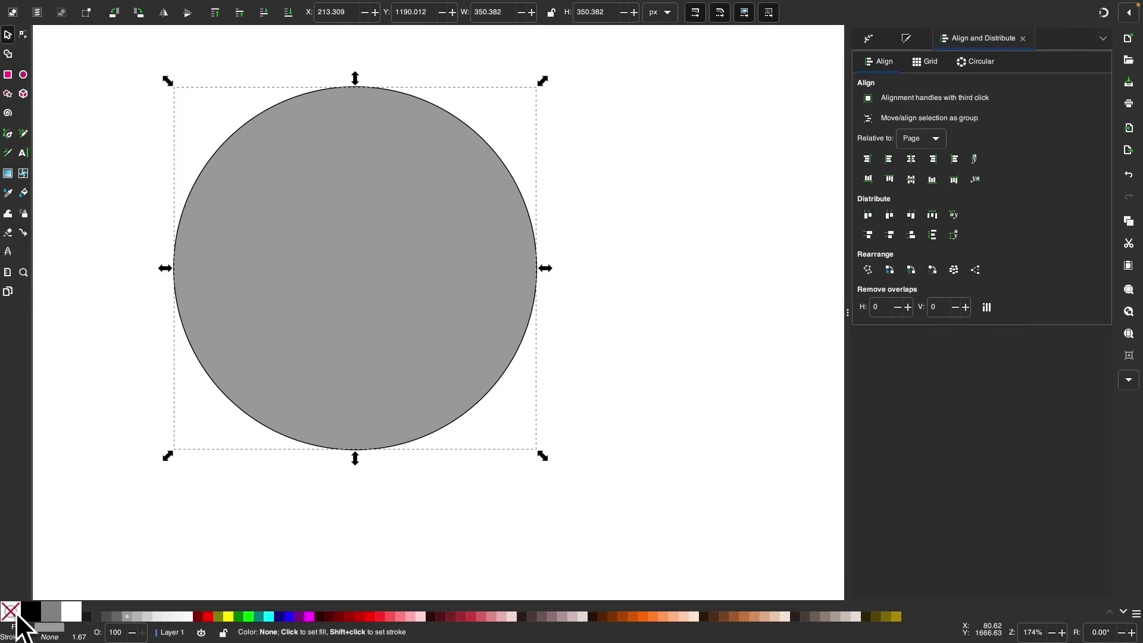
{"action": "scroll", "coordinate": [410, 125], "scroll_direction": "left", "scroll_amount": 2}
{"action": "scroll", "coordinate": [406, 150], "scroll_direction": "up", "scroll_amount": 1}
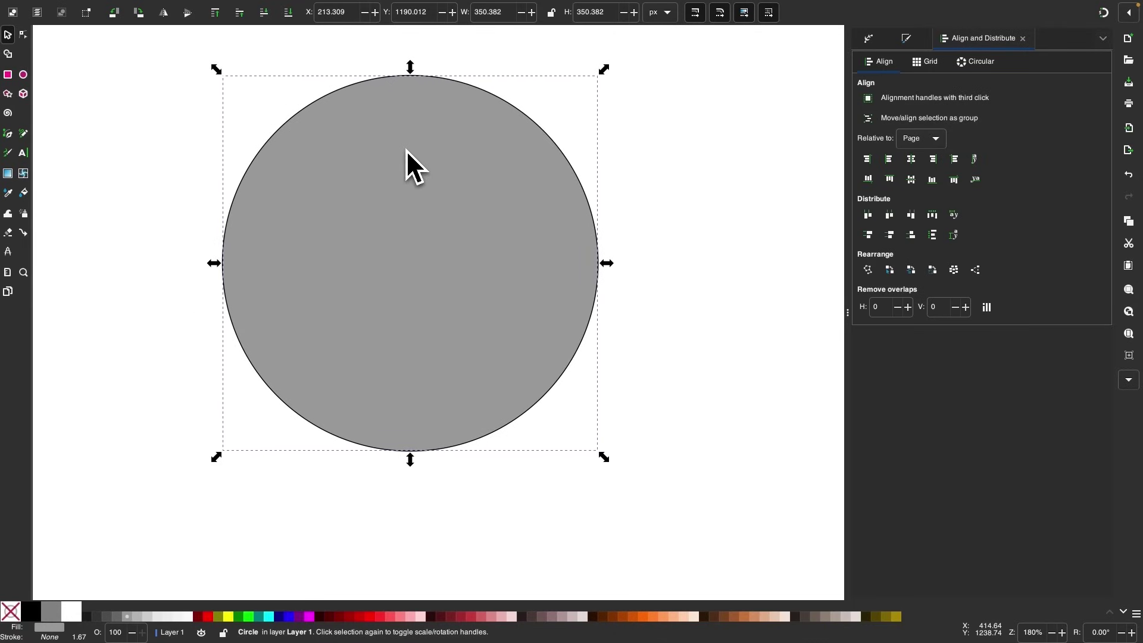
{"action": "left_click", "coordinate": [288, 13]}
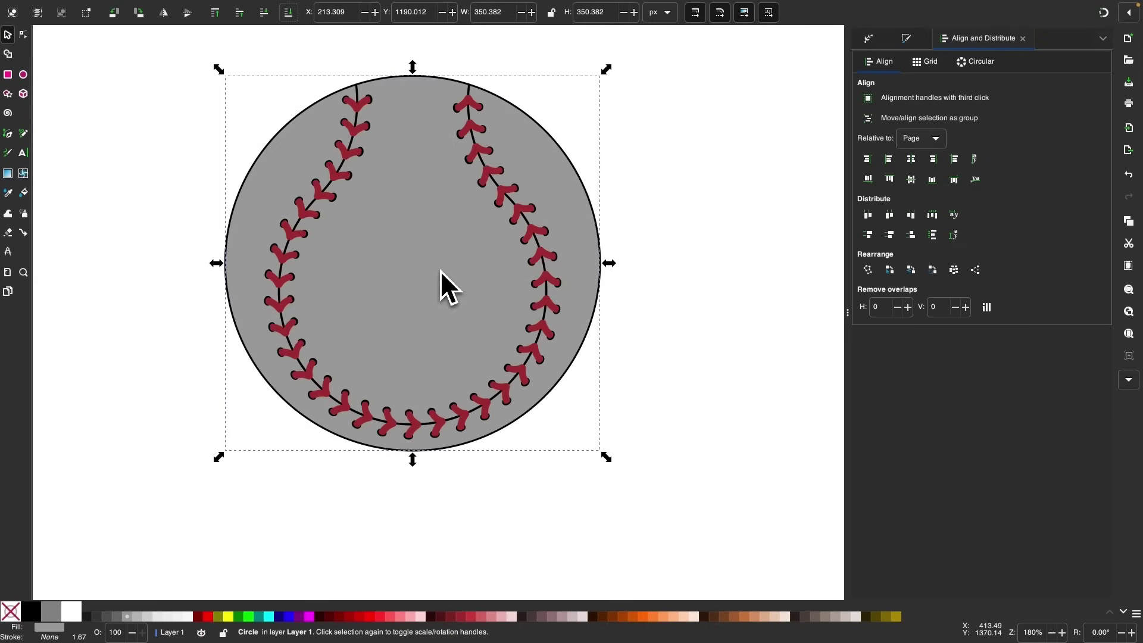
{"action": "key", "text": "ctrl+z"}
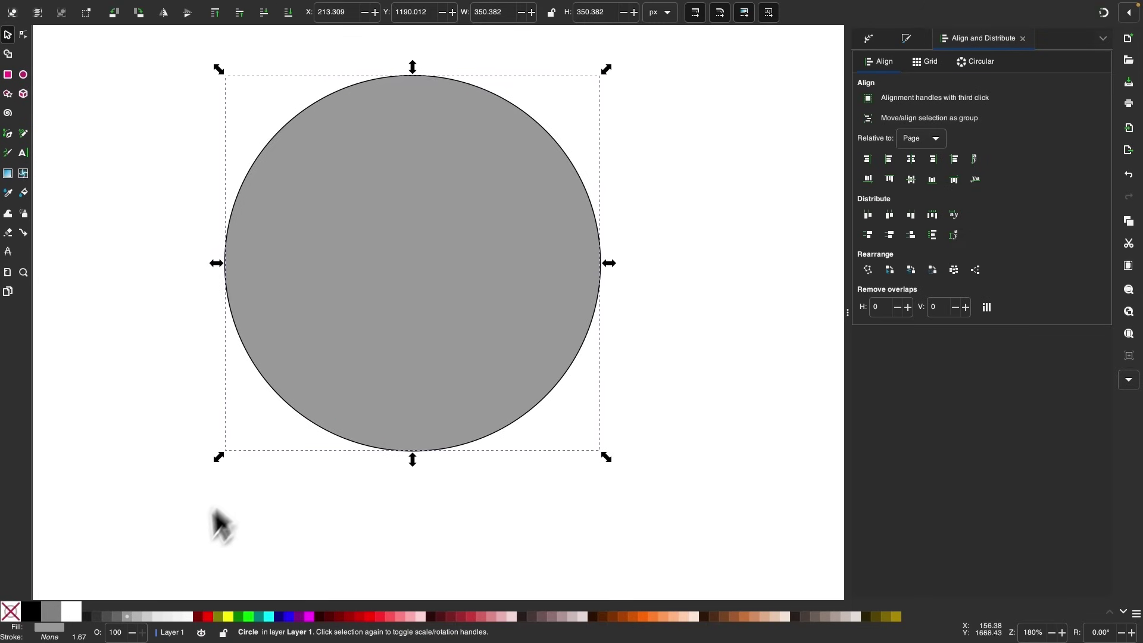
Step: Give the circle a 10% Gray fill and resize it to about 321 px
{"action": "left_click", "coordinate": [160, 618]}
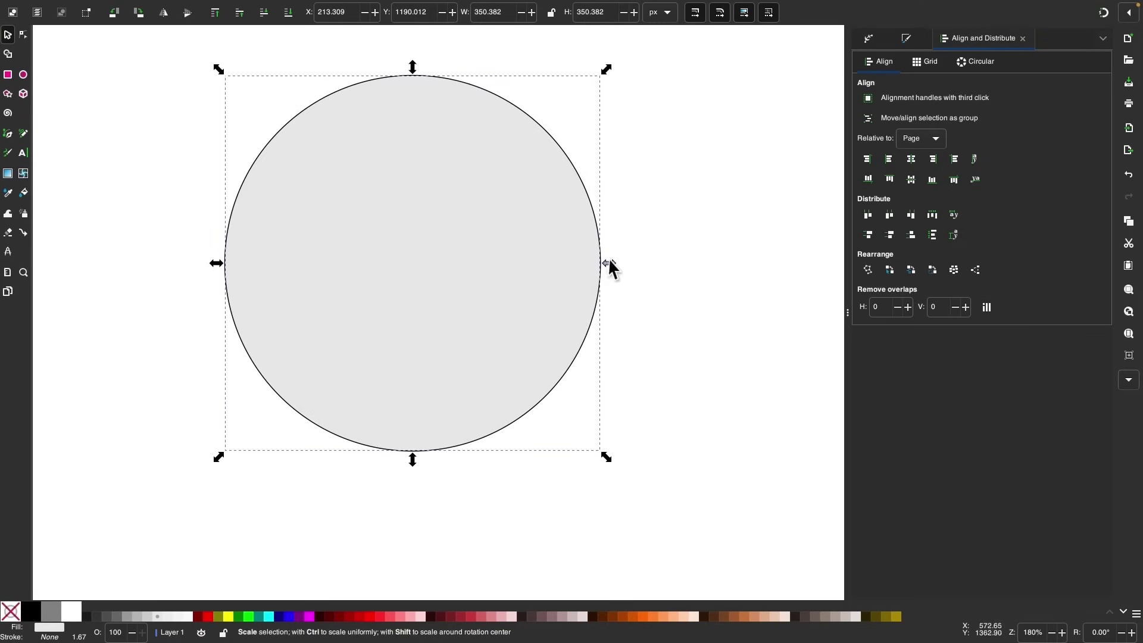
{"action": "left_click_drag", "start_coordinate": [608, 262], "coordinate": [580, 265]}
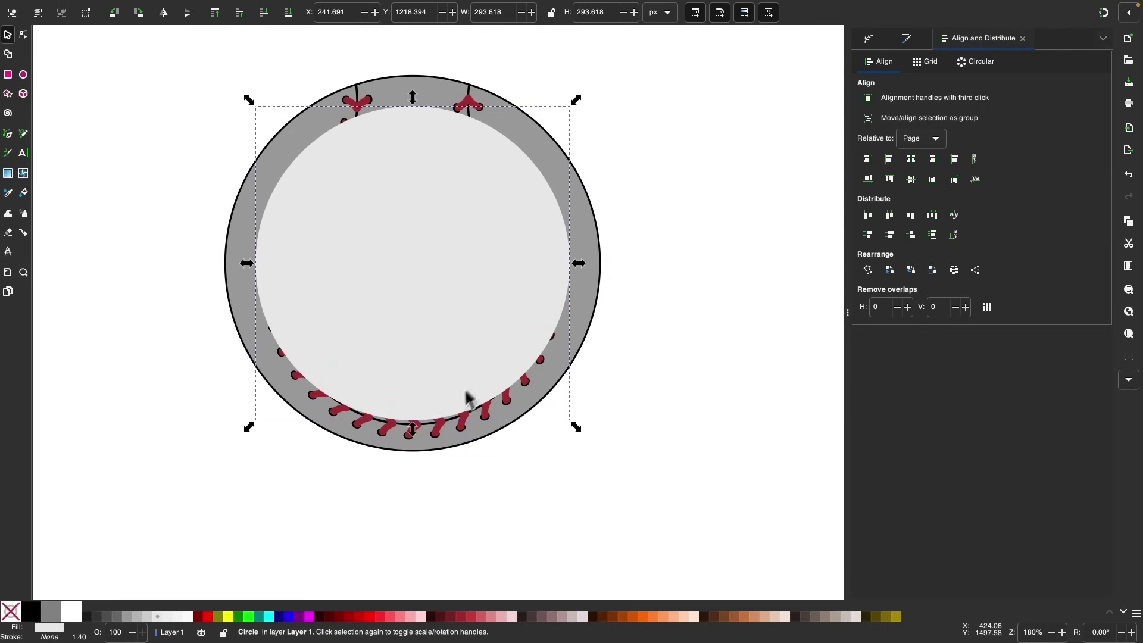
{"action": "scroll", "coordinate": [432, 443], "scroll_direction": "up", "scroll_amount": 4}
{"action": "left_click_drag", "start_coordinate": [364, 372], "coordinate": [377, 382]}
{"action": "scroll", "coordinate": [376, 384], "scroll_direction": "down", "scroll_amount": 3}
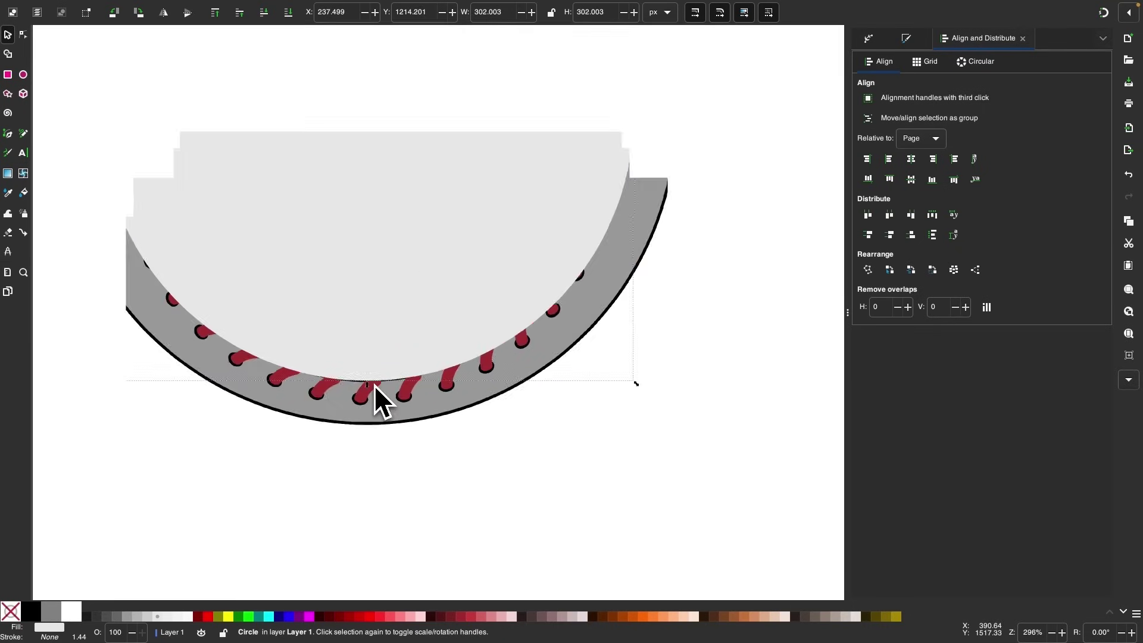
{"action": "scroll", "coordinate": [378, 340], "scroll_direction": "up", "scroll_amount": 10}
{"action": "scroll", "coordinate": [378, 340], "scroll_direction": "left", "scroll_amount": 5}
{"action": "scroll", "coordinate": [383, 264], "scroll_direction": "down", "scroll_amount": 2}
{"action": "scroll", "coordinate": [393, 261], "scroll_direction": "right", "scroll_amount": 1}
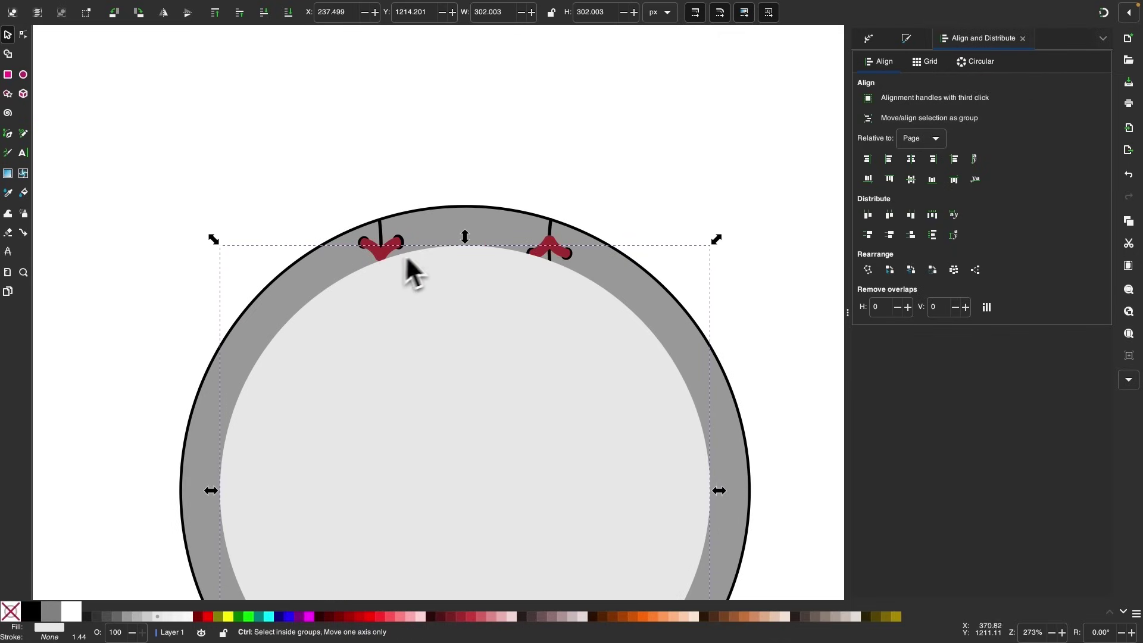
{"action": "left_click_drag", "start_coordinate": [469, 234], "coordinate": [477, 204]}
{"action": "scroll", "coordinate": [461, 253], "scroll_direction": "down", "scroll_amount": 5}
{"action": "scroll", "coordinate": [446, 248], "scroll_direction": "right", "scroll_amount": 2}
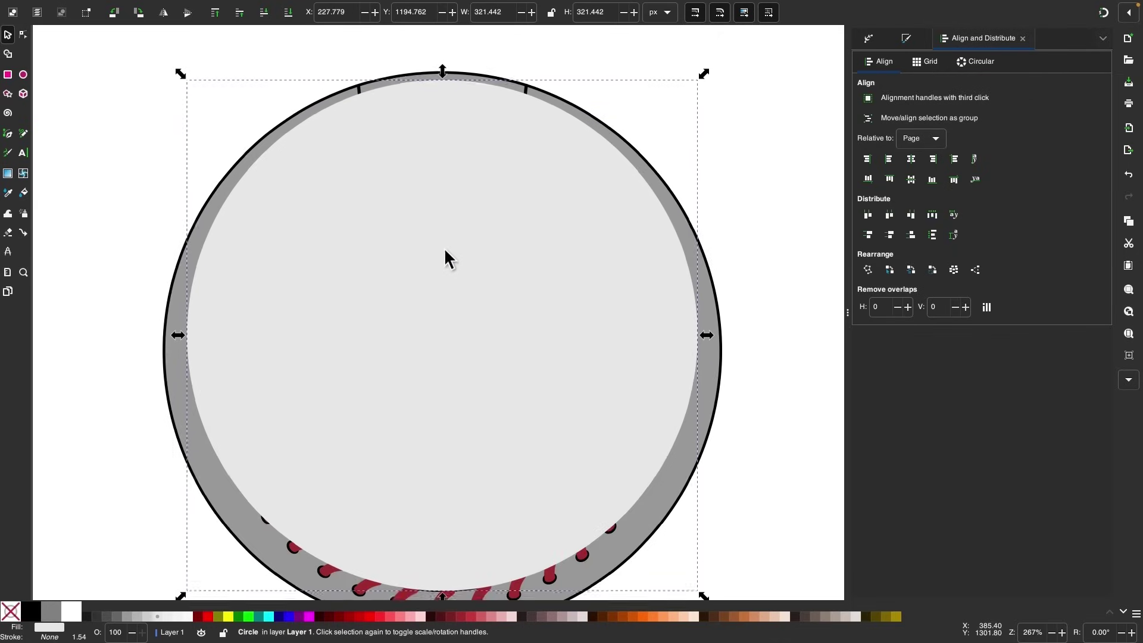
Step: Lower the light grey circle two steps in the stacking order
{"action": "left_click", "coordinate": [265, 13]}
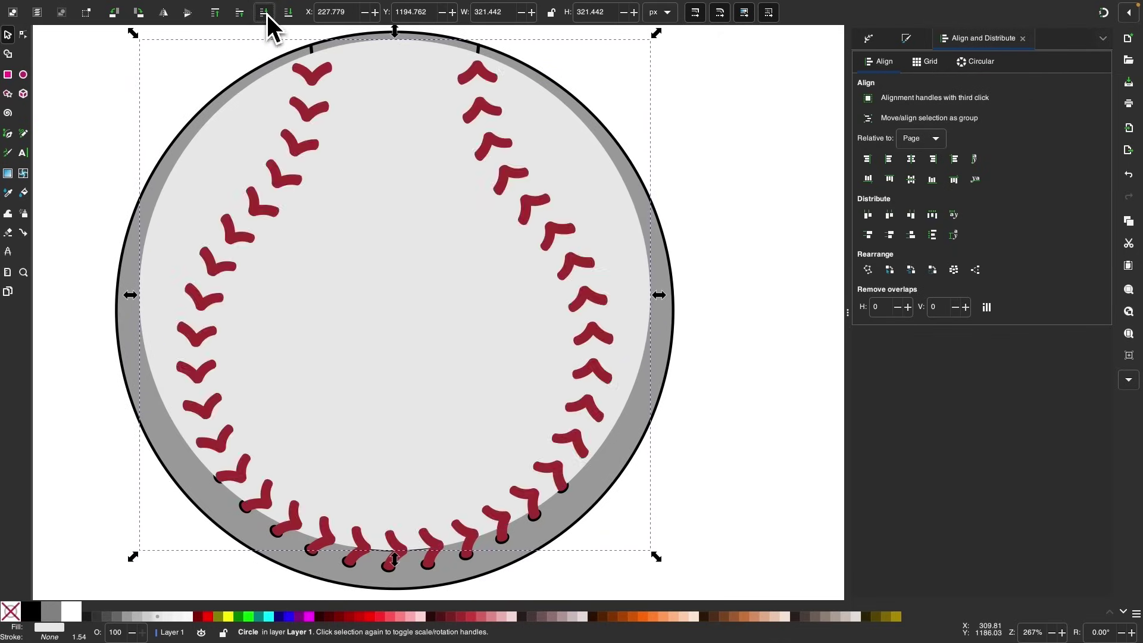
{"action": "left_click", "coordinate": [266, 13]}
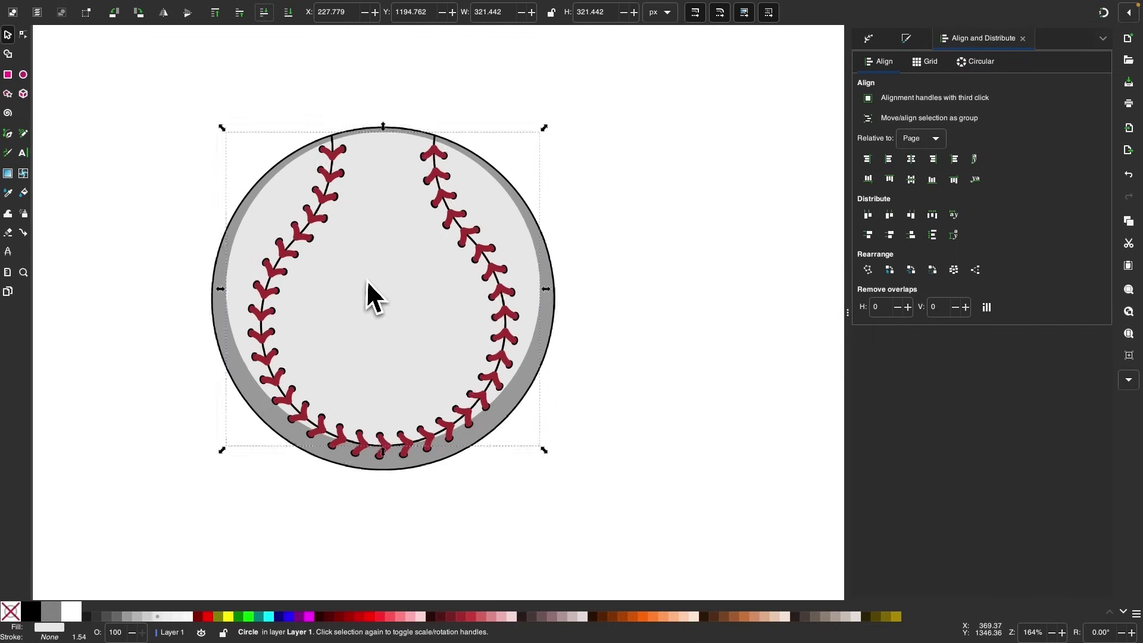
{"action": "scroll", "coordinate": [366, 280], "scroll_direction": "down", "scroll_amount": 3}
{"action": "scroll", "coordinate": [365, 282], "scroll_direction": "left", "scroll_amount": 2}
Step: Raise the inner circle, fill it white, resize it to 262.335 px and lower it beneath the stitches
{"action": "key", "text": "Home"}
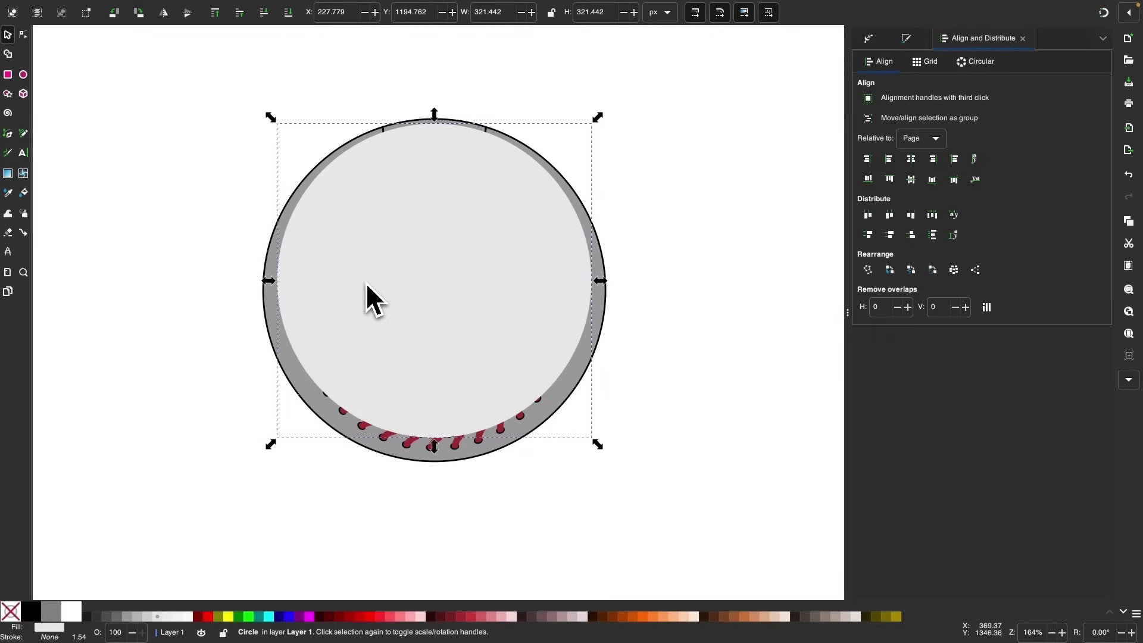
{"action": "left_click", "coordinate": [74, 612]}
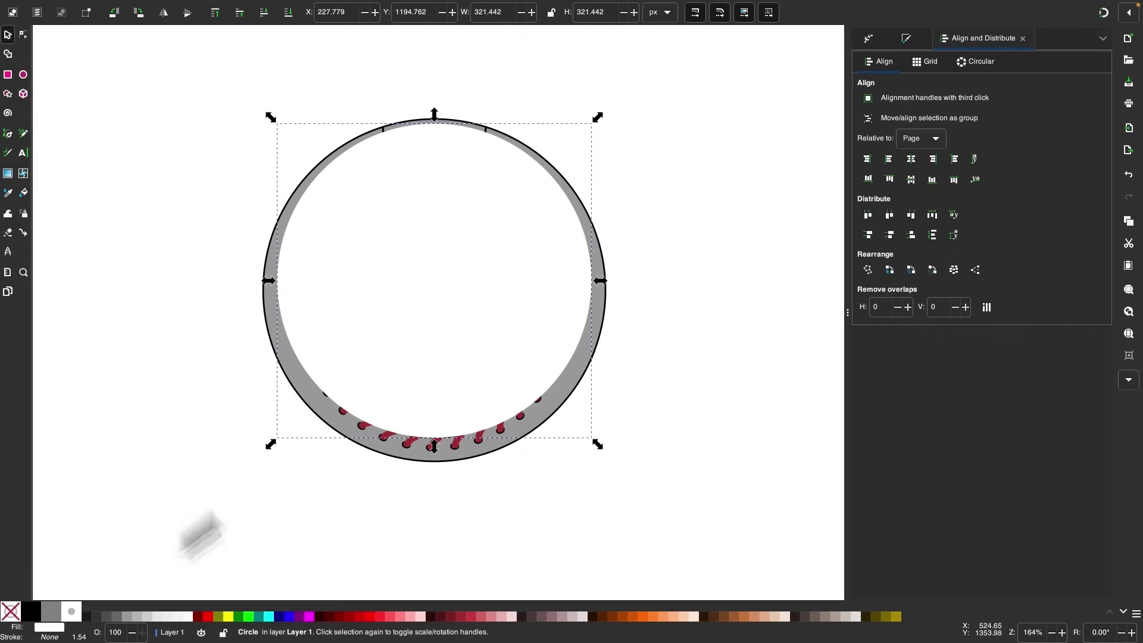
{"action": "left_click_drag", "start_coordinate": [605, 280], "coordinate": [567, 275]}
{"action": "left_click_drag", "start_coordinate": [435, 155], "coordinate": [440, 118]}
{"action": "left_click_drag", "start_coordinate": [434, 405], "coordinate": [434, 387]}
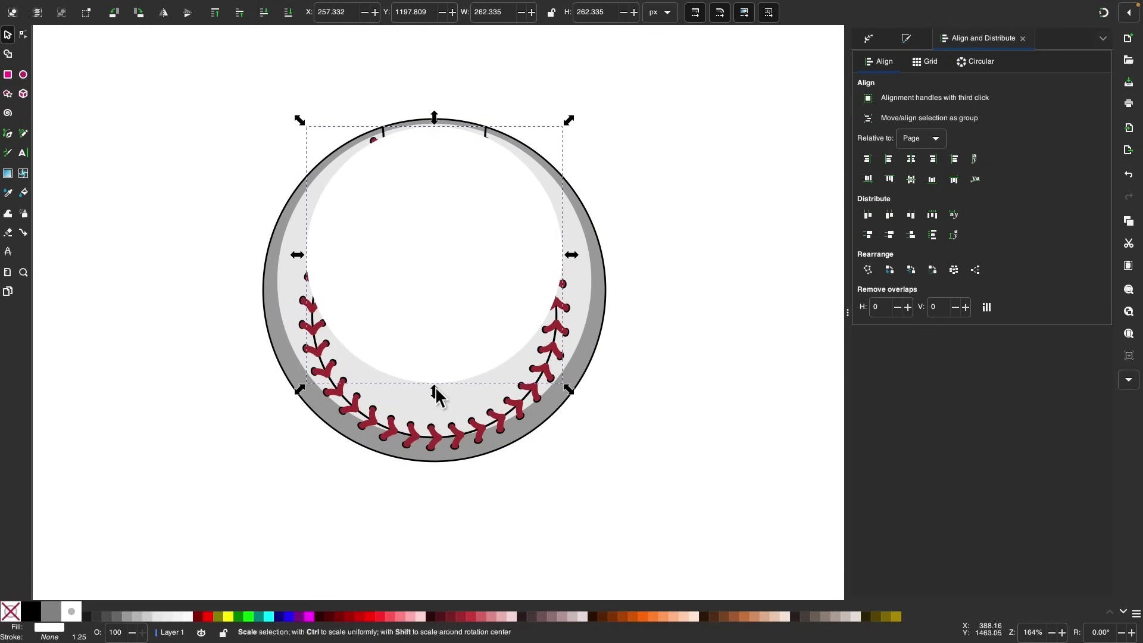
{"action": "left_click", "coordinate": [264, 13]}
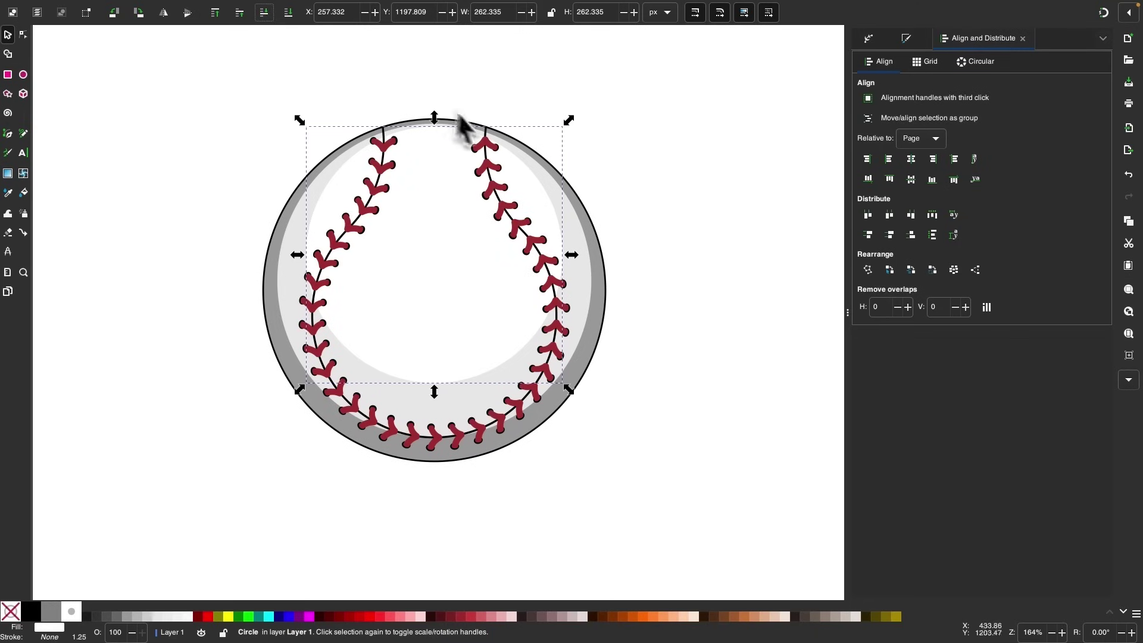
{"action": "left_click_drag", "start_coordinate": [440, 115], "coordinate": [440, 117]}
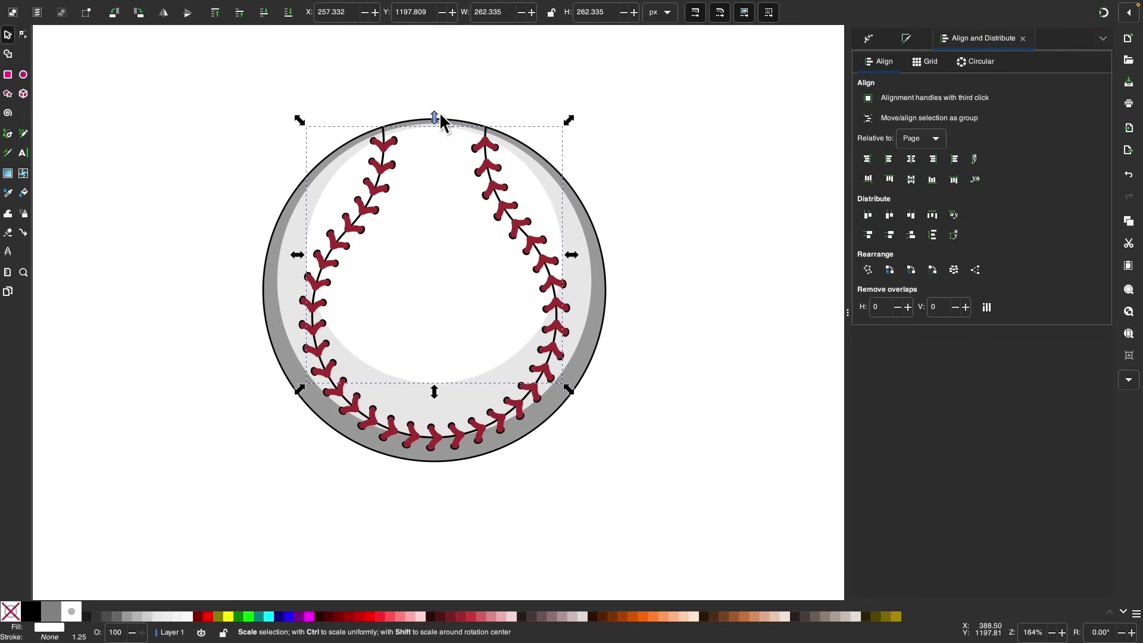
{"action": "scroll", "coordinate": [454, 204], "scroll_direction": "down", "scroll_amount": 3}
Step: Rubber-band select the seven baseball parts, 352.056 px across
{"action": "left_click", "coordinate": [428, 454]}
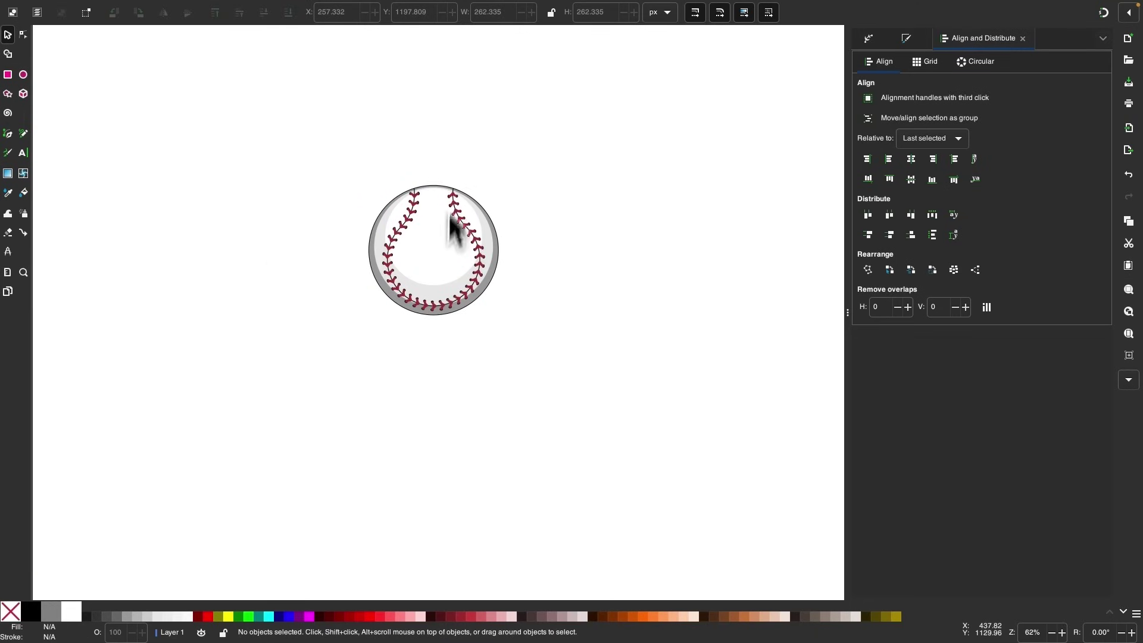
{"action": "scroll", "coordinate": [454, 179], "scroll_direction": "up", "scroll_amount": 2}
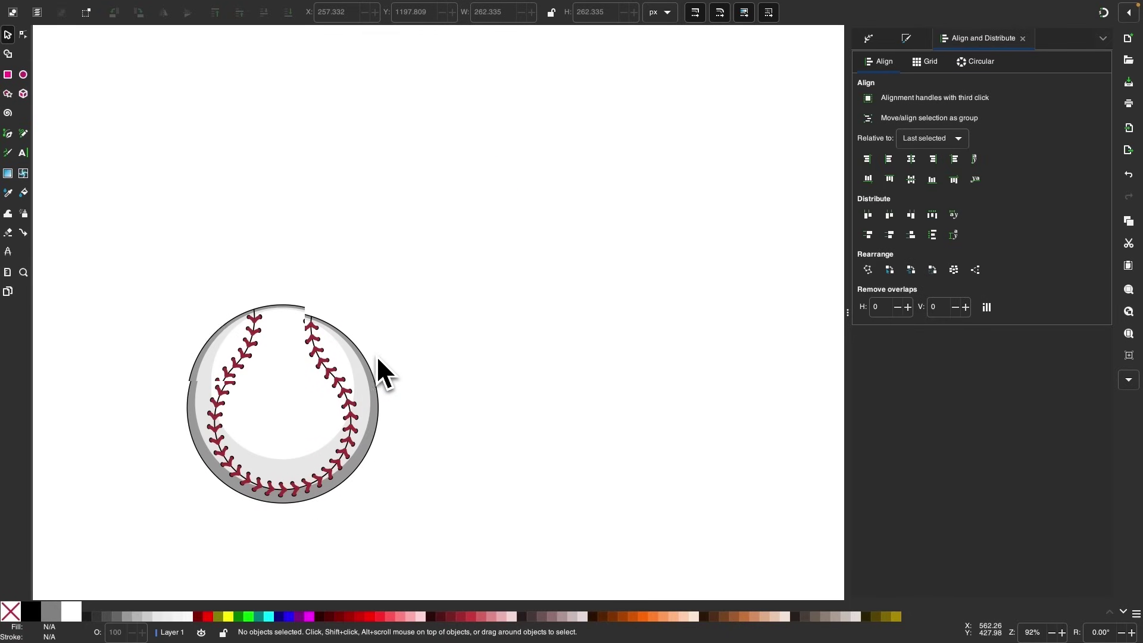
{"action": "scroll", "coordinate": [377, 356], "scroll_direction": "down", "scroll_amount": 4}
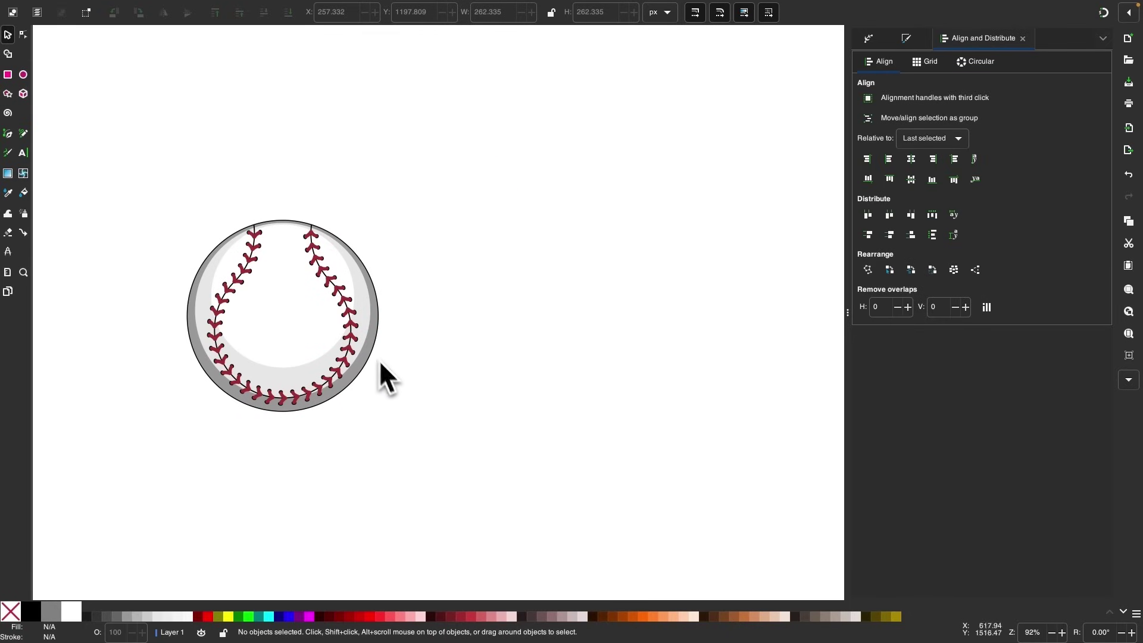
{"action": "mouse_move", "coordinate": [455, 466]}
{"action": "left_mouse_down"}
{"action": "mouse_move", "coordinate": [244, 181]}
{"action": "mouse_move", "coordinate": [156, 142]}
{"action": "left_mouse_up"}
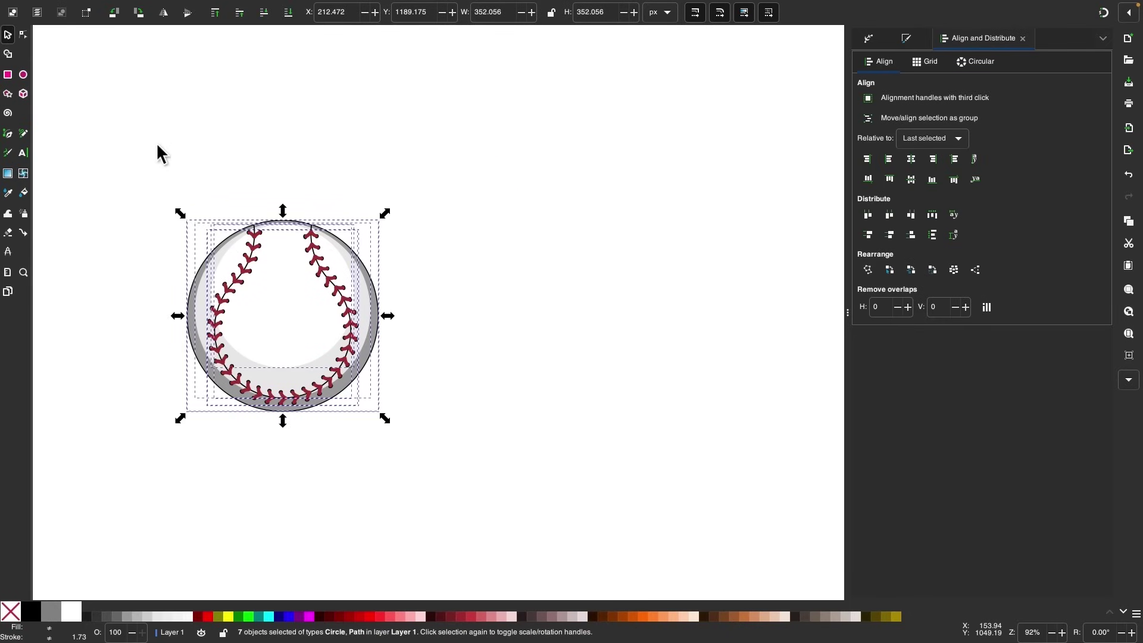
Step: Duplicate the baseball, move the copy to the right, and give it black strokes with no fill
{"action": "key", "text": "ctrl+d"}
{"action": "left_click_drag", "start_coordinate": [283, 297], "coordinate": [552, 296]}
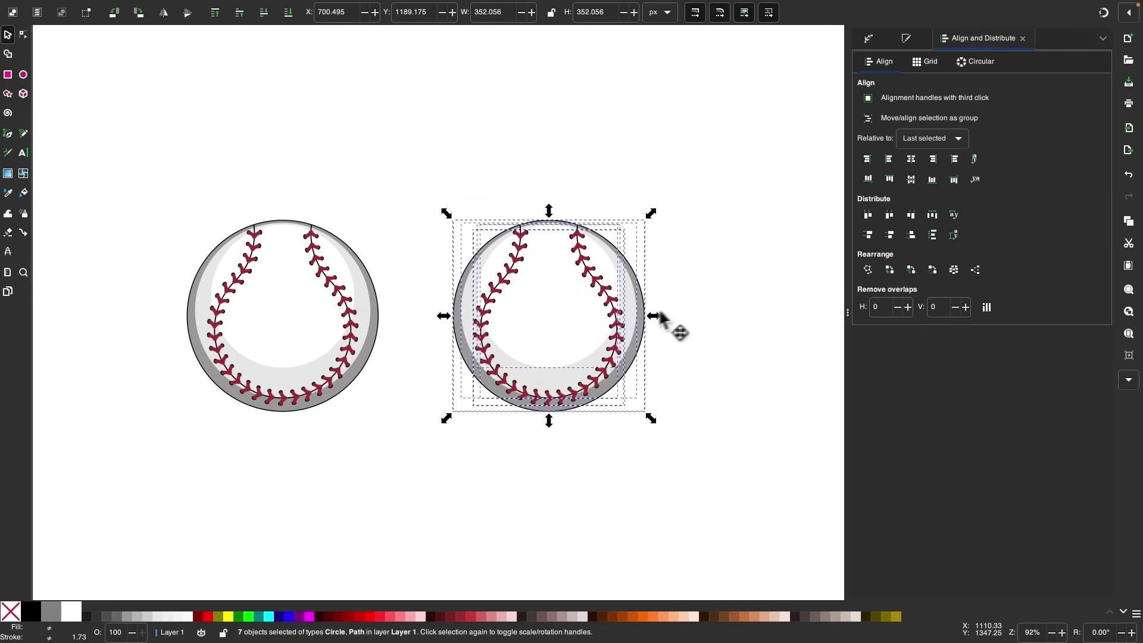
{"action": "scroll", "coordinate": [660, 315], "scroll_direction": "down", "scroll_amount": 2}
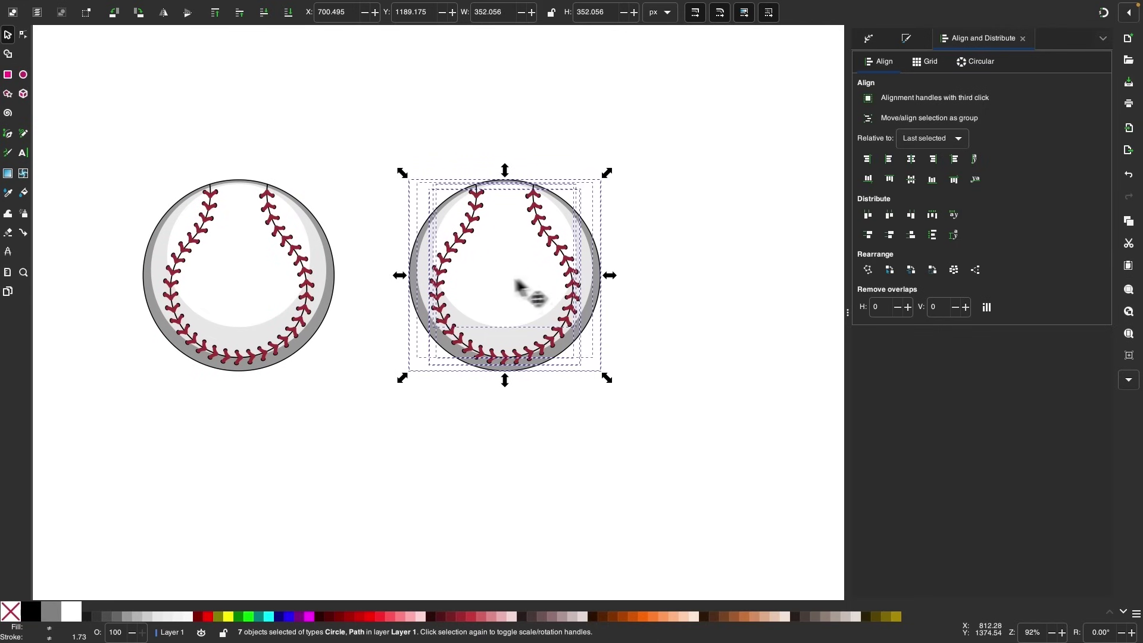
{"action": "left_click", "coordinate": [33, 613], "text": "shift"}
{"action": "scroll", "coordinate": [431, 438], "scroll_direction": "up", "scroll_amount": 2}
{"action": "scroll", "coordinate": [432, 437], "scroll_direction": "right", "scroll_amount": 3}
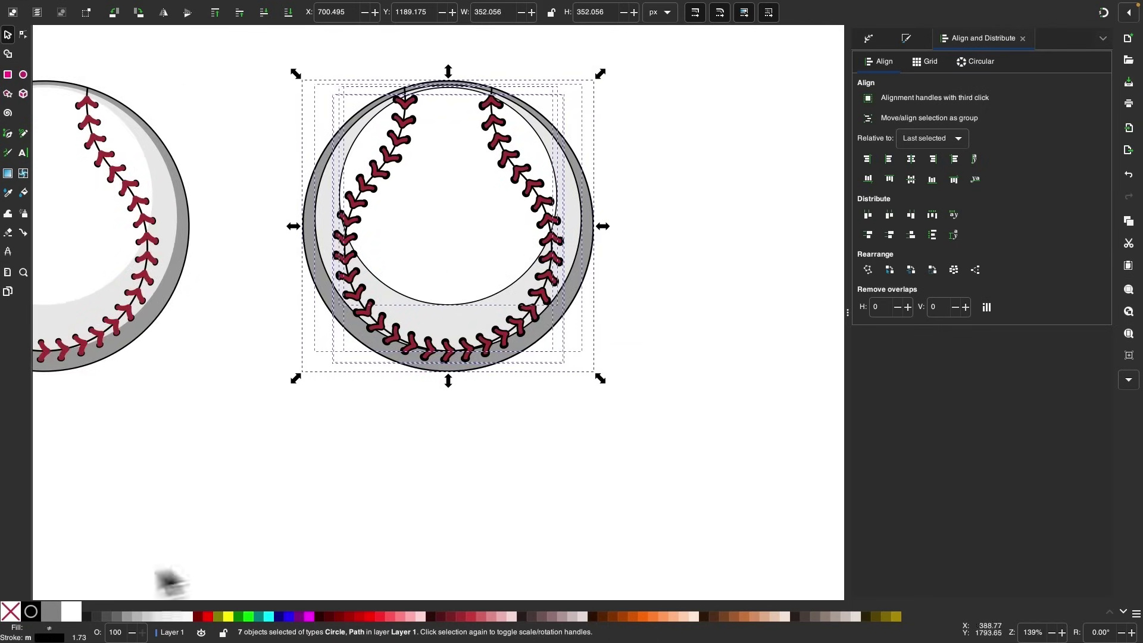
{"action": "left_click", "coordinate": [17, 616]}
{"action": "scroll", "coordinate": [357, 381], "scroll_direction": "up", "scroll_amount": 3}
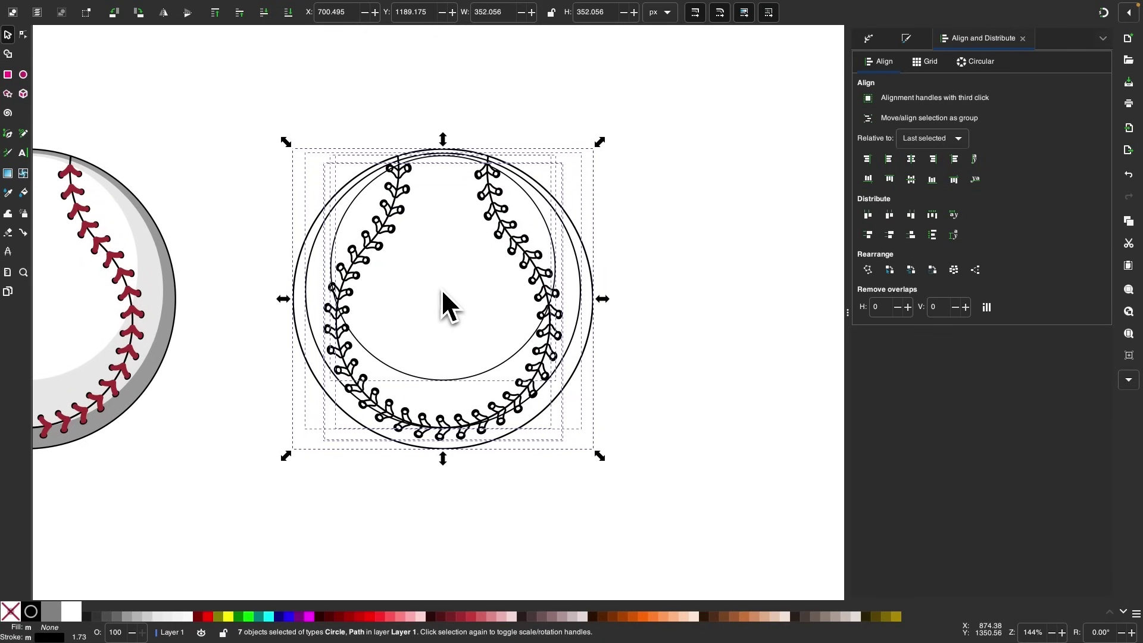
{"action": "scroll", "coordinate": [442, 288], "scroll_direction": "up", "scroll_amount": 1}
Step: Set the outline baseball's stroke width to 1 px
{"action": "left_click", "coordinate": [904, 40]}
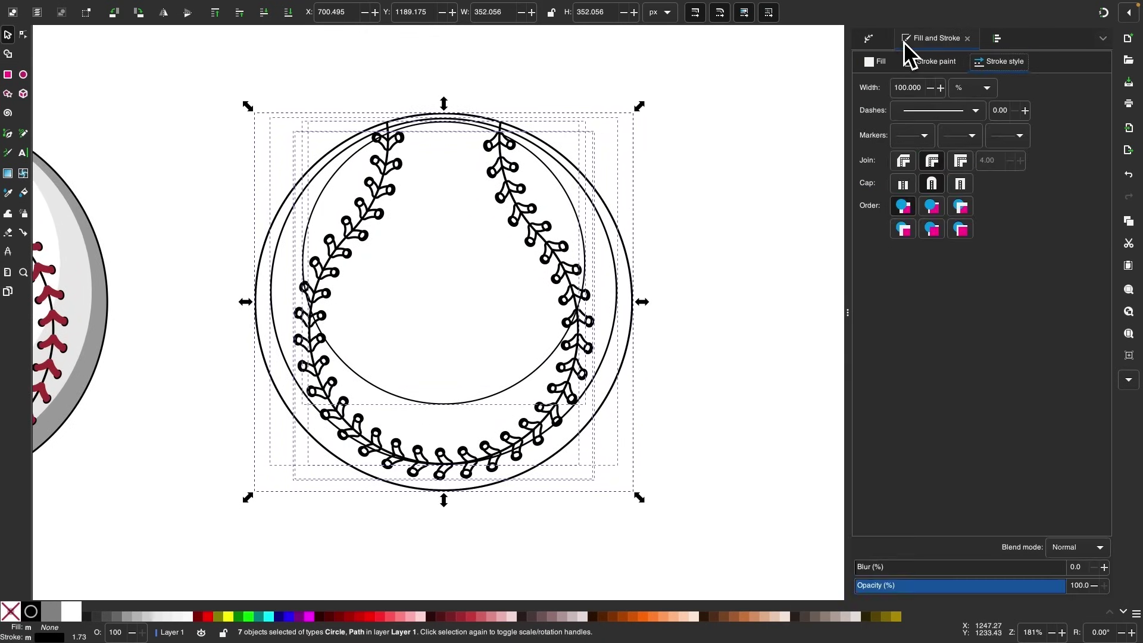
{"action": "left_click", "coordinate": [984, 89]}
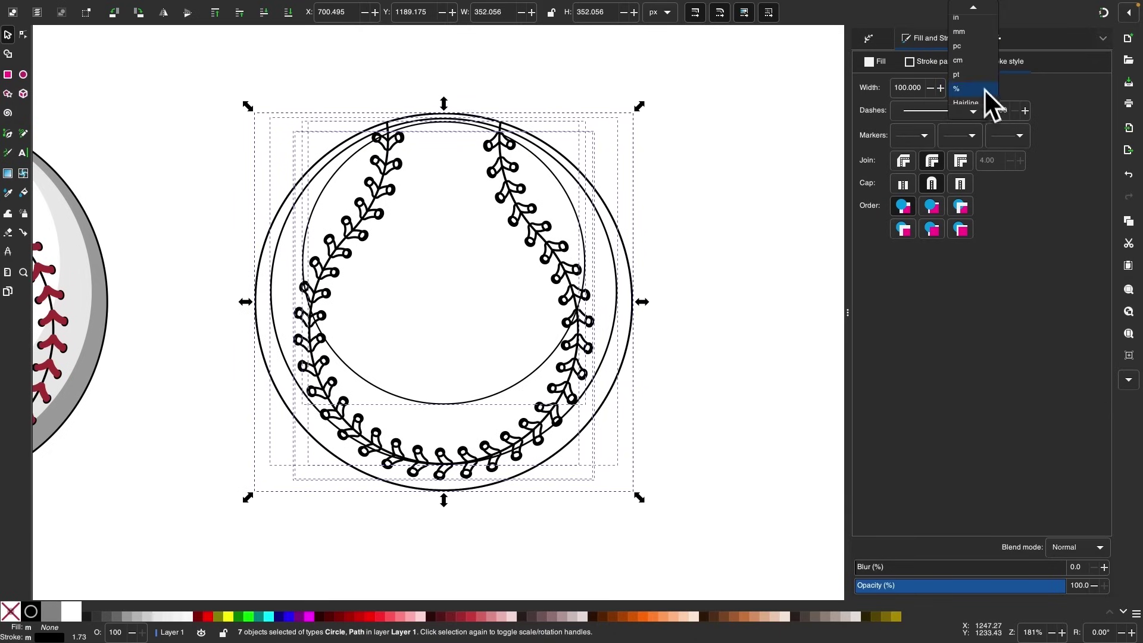
{"action": "left_click", "coordinate": [970, 88]}
{"action": "left_click", "coordinate": [970, 88]}
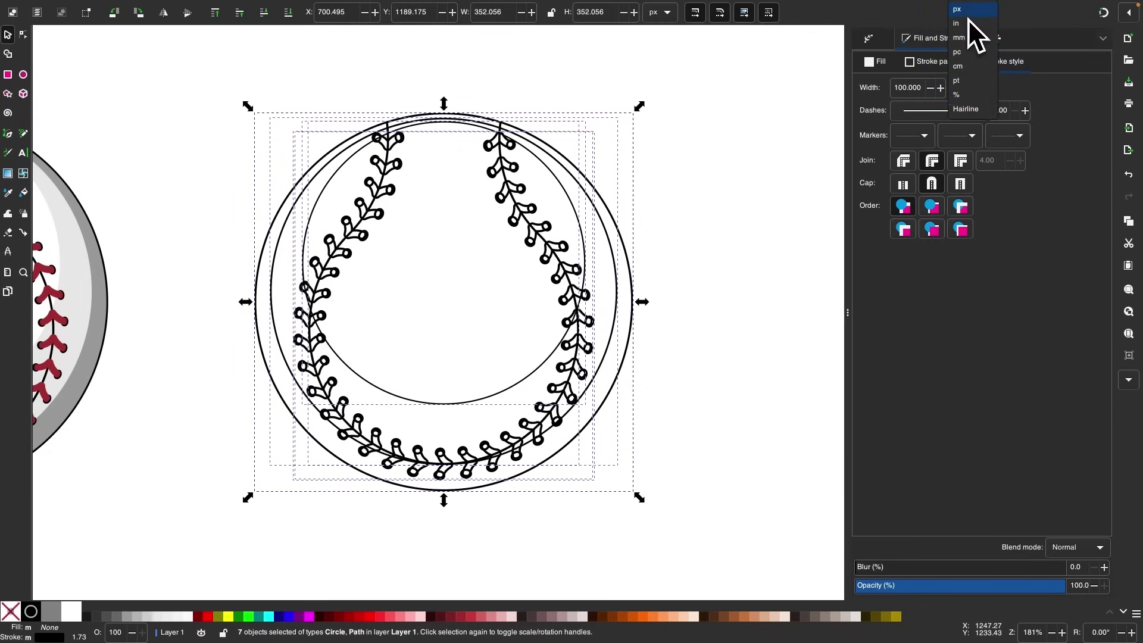
{"action": "left_click", "coordinate": [968, 14]}
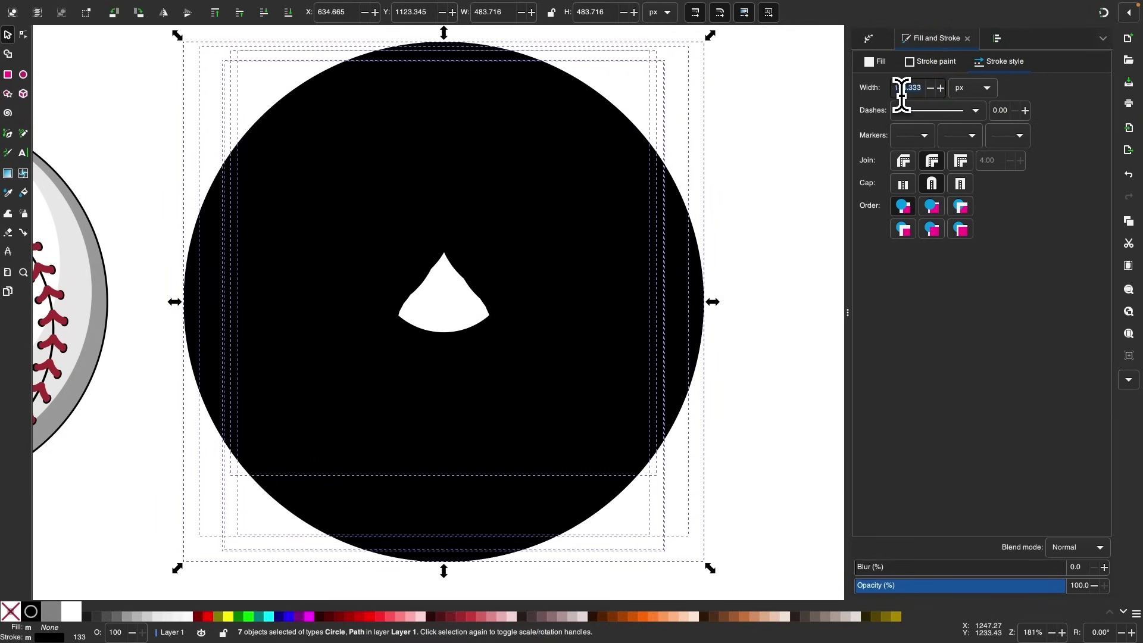
{"action": "type", "text": "1"}
{"action": "key", "text": "Return"}
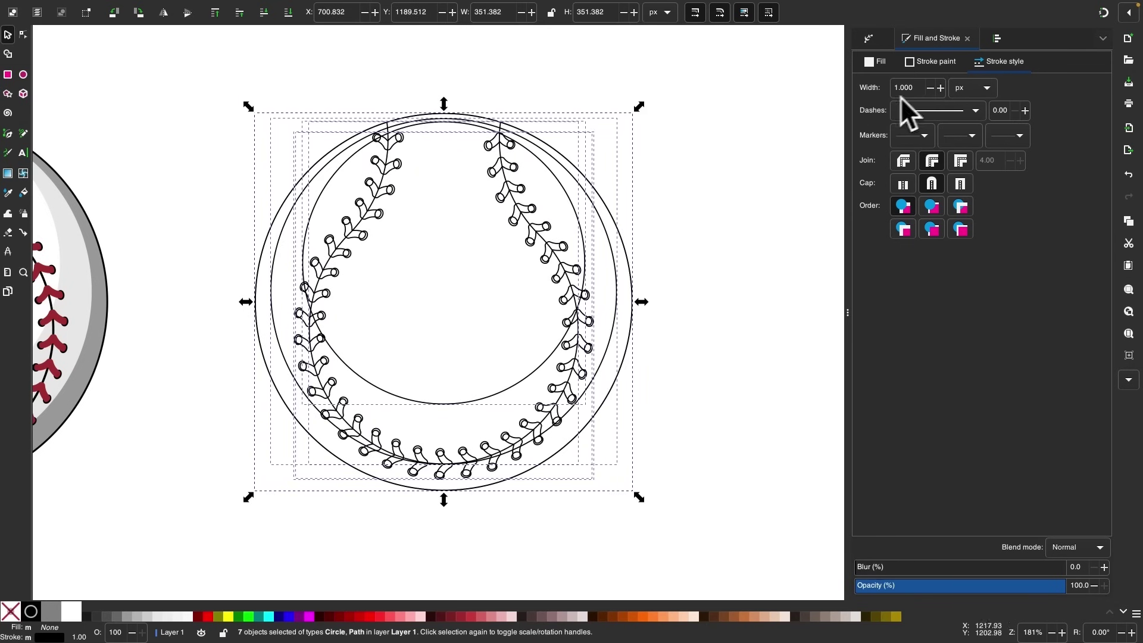
Step: Thin the inner and middle circles' strokes to 0.5 px, then deselect them
{"action": "left_click", "coordinate": [441, 287]}
{"action": "scroll", "coordinate": [315, 262], "scroll_direction": "up", "scroll_amount": 3}
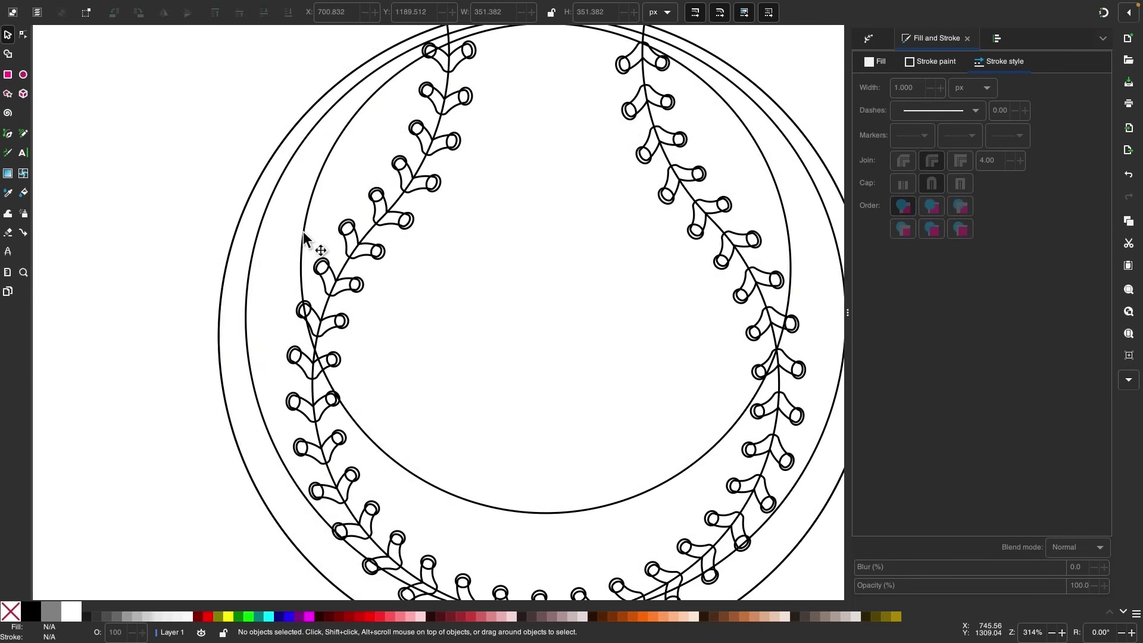
{"action": "left_click", "coordinate": [259, 233], "text": "shift"}
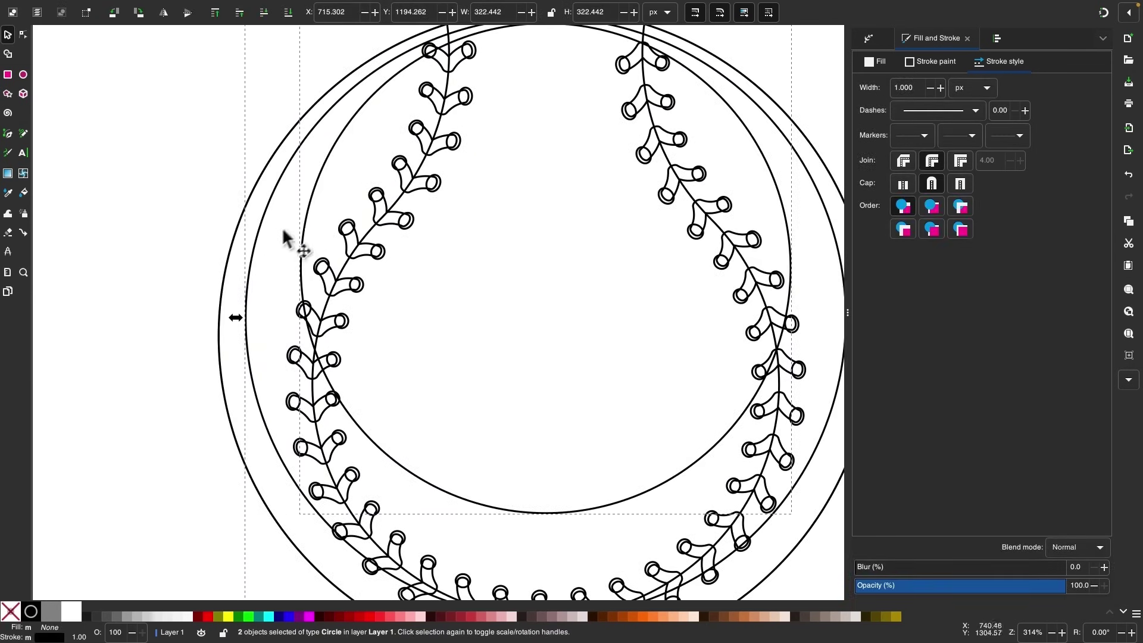
{"action": "left_click", "coordinate": [913, 89]}
{"action": "type", "text": ".5"}
{"action": "key", "text": "Return"}
{"action": "key", "text": "5"}
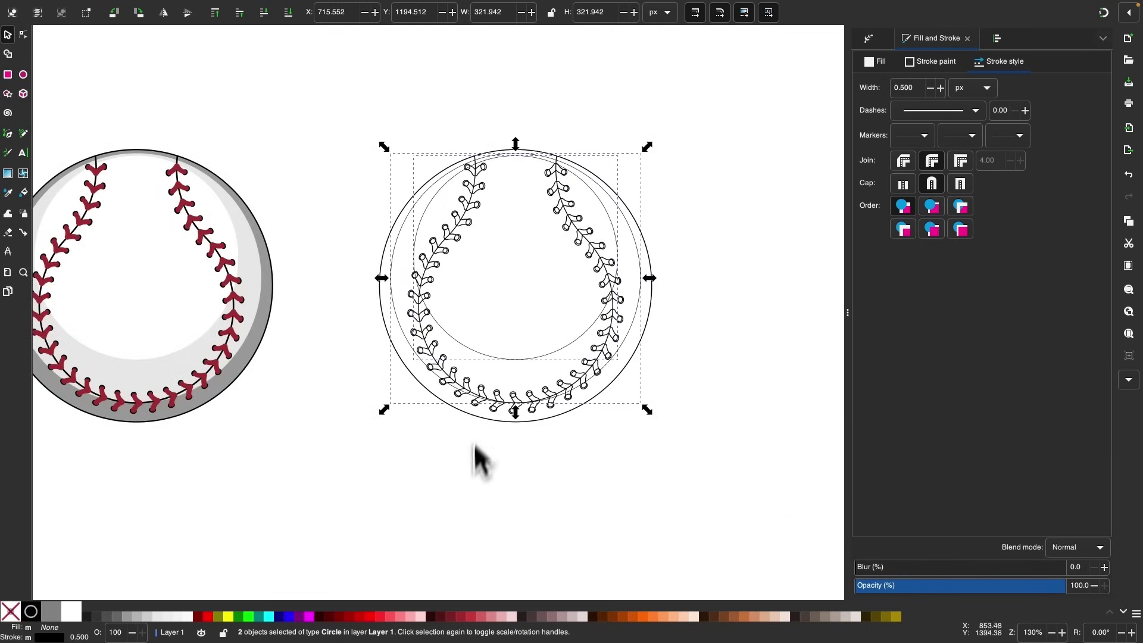
{"action": "left_click", "coordinate": [469, 483]}
{"action": "scroll", "coordinate": [479, 218], "scroll_direction": "up", "scroll_amount": 5}
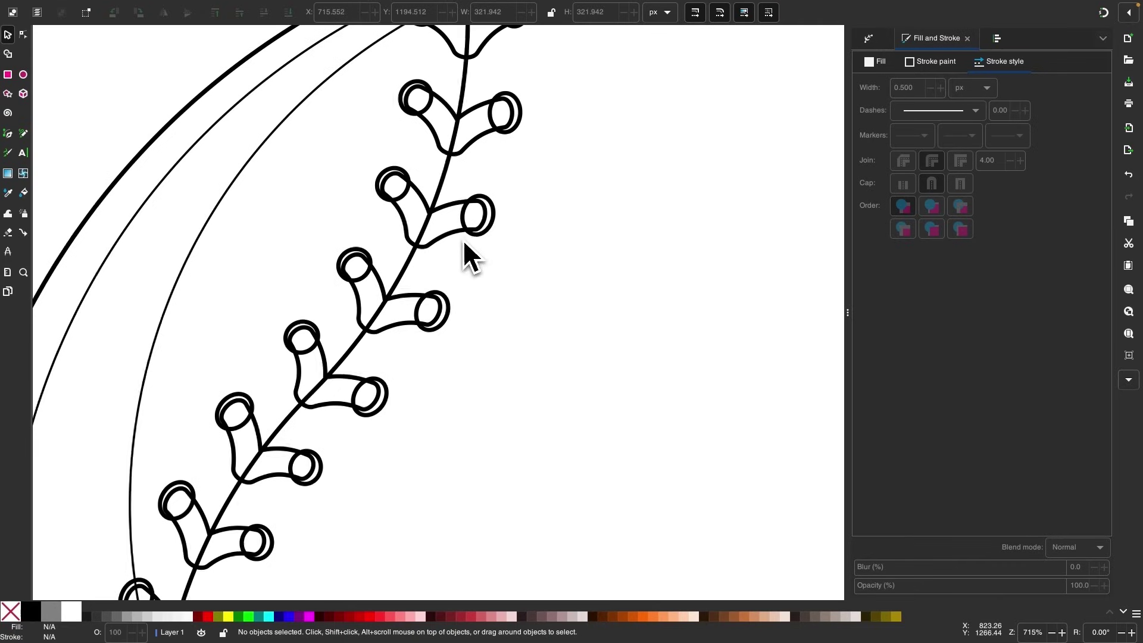
Step: Union the two stitch seam paths into a single path
{"action": "left_click", "coordinate": [389, 386]}
{"action": "scroll", "coordinate": [185, 451], "scroll_direction": "down", "scroll_amount": 5}
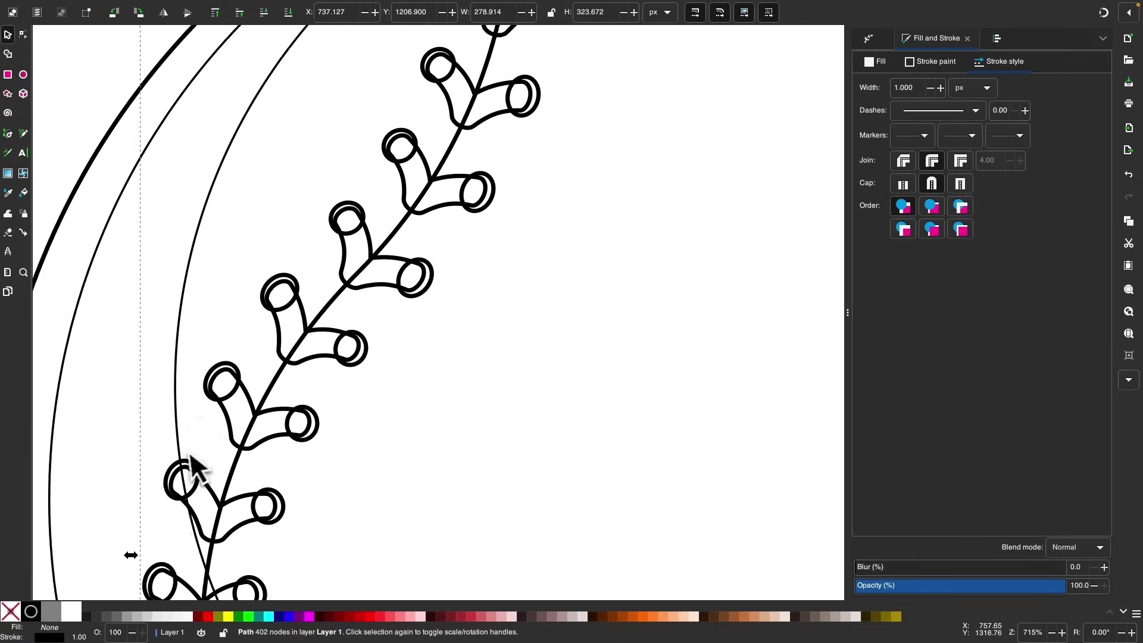
{"action": "scroll", "coordinate": [238, 435], "scroll_direction": "up", "scroll_amount": 2}
{"action": "left_click", "coordinate": [250, 434], "text": "shift"}
{"action": "scroll", "coordinate": [259, 425], "scroll_direction": "down", "scroll_amount": 3}
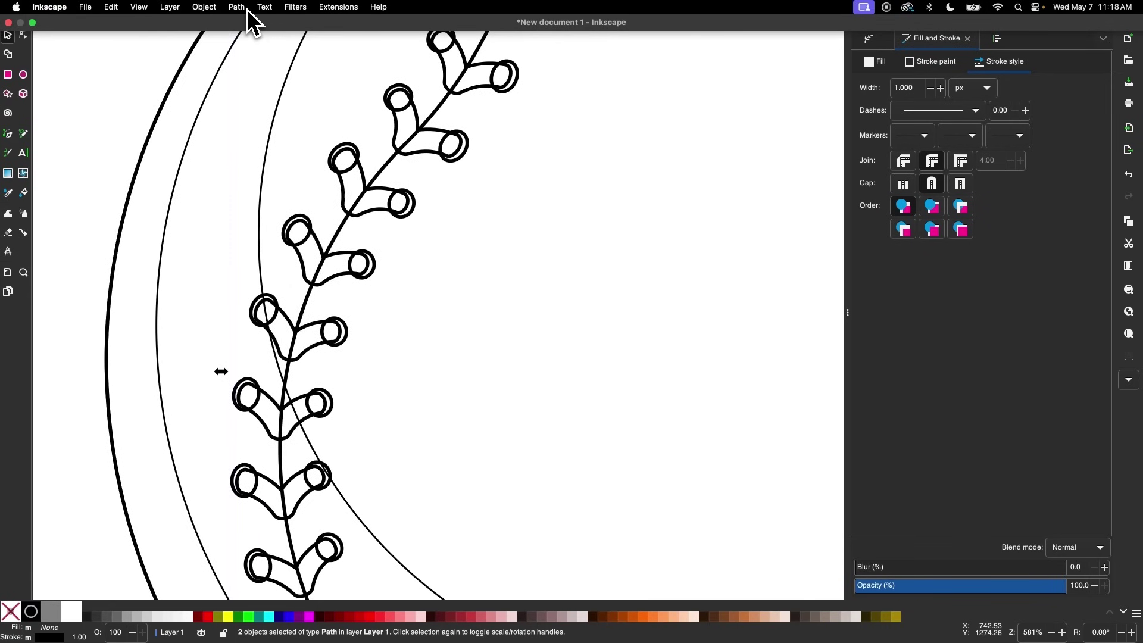
{"action": "left_click", "coordinate": [247, 9]}
{"action": "left_click", "coordinate": [267, 70]}
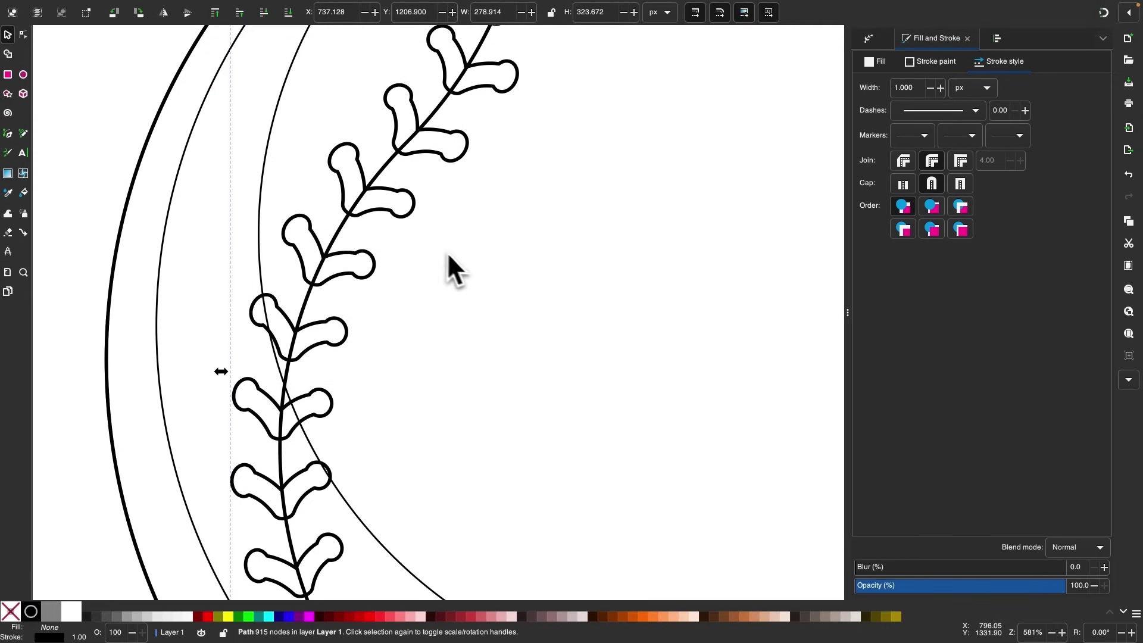
{"action": "scroll", "coordinate": [441, 249], "scroll_direction": "down", "scroll_amount": 5}
{"action": "scroll", "coordinate": [434, 246], "scroll_direction": "up", "scroll_amount": 4}
{"action": "scroll", "coordinate": [398, 317], "scroll_direction": "down", "scroll_amount": 5}
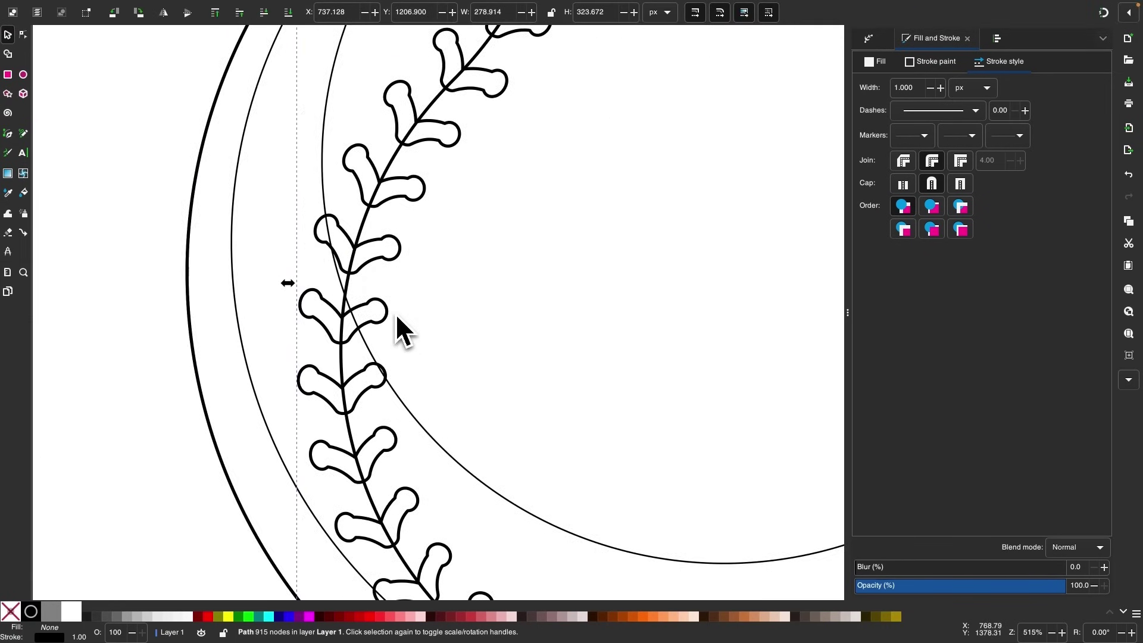
Step: Select only the outline baseball's outer circle
{"action": "left_click", "coordinate": [455, 462]}
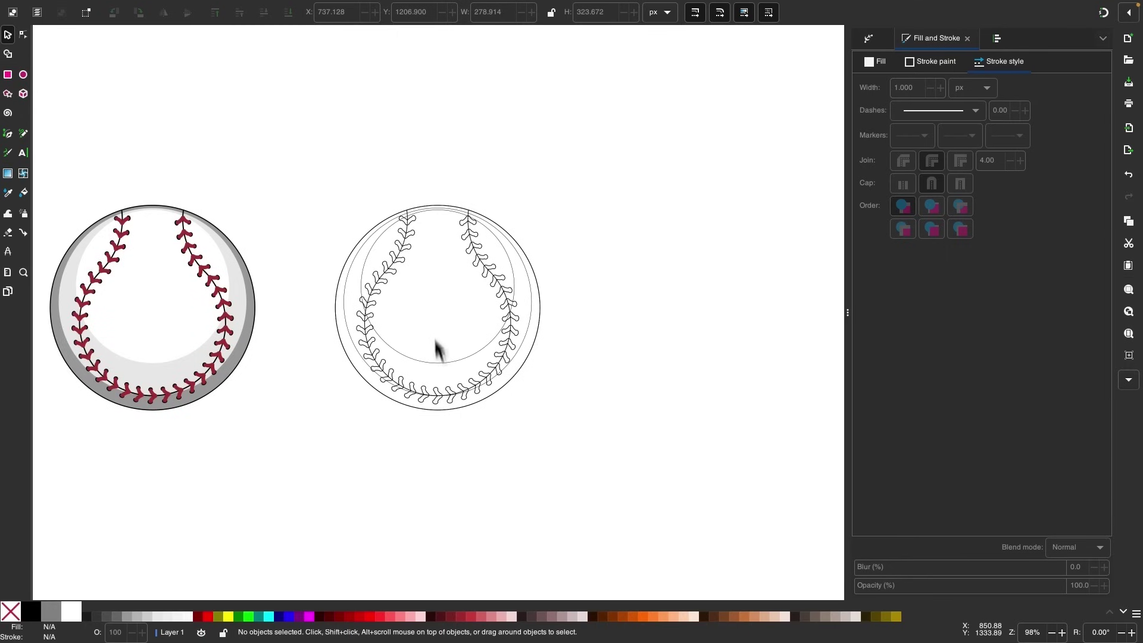
{"action": "scroll", "coordinate": [434, 349], "scroll_direction": "up", "scroll_amount": 3}
{"action": "left_click", "coordinate": [184, 320]}
{"action": "scroll", "coordinate": [184, 320], "scroll_direction": "down", "scroll_amount": 3}
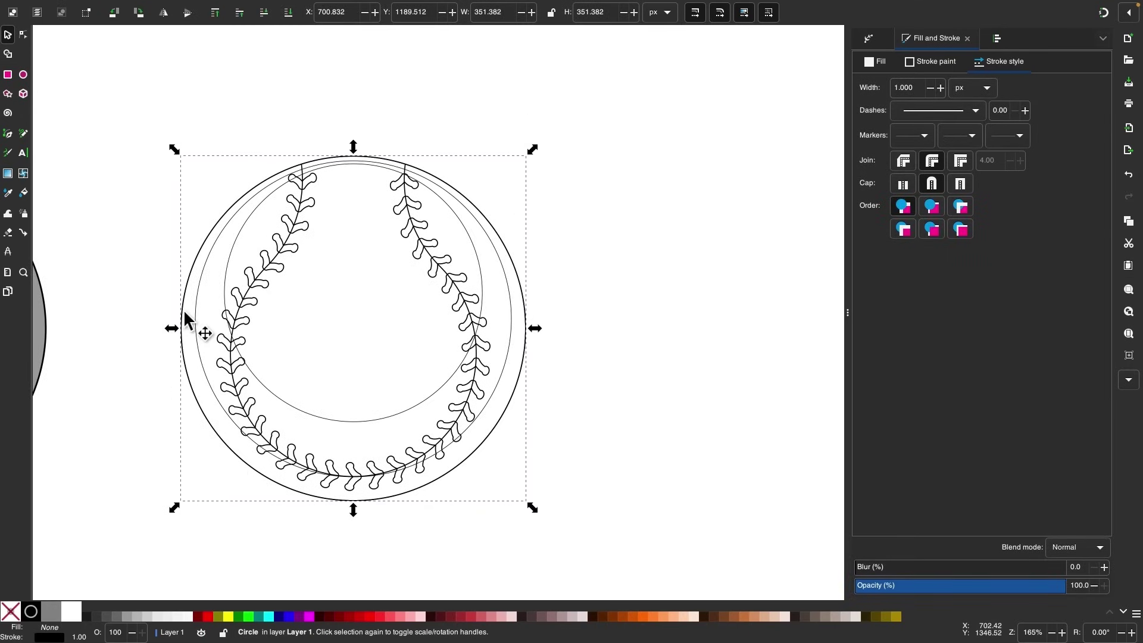
Step: Apply the Show handles path effect to the outer circle
{"action": "left_click", "coordinate": [868, 43]}
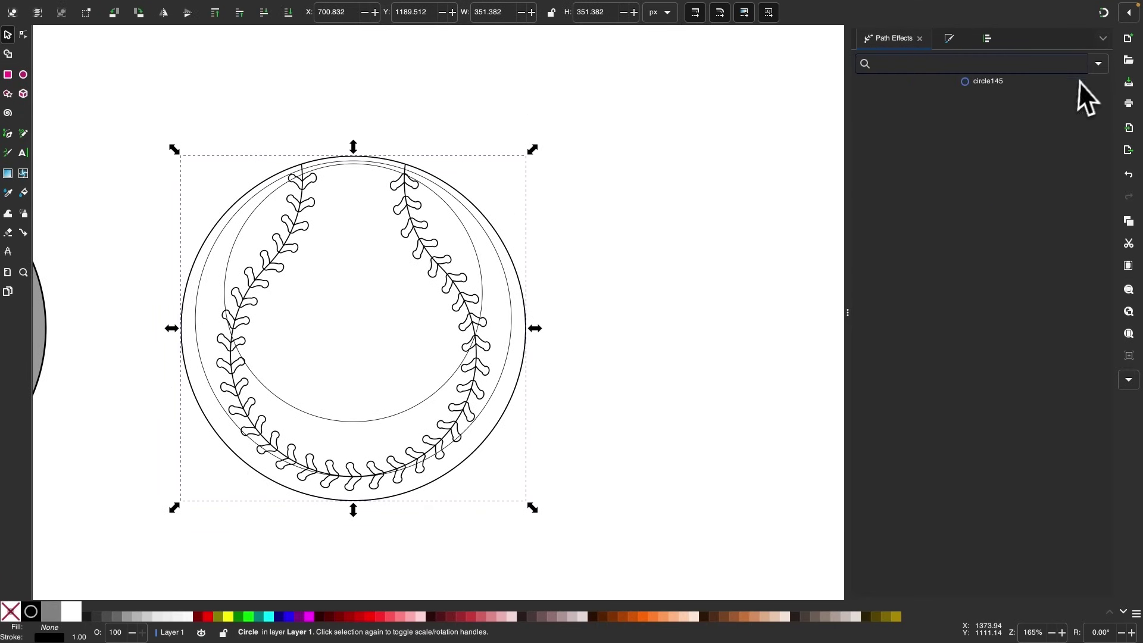
{"action": "left_click", "coordinate": [1095, 65]}
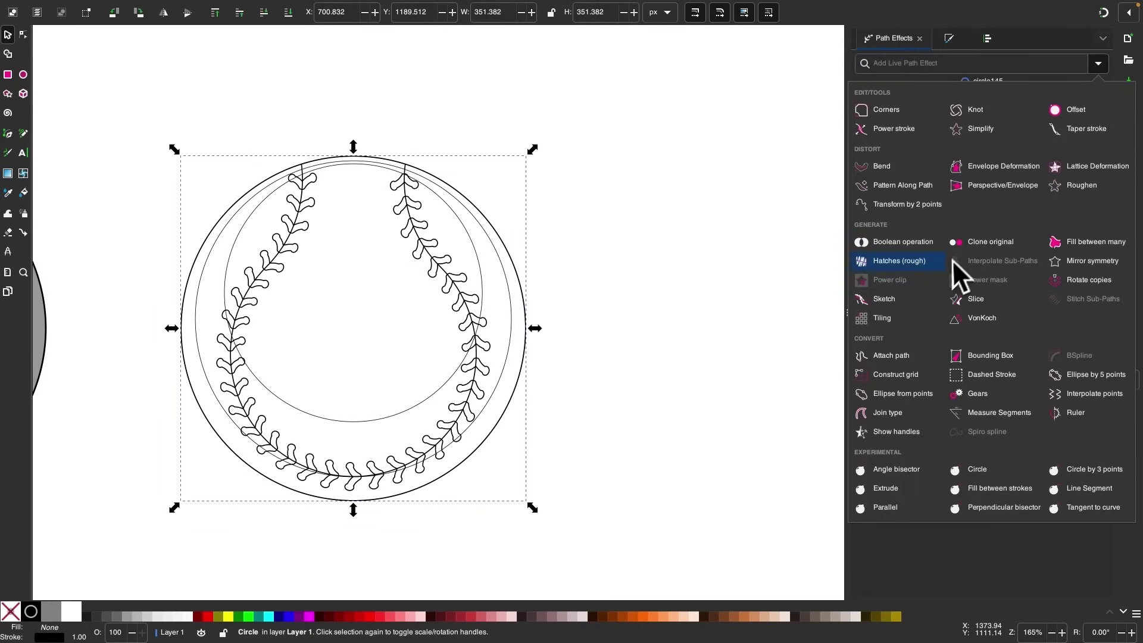
{"action": "left_click", "coordinate": [883, 437]}
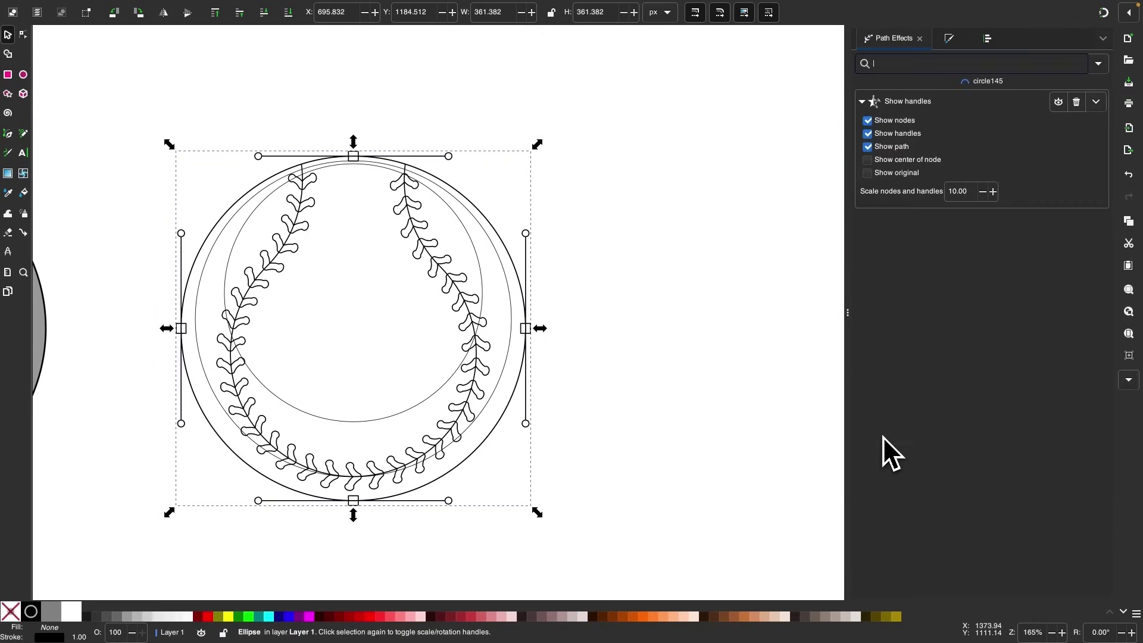
{"action": "scroll", "coordinate": [475, 357], "scroll_direction": "left", "scroll_amount": 5}
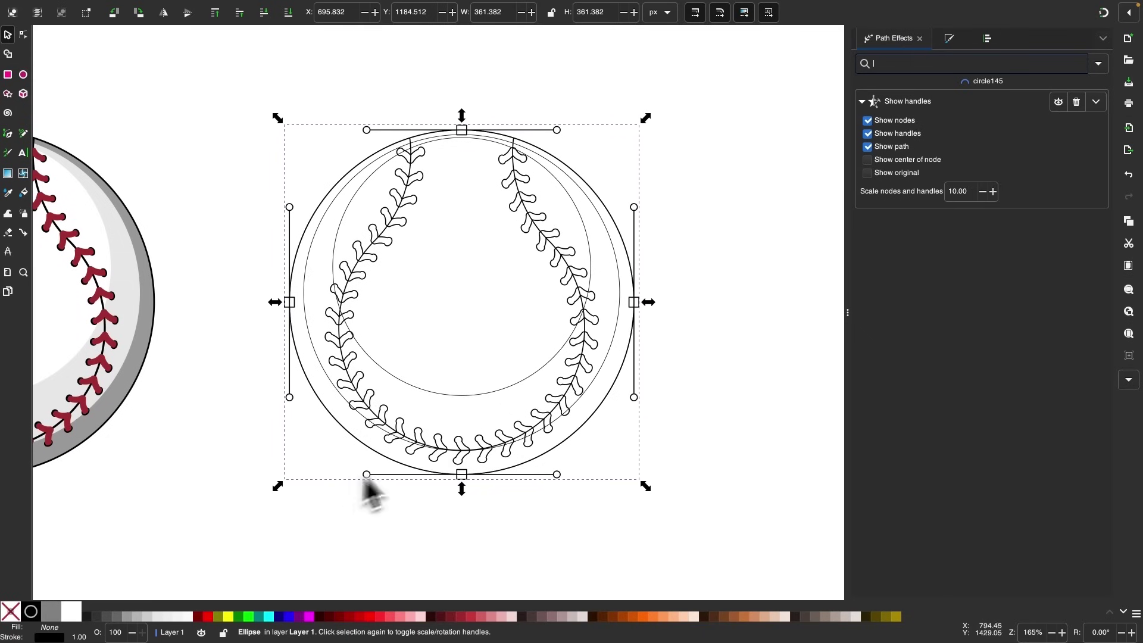
{"action": "scroll", "coordinate": [277, 363], "scroll_direction": "up", "scroll_amount": 5}
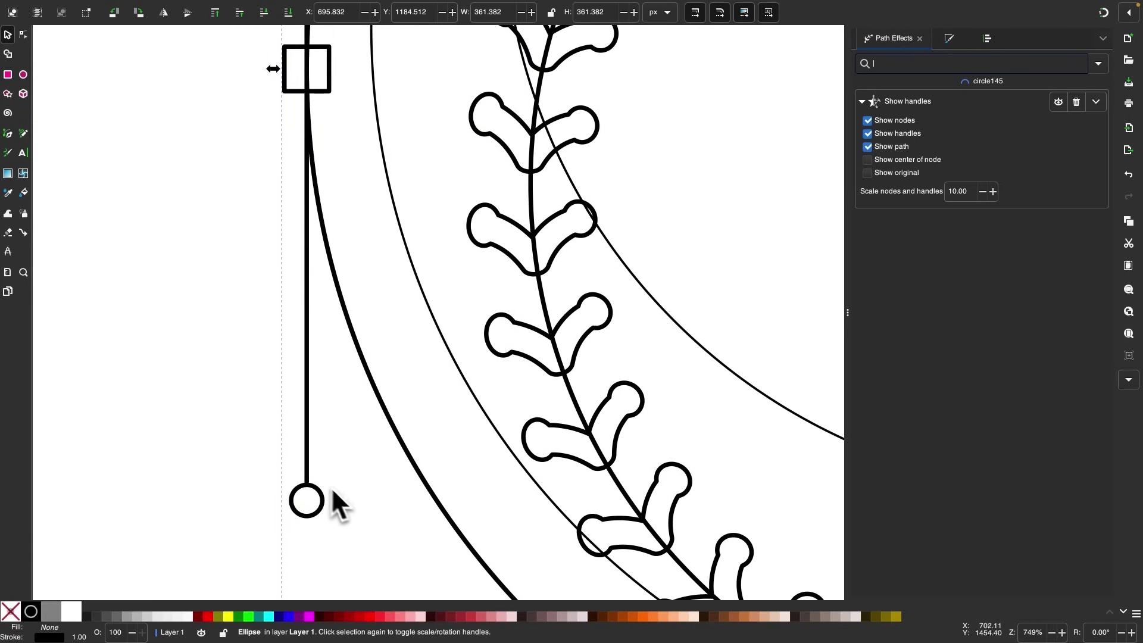
{"action": "scroll", "coordinate": [330, 487], "scroll_direction": "up", "scroll_amount": 10}
{"action": "scroll", "coordinate": [348, 340], "scroll_direction": "down", "scroll_amount": 1}
{"action": "scroll", "coordinate": [349, 342], "scroll_direction": "down", "scroll_amount": 2}
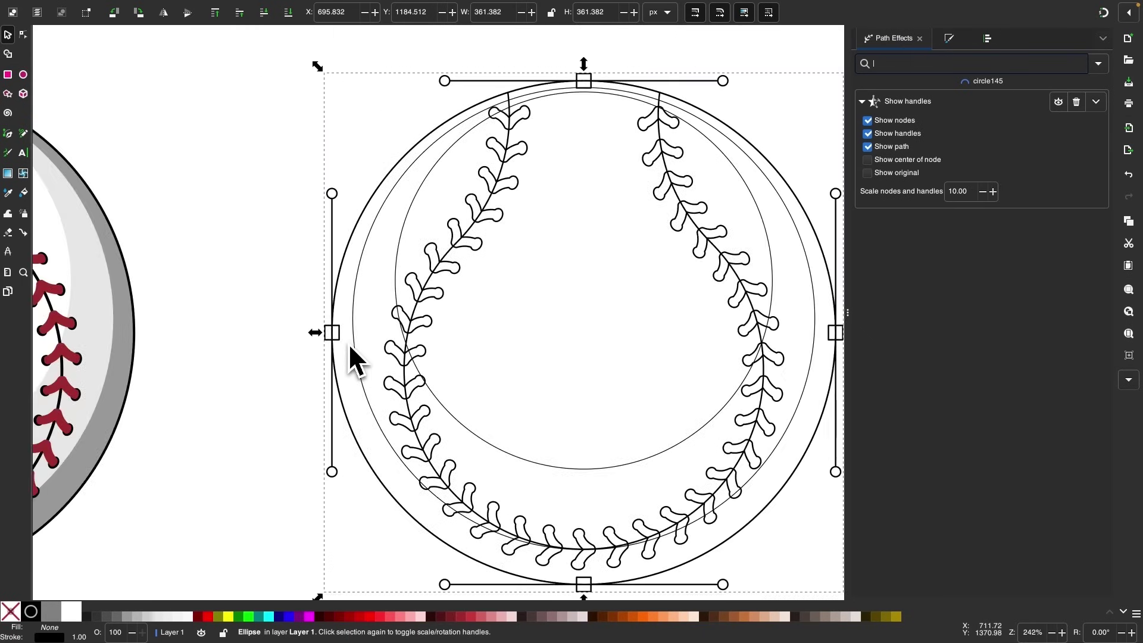
{"action": "scroll", "coordinate": [480, 267], "scroll_direction": "down", "scroll_amount": 1}
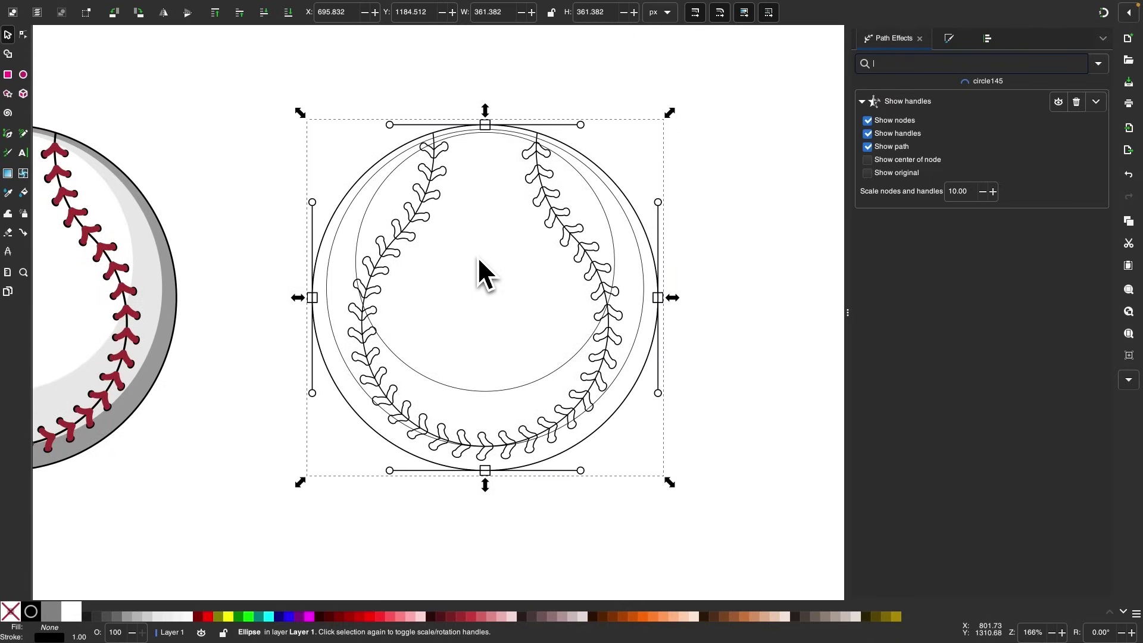
Step: Try a node and handle scale of 5, then set it back to 10
{"action": "left_click", "coordinate": [962, 192]}
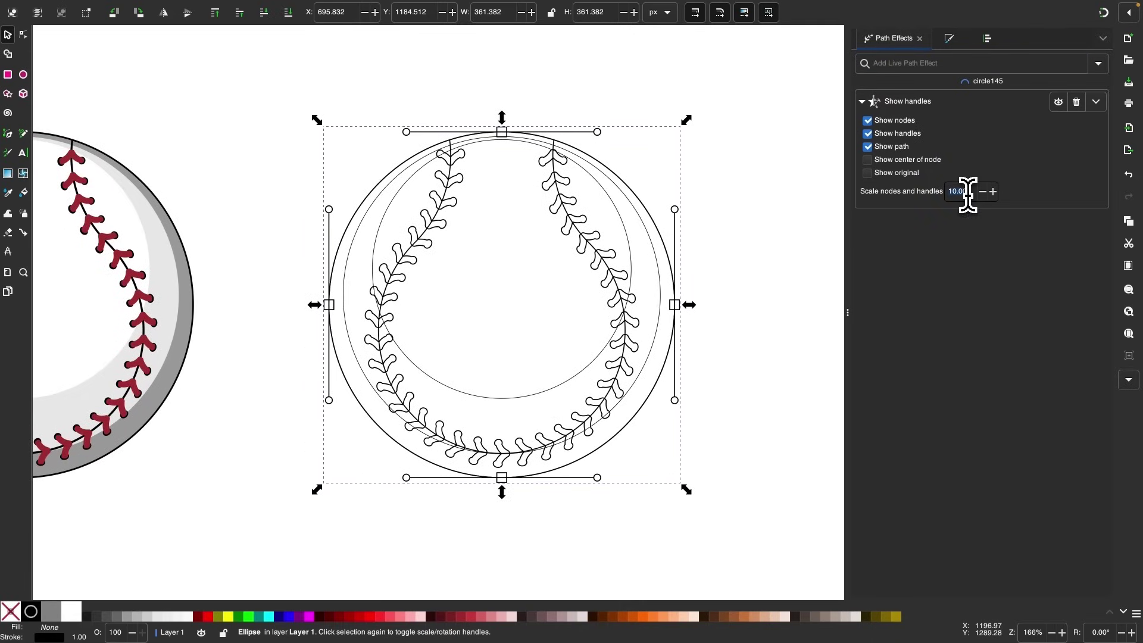
{"action": "key", "text": "Return"}
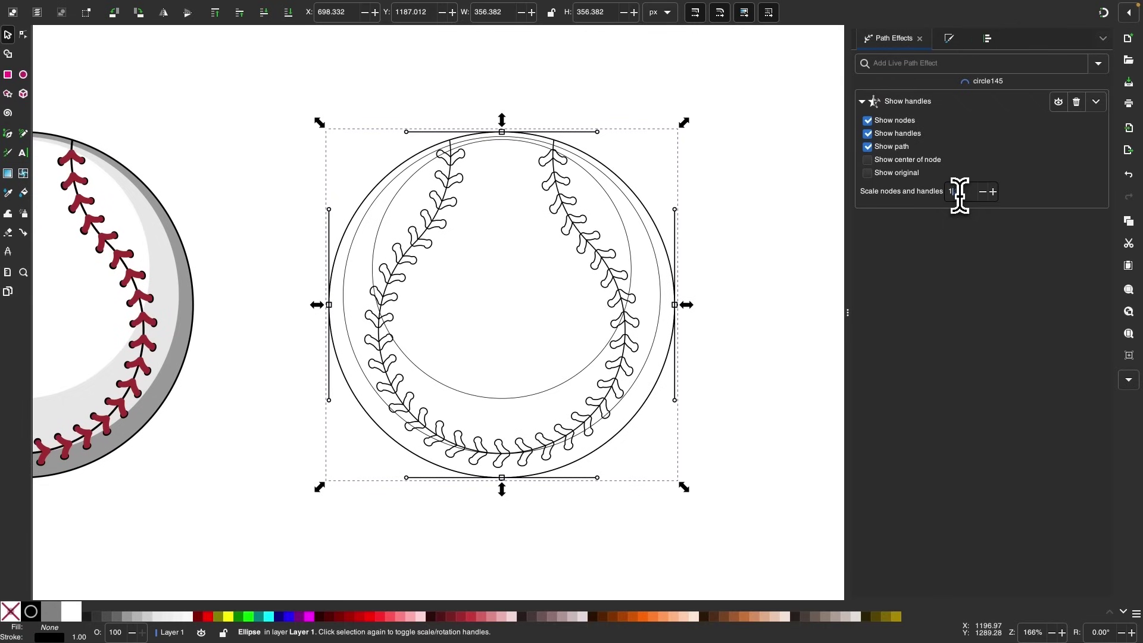
{"action": "type", "text": "10"}
{"action": "key", "text": "Return"}
{"action": "scroll", "coordinate": [488, 348], "scroll_direction": "down", "scroll_amount": 1}
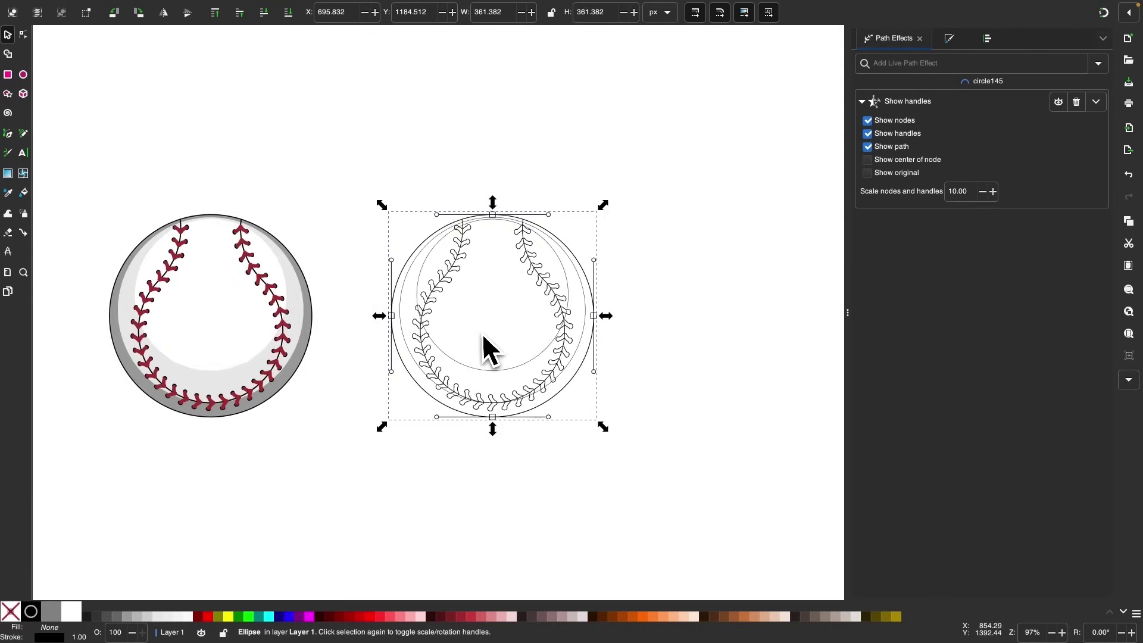
Step: Select all parts of the outline baseball and give their strokes the teal swatch colour
{"action": "left_click", "coordinate": [575, 429]}
{"action": "left_click_drag", "start_coordinate": [642, 484], "coordinate": [354, 132]}
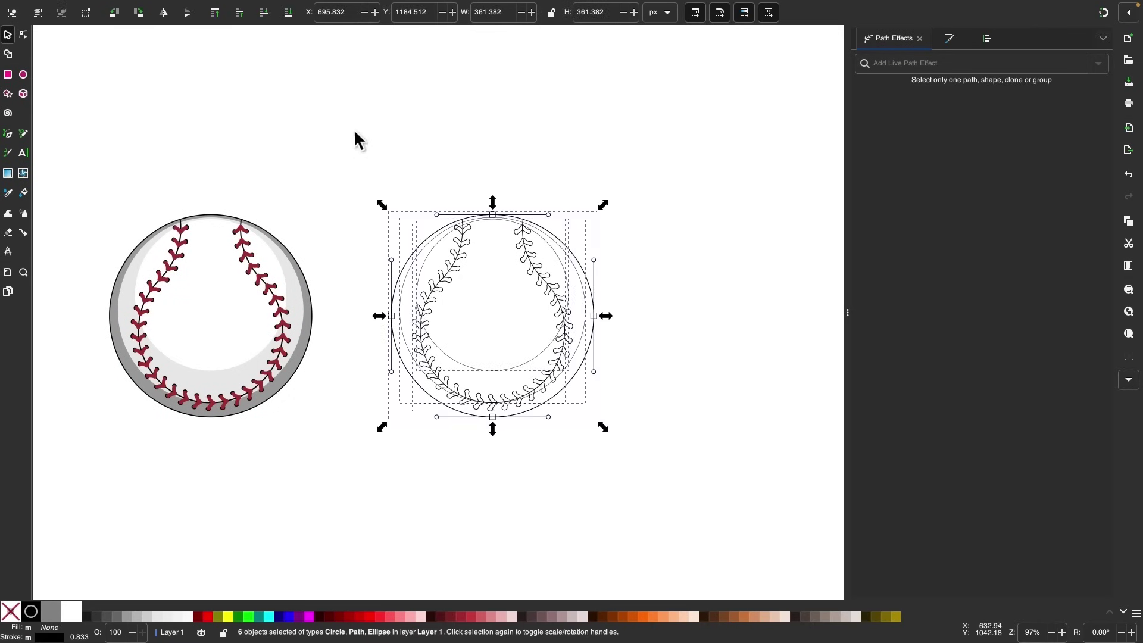
{"action": "left_click", "coordinate": [1124, 613]}
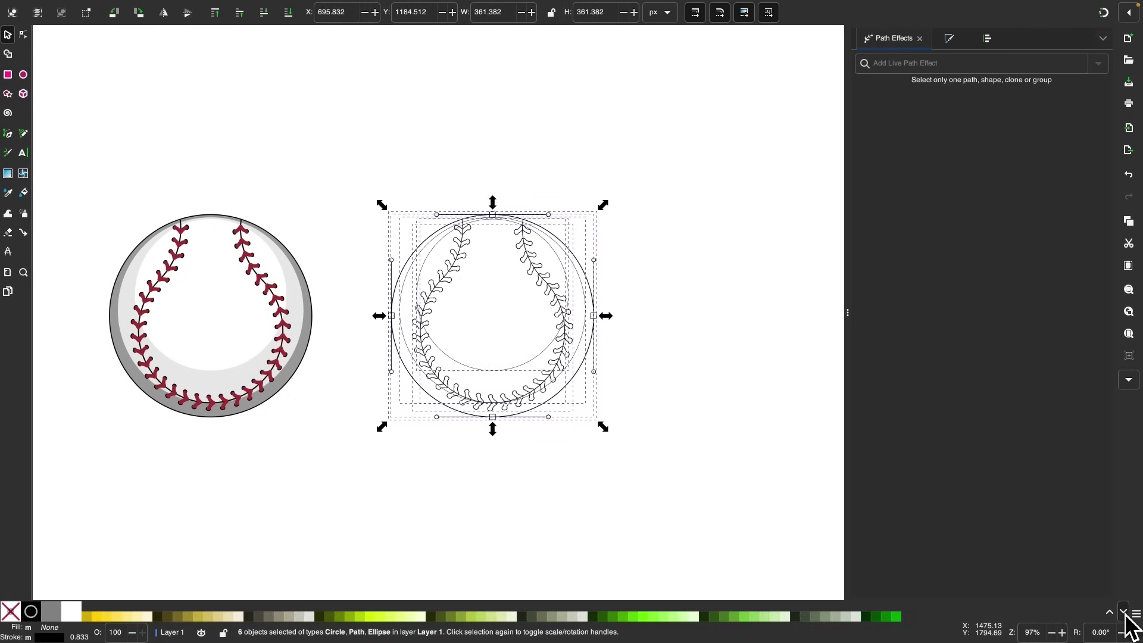
{"action": "left_click", "coordinate": [1123, 612]}
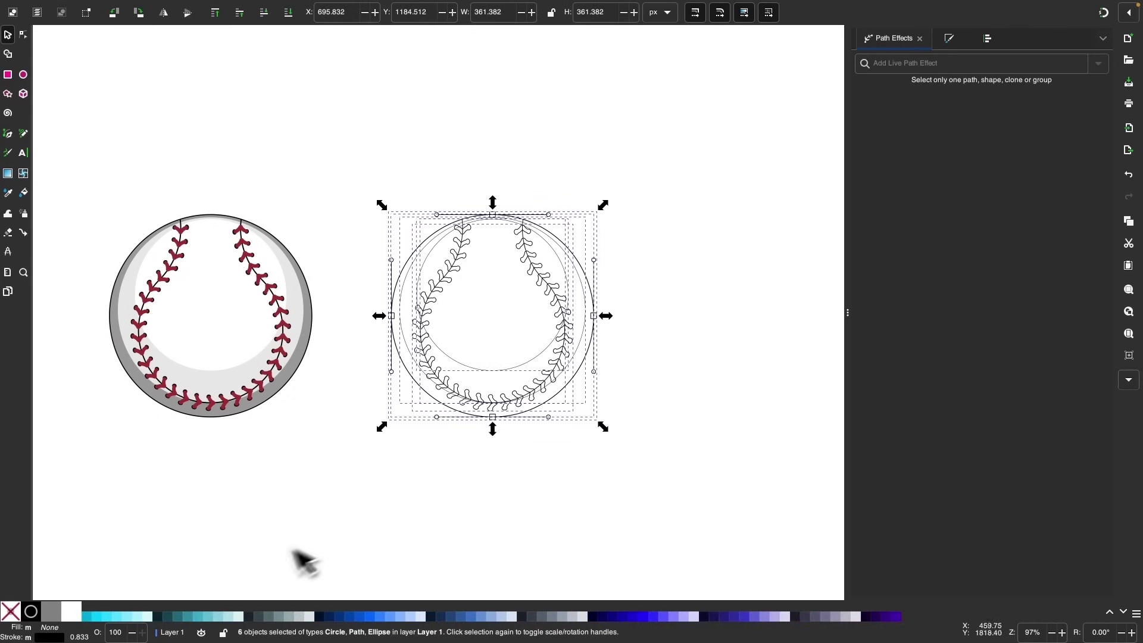
{"action": "left_click", "coordinate": [189, 617], "text": "shift"}
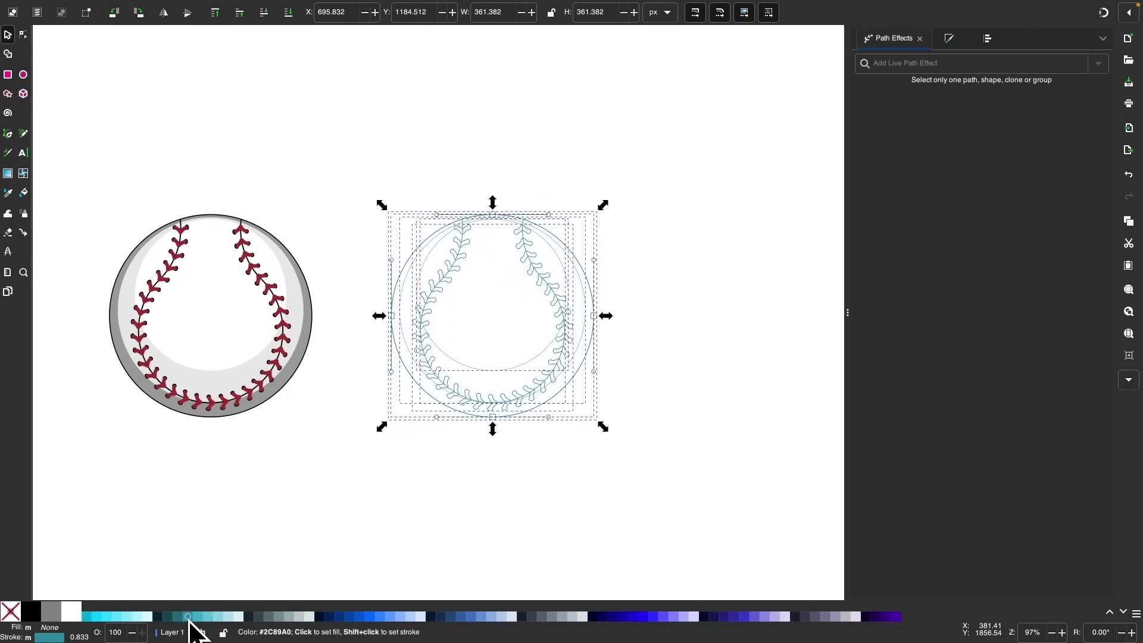
{"action": "left_click", "coordinate": [430, 486]}
{"action": "scroll", "coordinate": [430, 486], "scroll_direction": "up", "scroll_amount": 3}
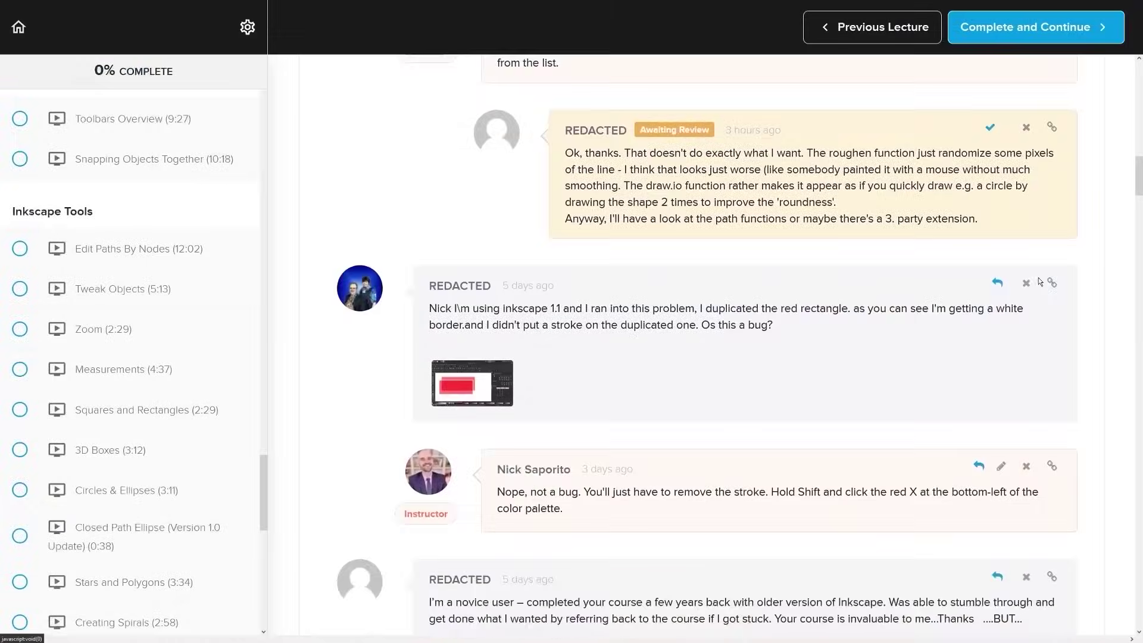
Step: Scroll the Inkscape Master Class page down to the $17 lifetime-access enrollment offer
{"action": "scroll", "coordinate": [1054, 276], "scroll_direction": "down", "scroll_amount": 2}
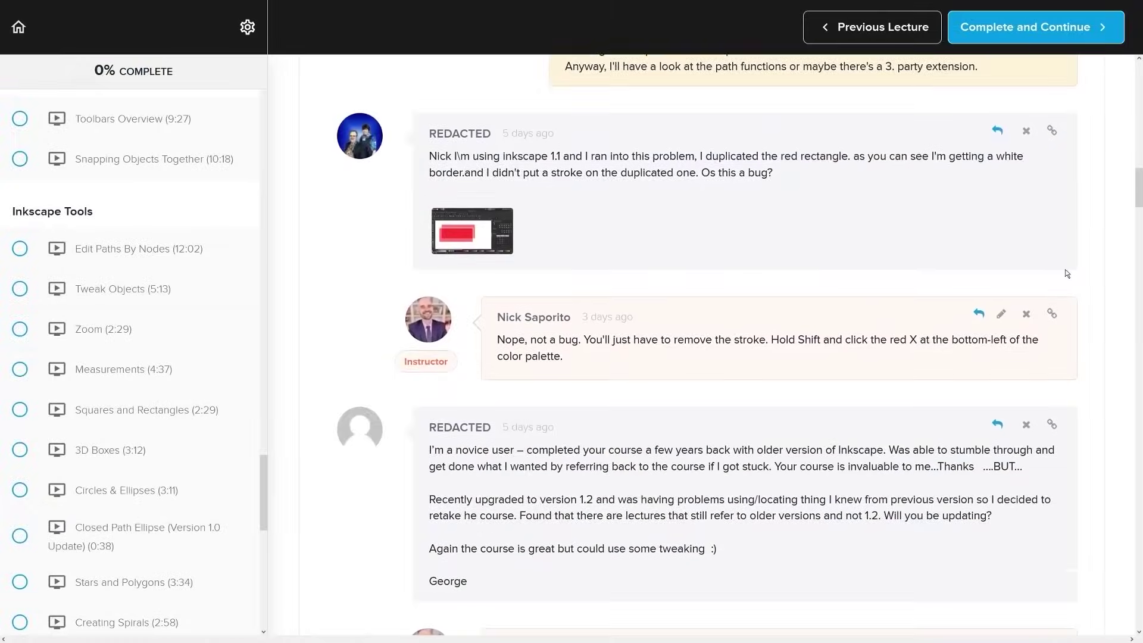
{"action": "scroll", "coordinate": [1066, 272], "scroll_direction": "down", "scroll_amount": 5}
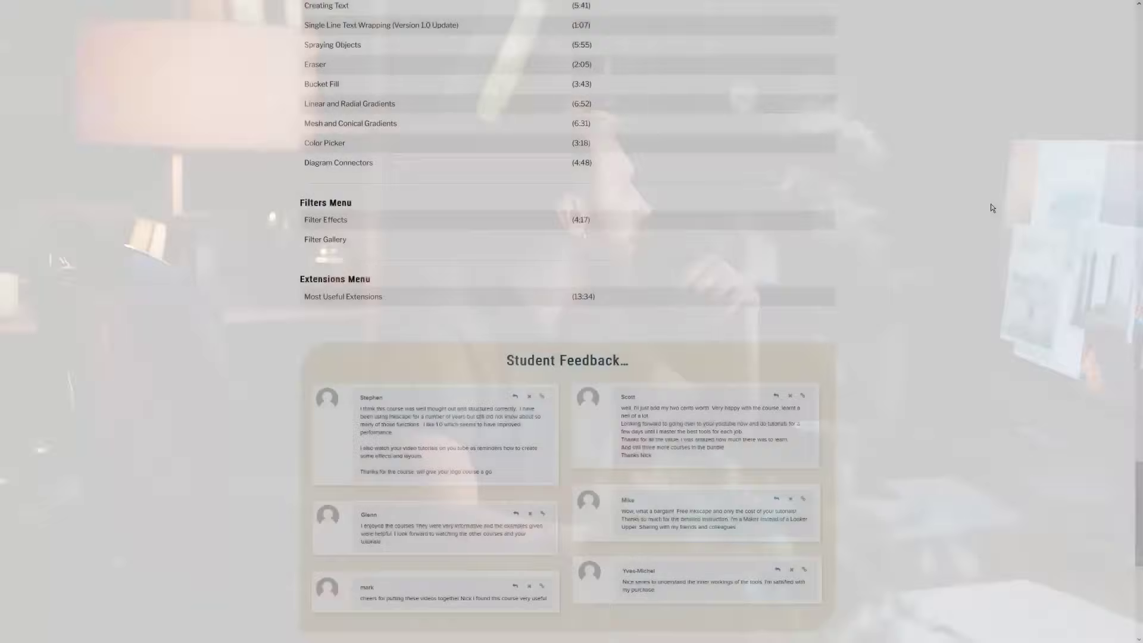
{"action": "scroll", "coordinate": [990, 204], "scroll_direction": "down", "scroll_amount": 5}
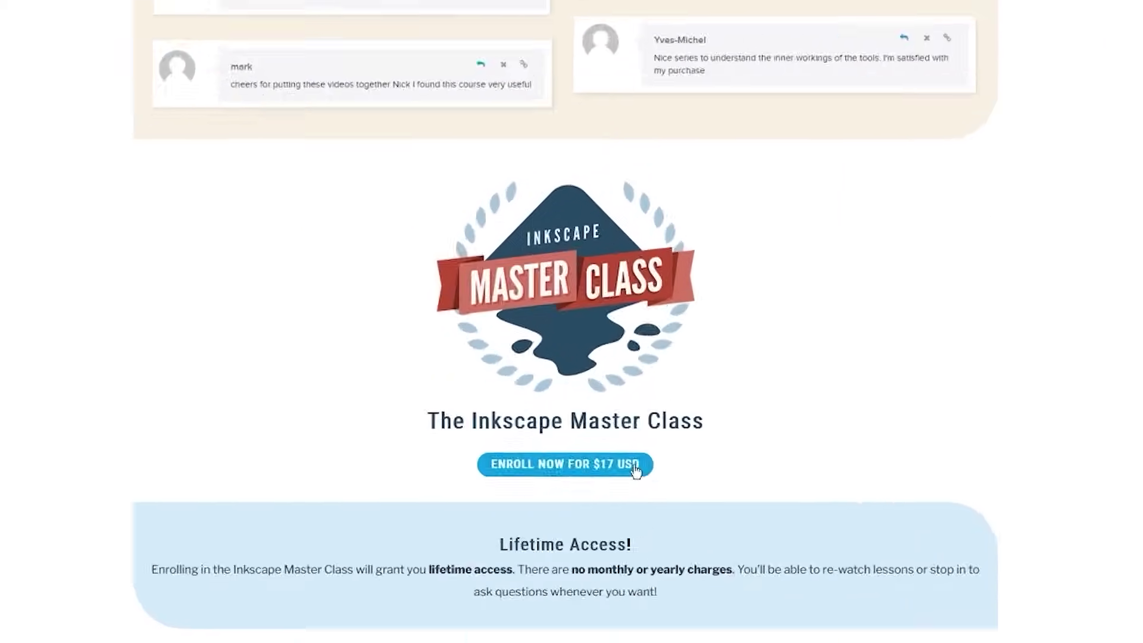
{"action": "left_click_drag", "start_coordinate": [615, 424], "coordinate": [485, 443]}
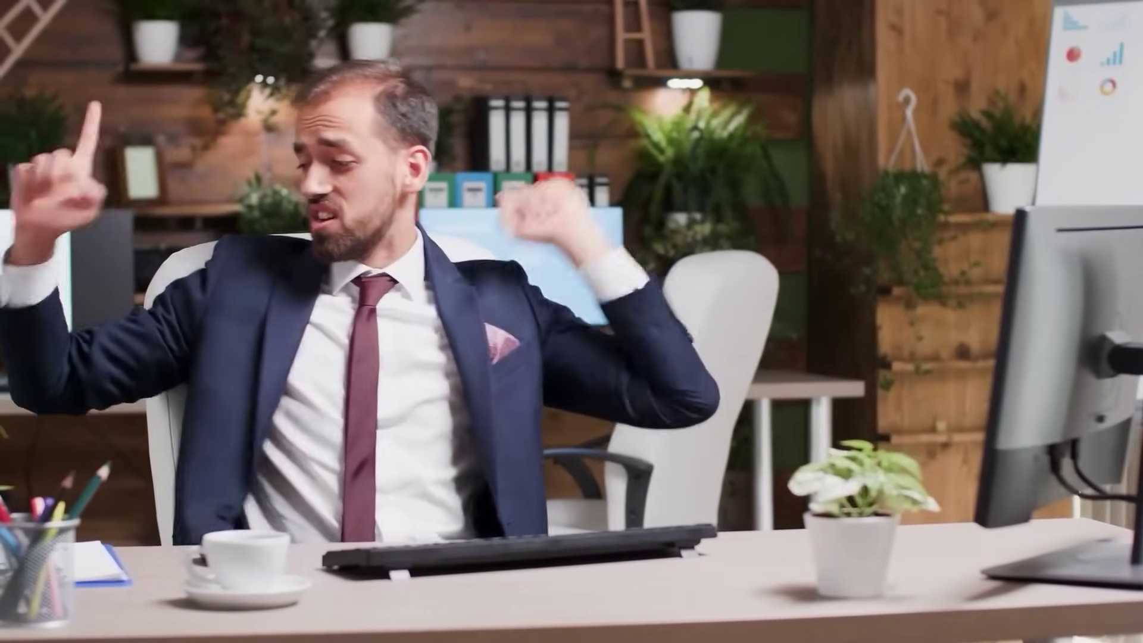